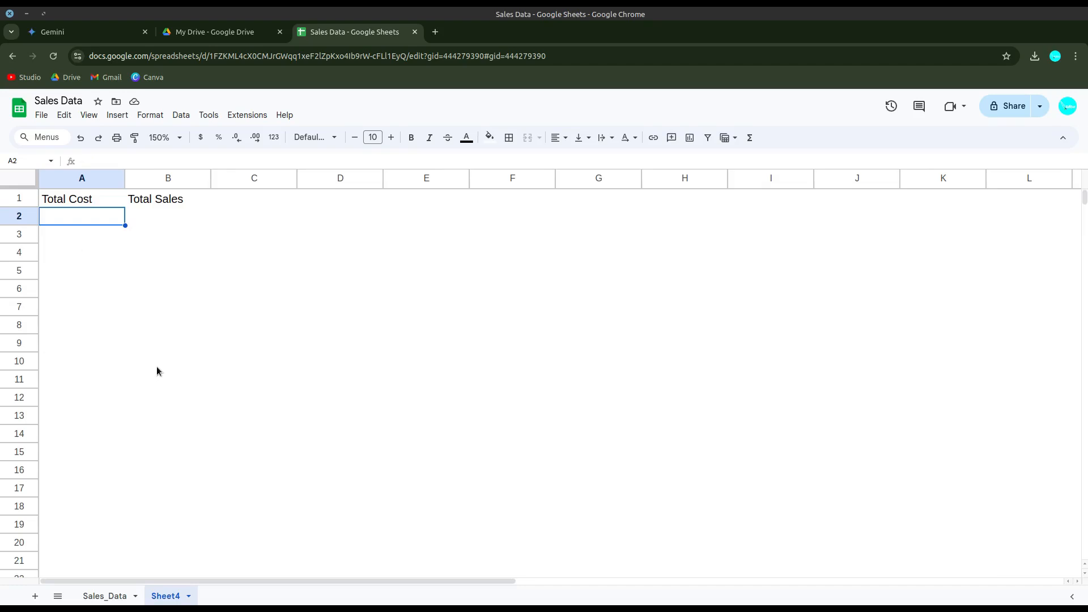
Enter the formula =Sales_Data!H2*Sales_Data!I2 in A2 under Total Cost
type("=Sales")
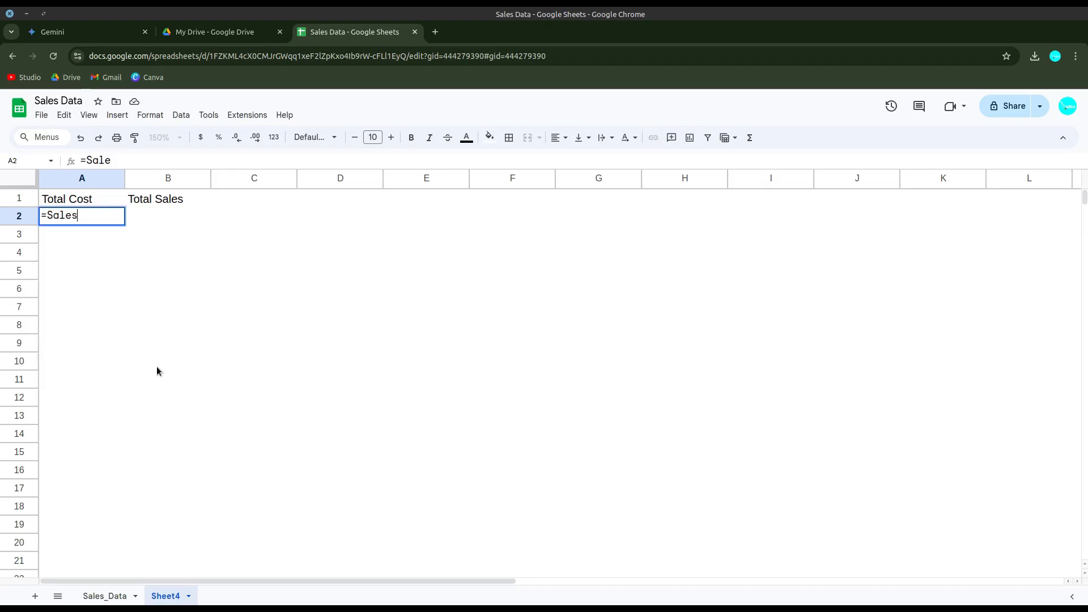
type("_Data!")
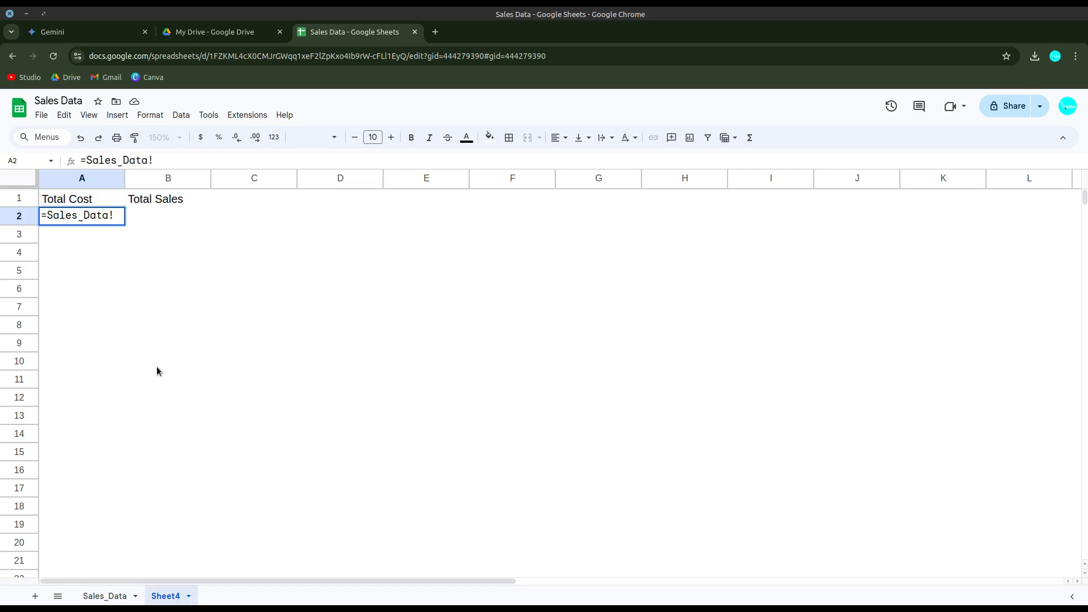
type("H2*Sales_D")
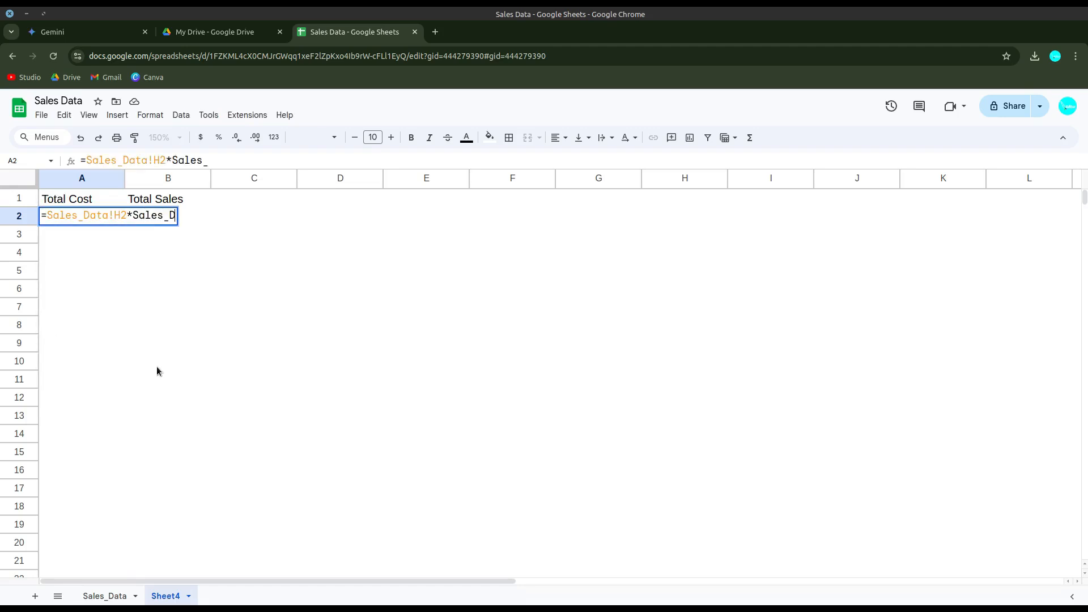
type("ata!I2")
key("Tab")
Enter the formula =Sales_Data!H2*Sales_Data!J2 in B2 under Total Sales
type("=Sales_Data!")
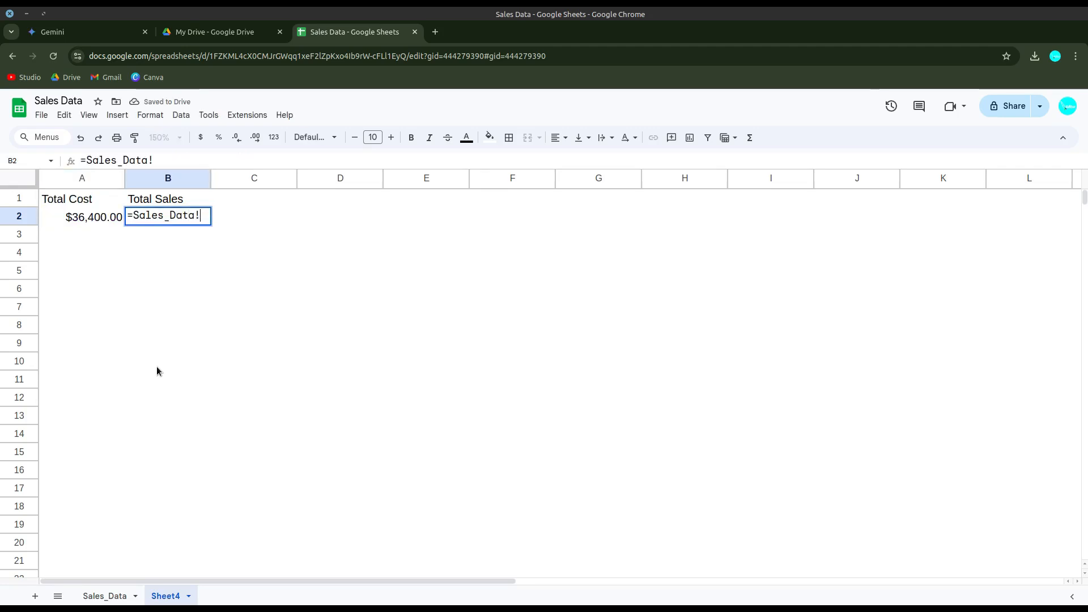
type("H2*Sales_Data")
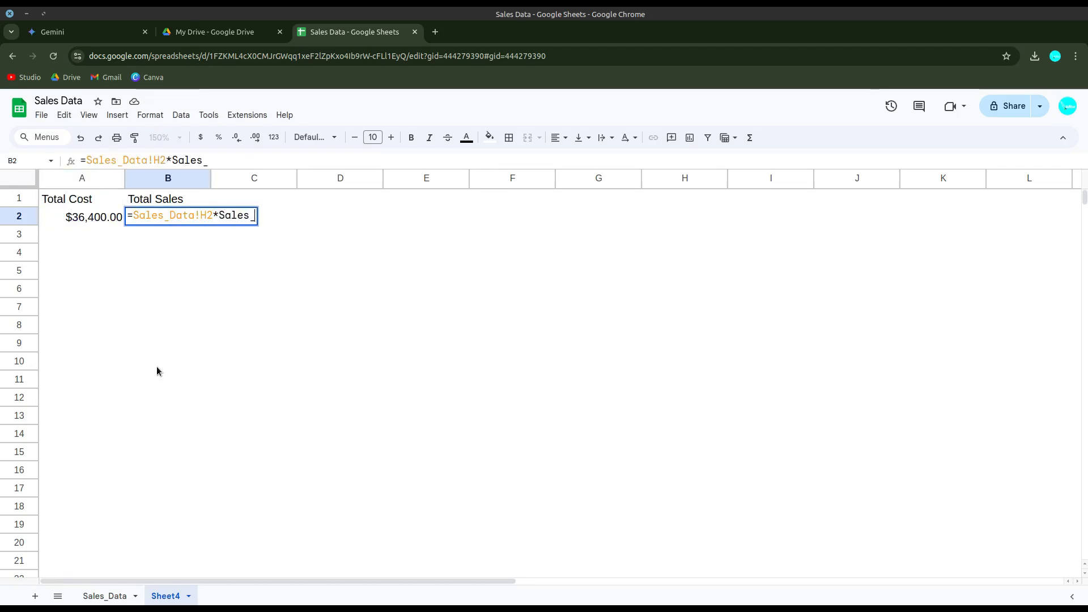
key("BackSpace")
key("BackSpace")
key("BackSpace")
type("ata!J2")
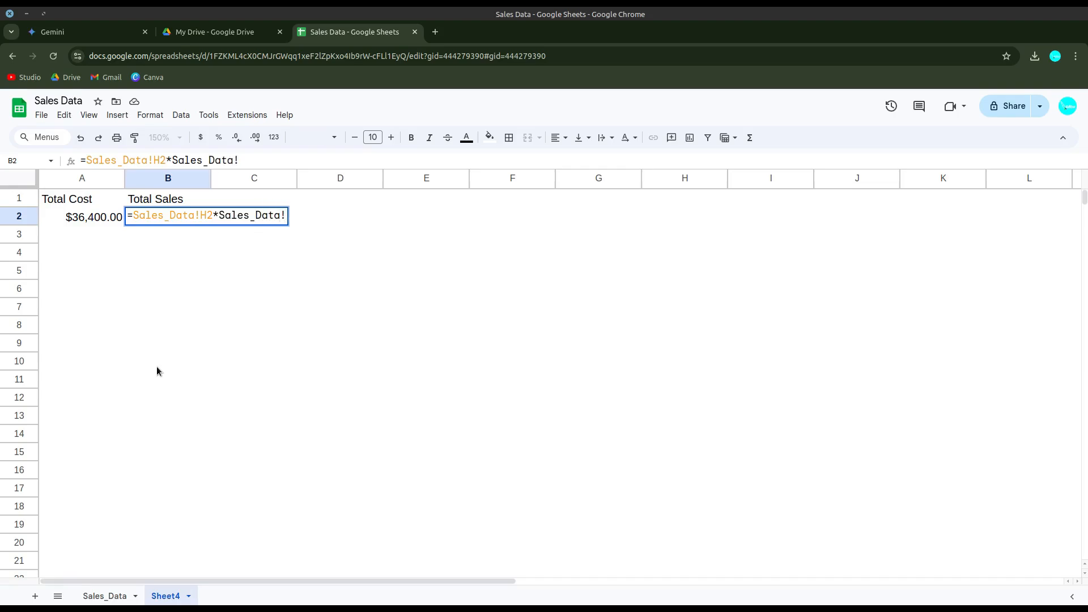
key("Return")
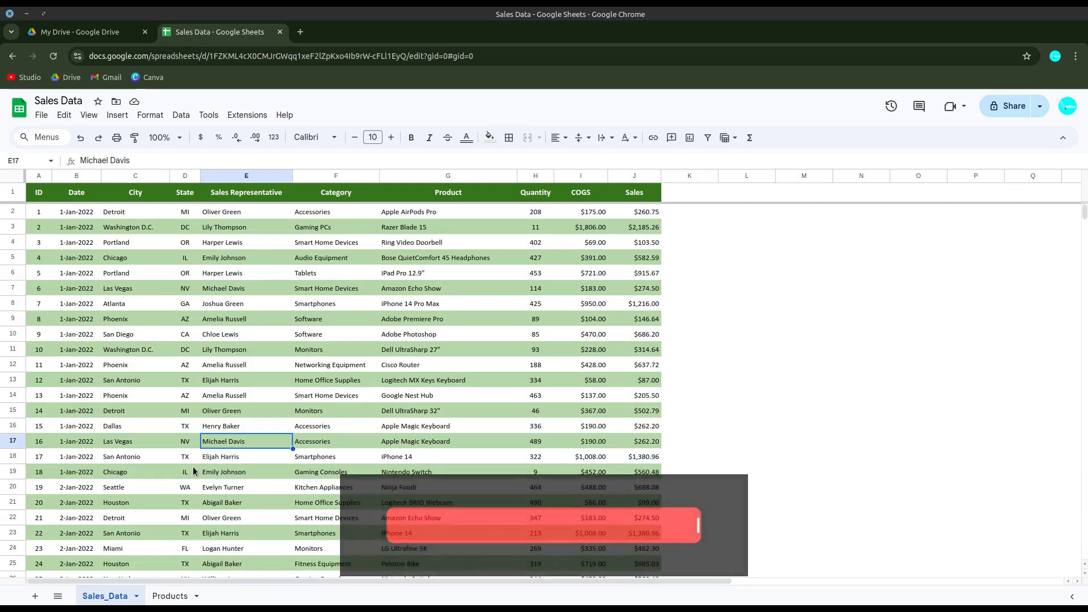
View the Sales_Data sheet at 150% zoom and examine the extent of its records from the first to the last row
left_click(179, 137)
left_click(165, 249)
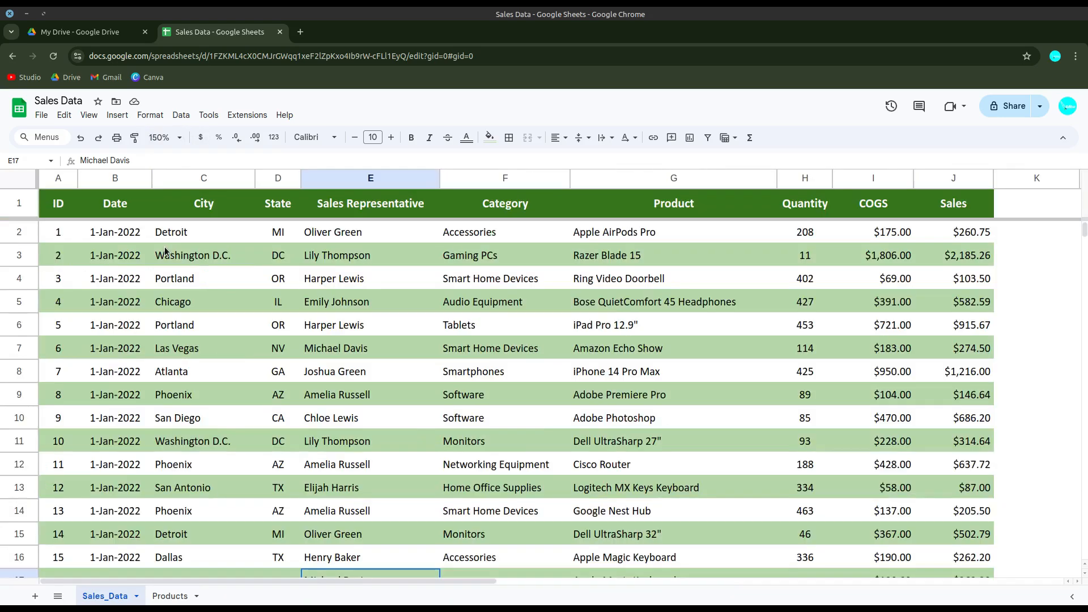
left_click(233, 283)
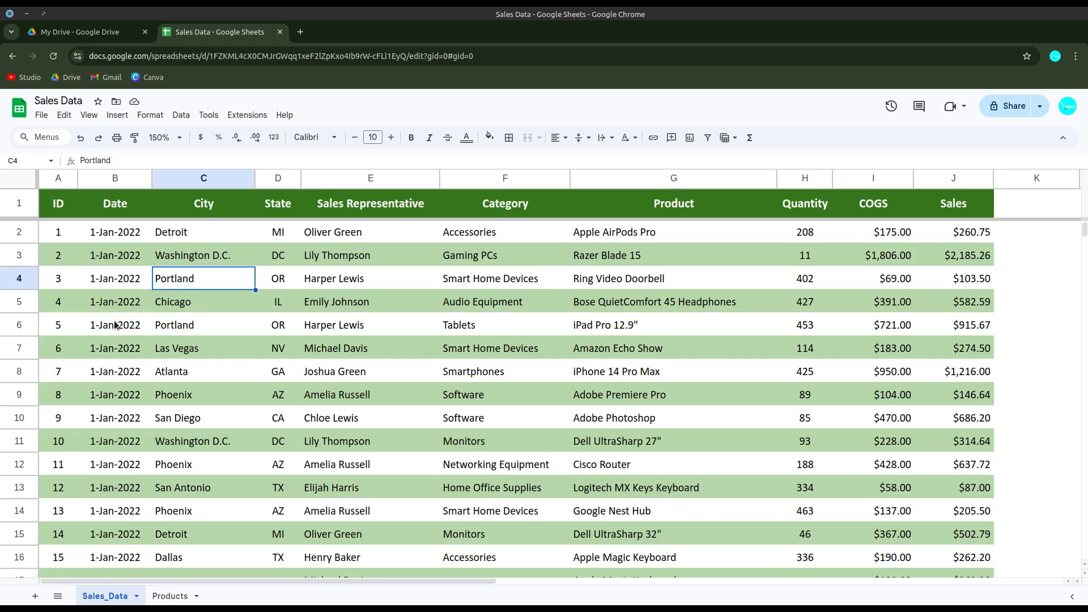
key("ctrl+Down")
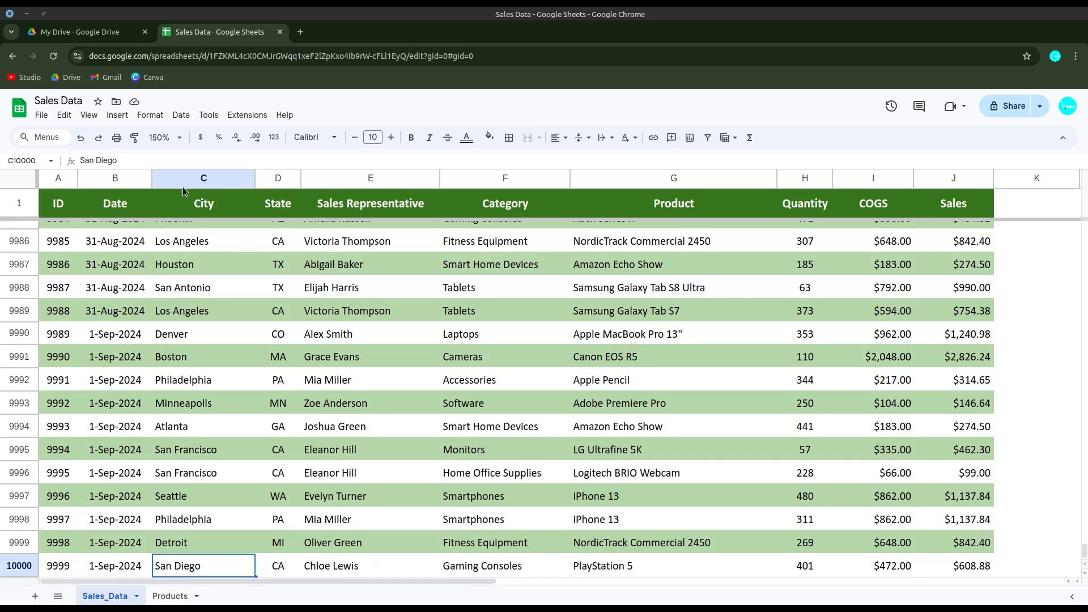
key("ctrl+Up")
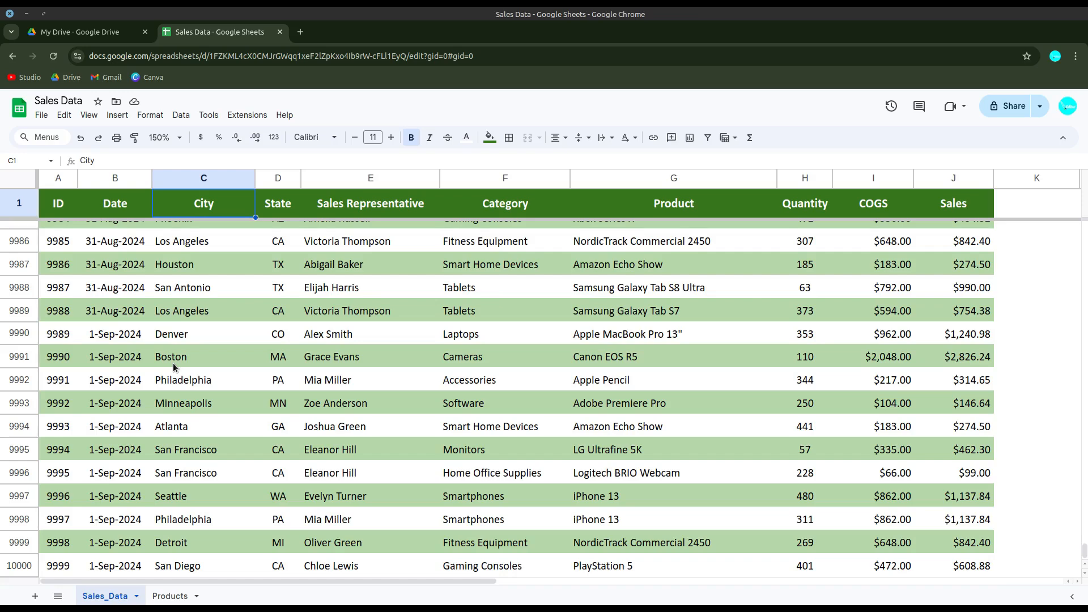
key("ctrl+Down")
key("Up")
key("ctrl+Up")
key("ctrl+Down")
key("ctrl+Up")
key("Down")
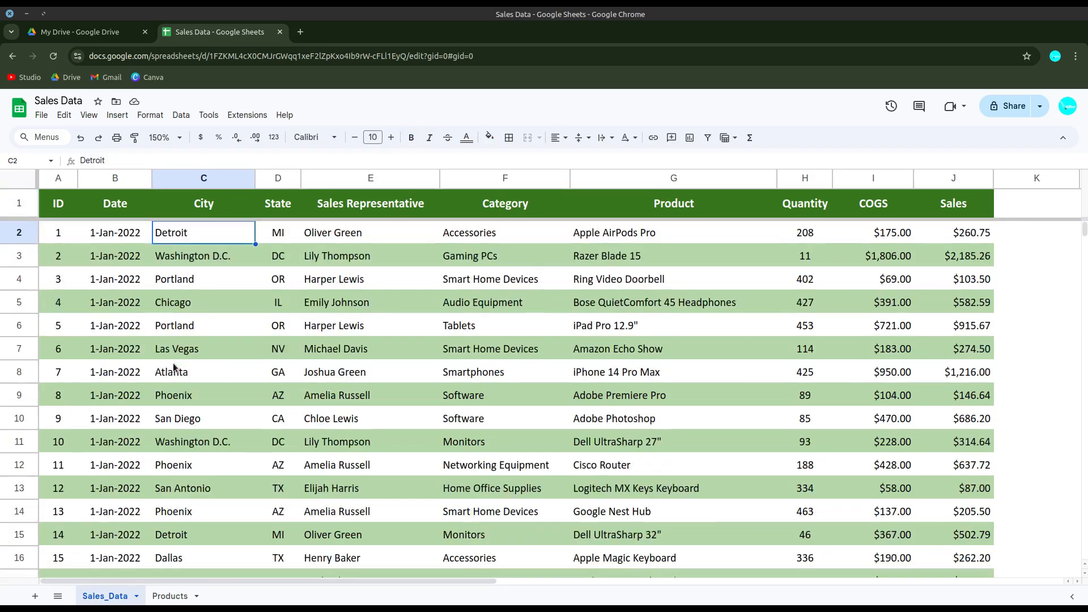
Add a new sheet after Sales_Data and hide its gridlines
left_click(30, 599)
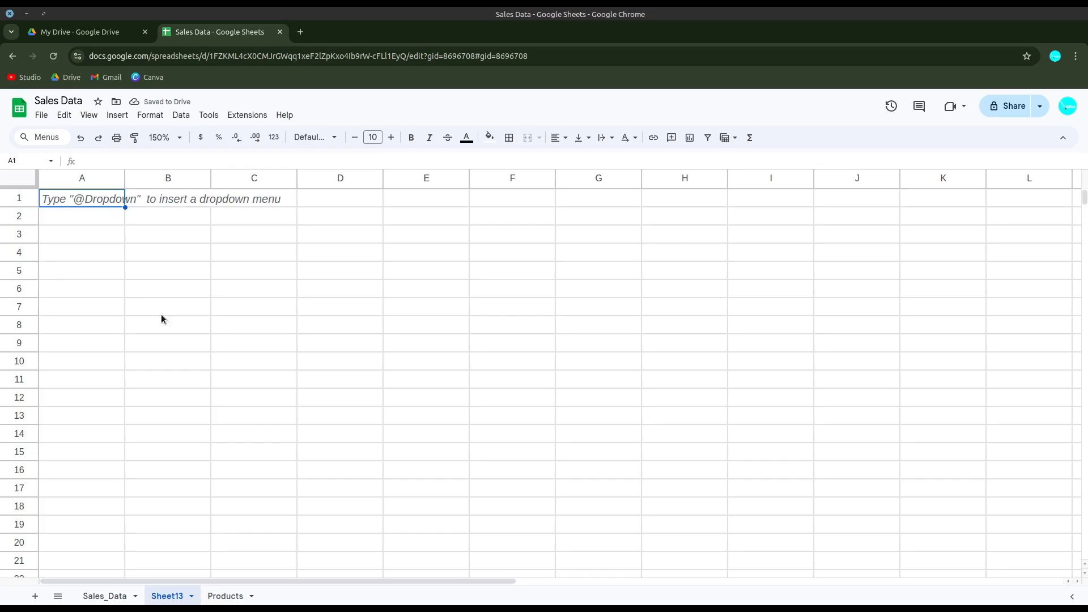
left_click(89, 115)
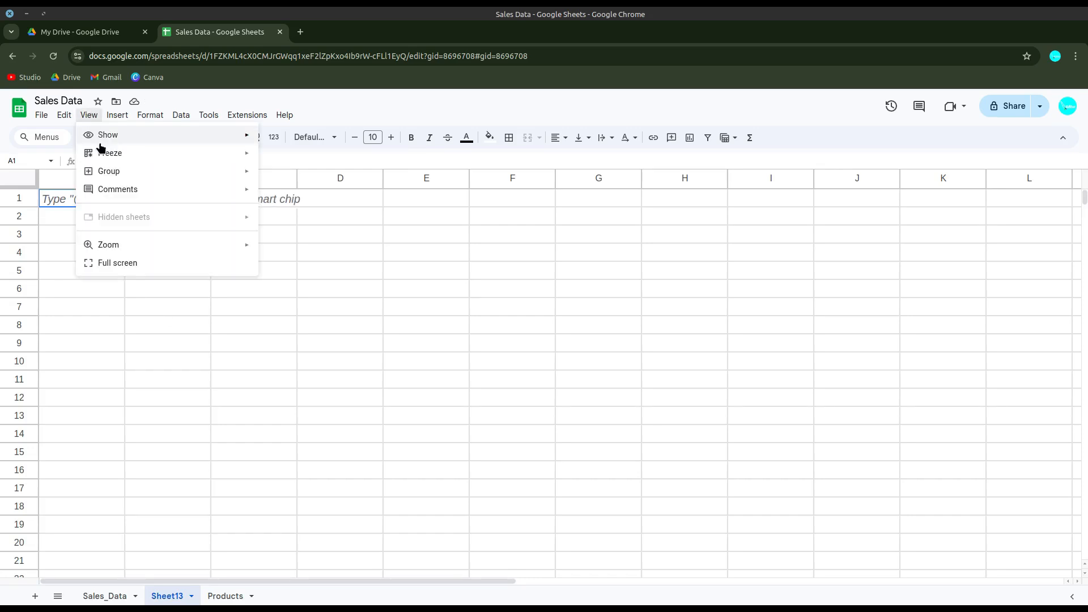
mouse_move(104, 137)
left_click(325, 156)
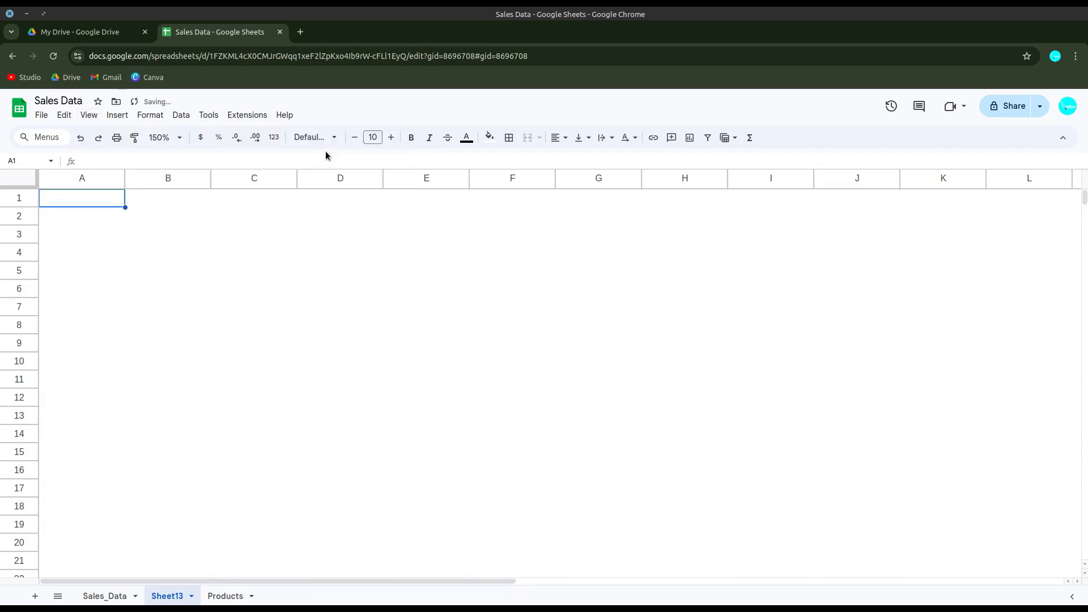
Copy the header row A1:J1 from Sales_Data and paste it into A1 of the new sheet
left_click(126, 595)
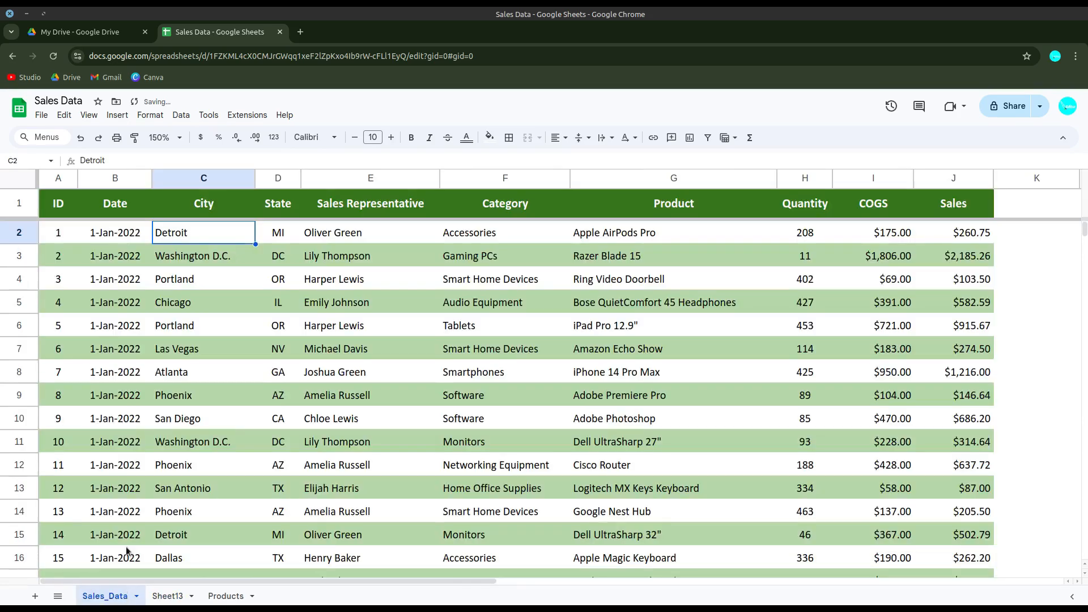
left_click(64, 210)
key("ctrl+shift+Right")
key("ctrl+c")
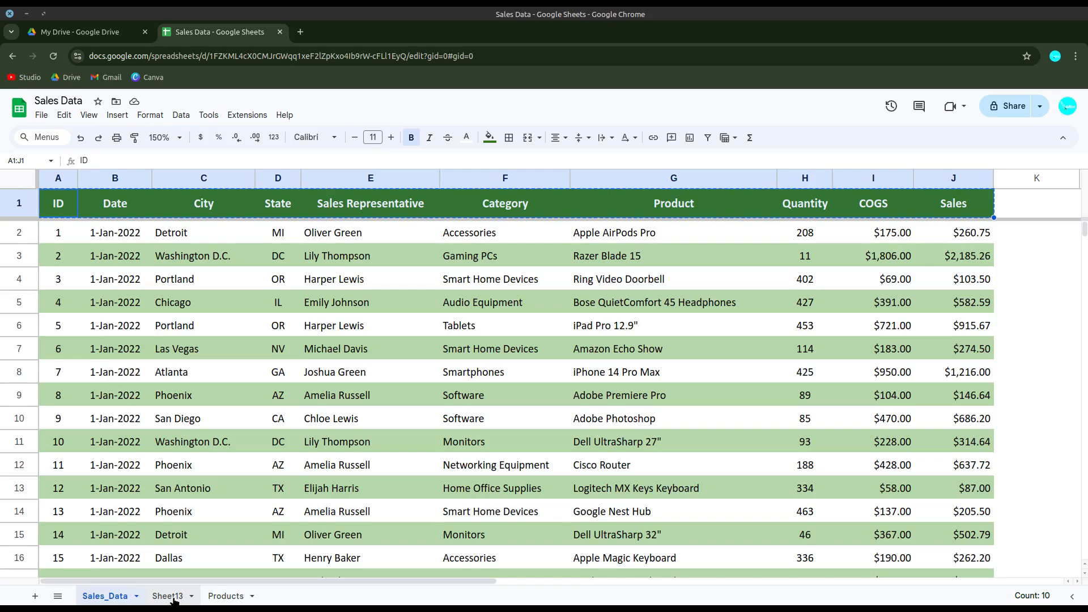
left_click(170, 596)
right_click(63, 202)
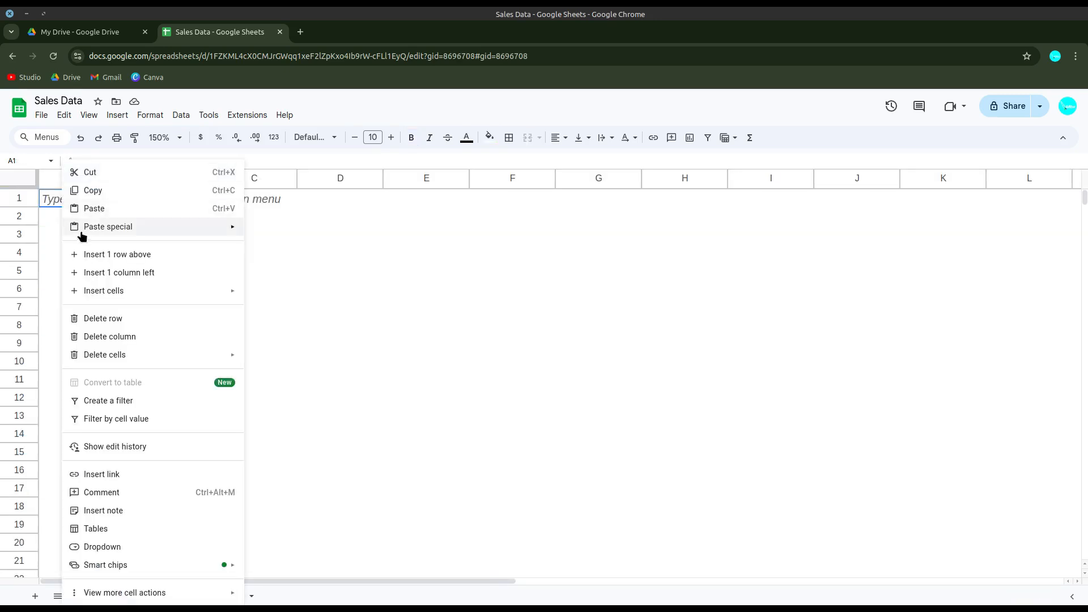
left_click(88, 215)
Start a FILTER formula in A2 of the new sheet with Sales_Data!A2:J10000 as its range
left_click(56, 213)
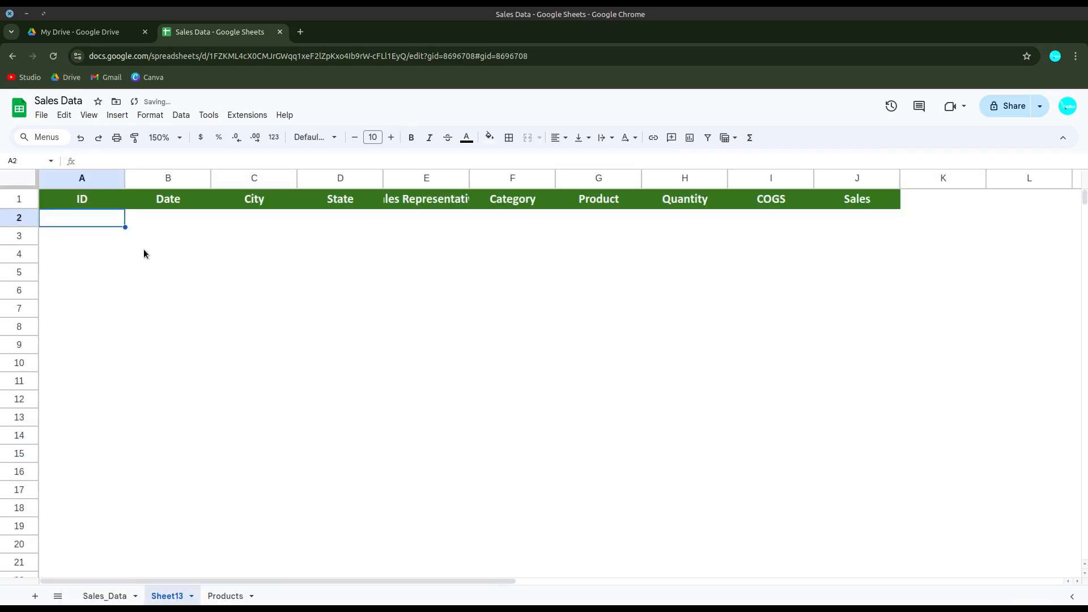
type("=filter")
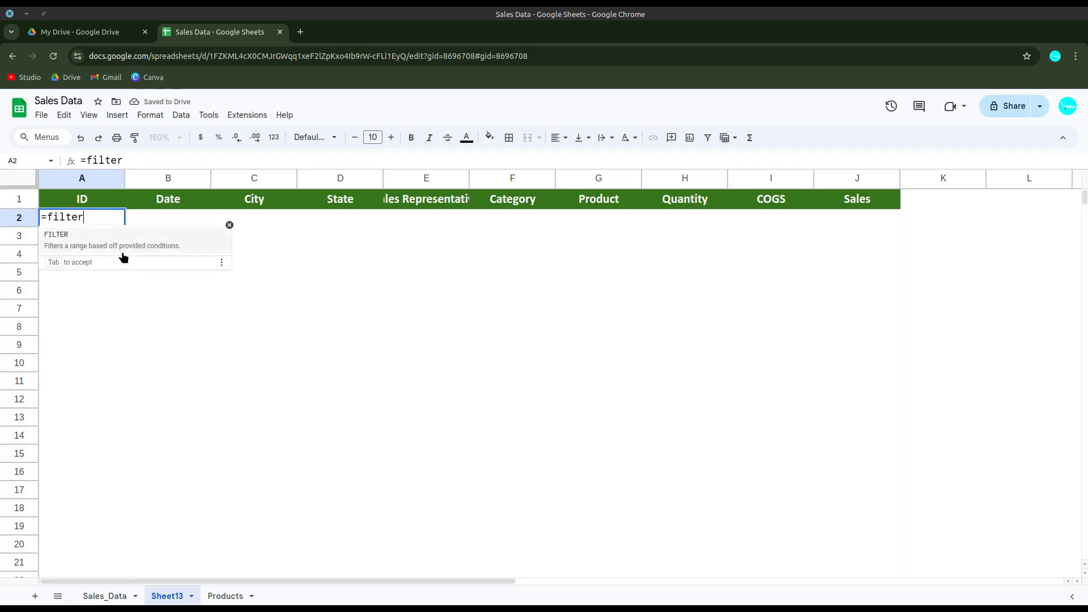
key("Tab")
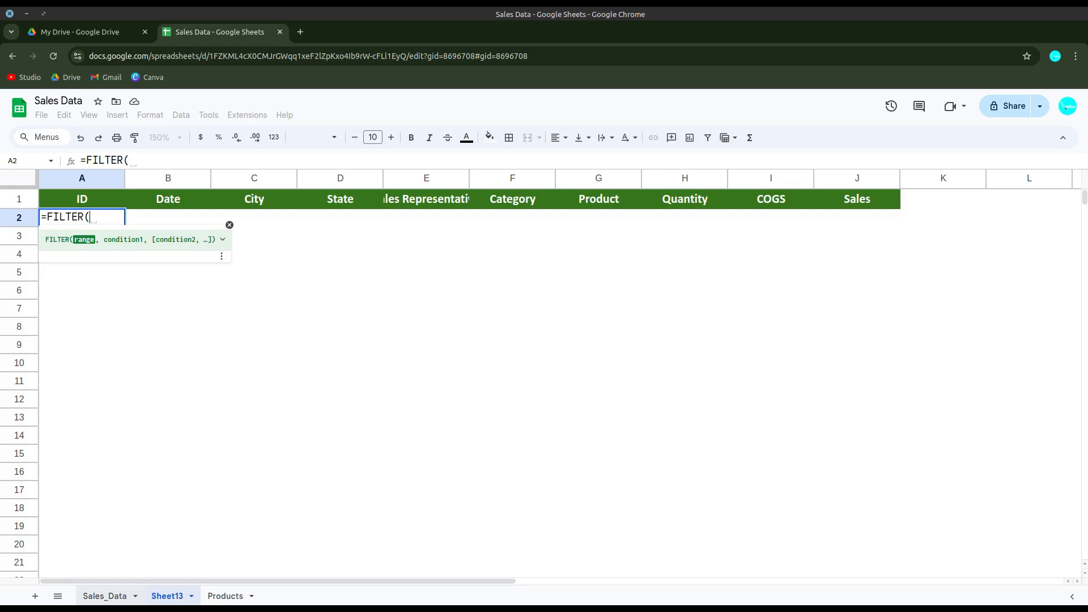
left_click(111, 604)
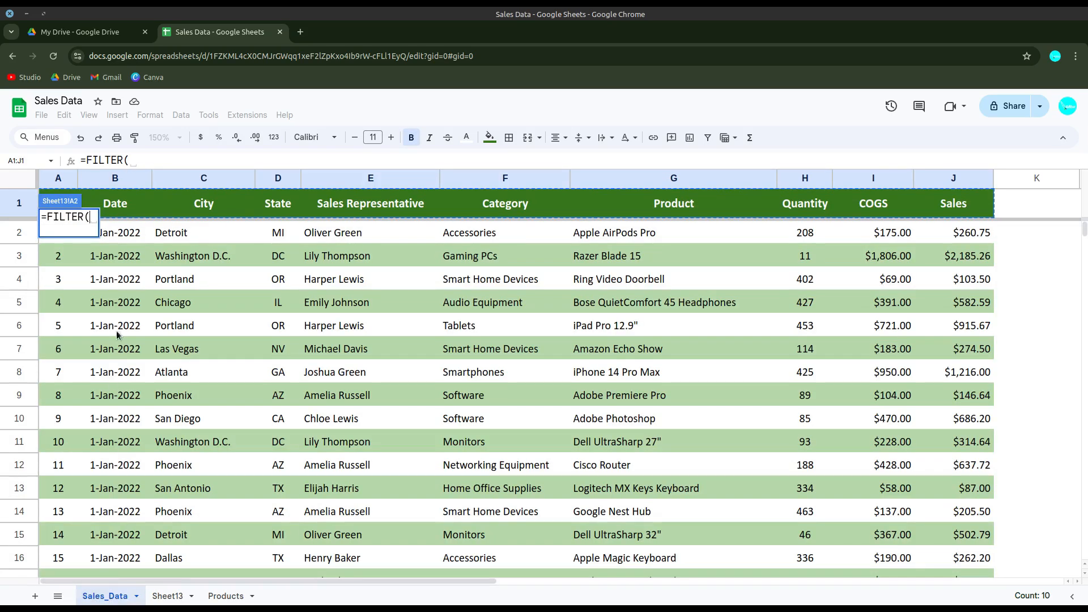
left_click(117, 237)
key("Left")
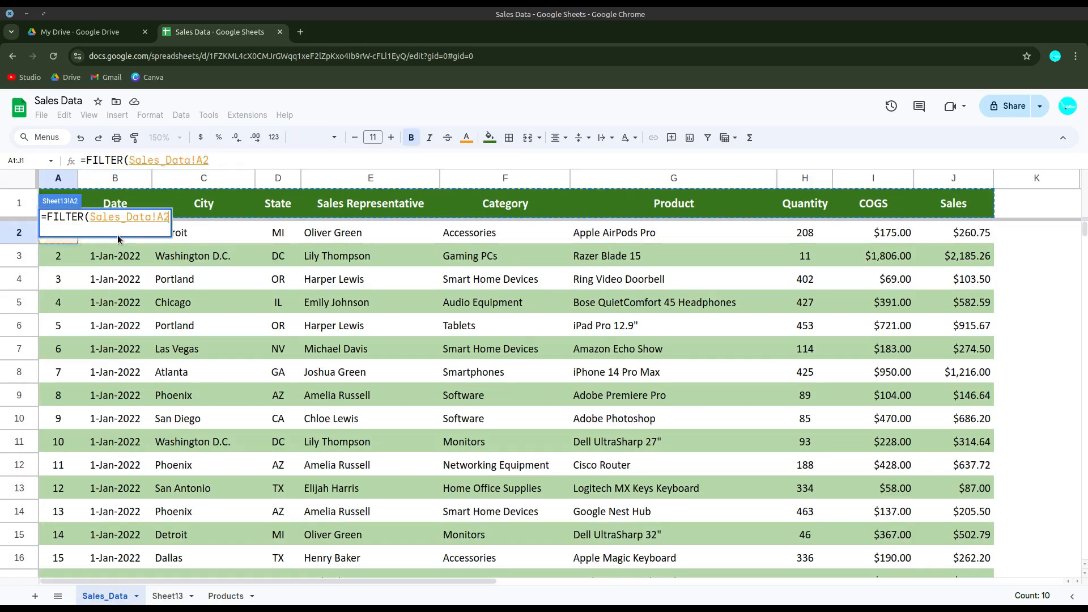
key("ctrl+shift+Right")
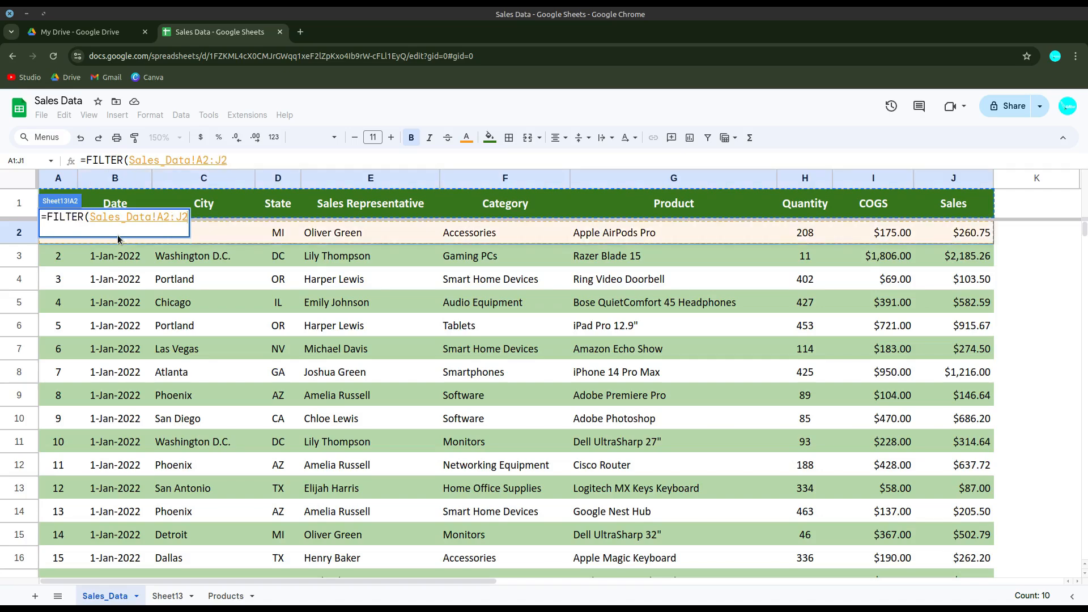
key("ctrl+shift+Down")
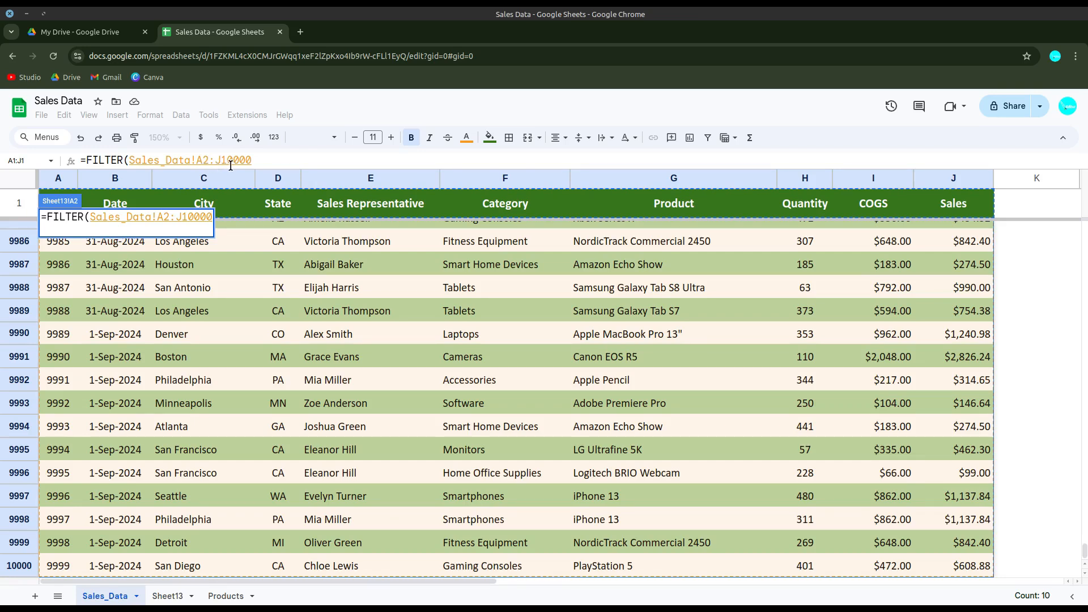
left_click(263, 161)
type(",")
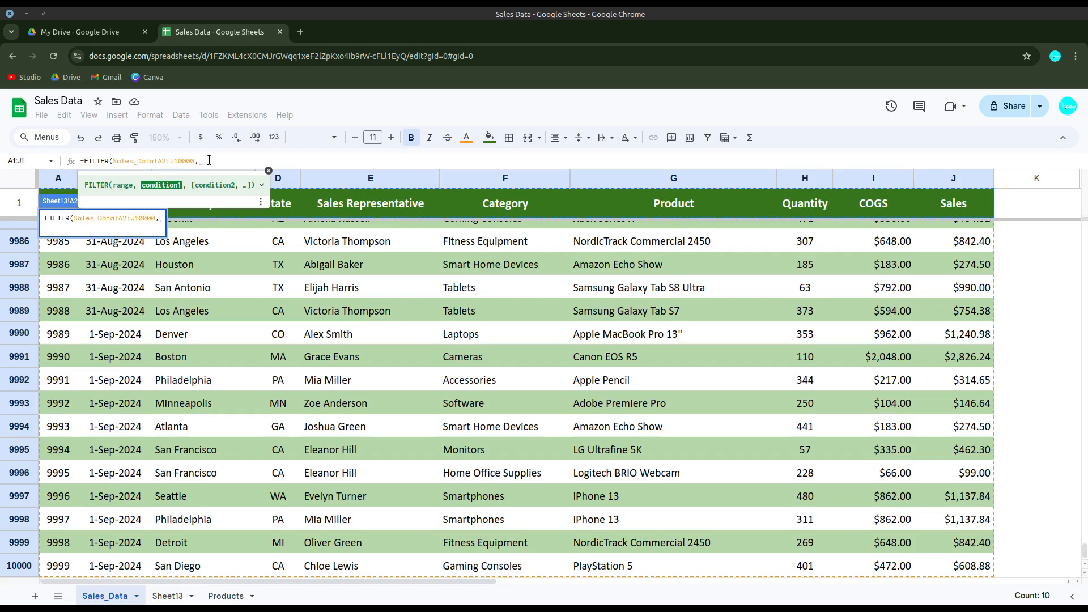
Complete the FILTER formula with the condition Sales_Data!I2:I10000>1500 so only rows with COGS above 1500 are returned
type("Sales")
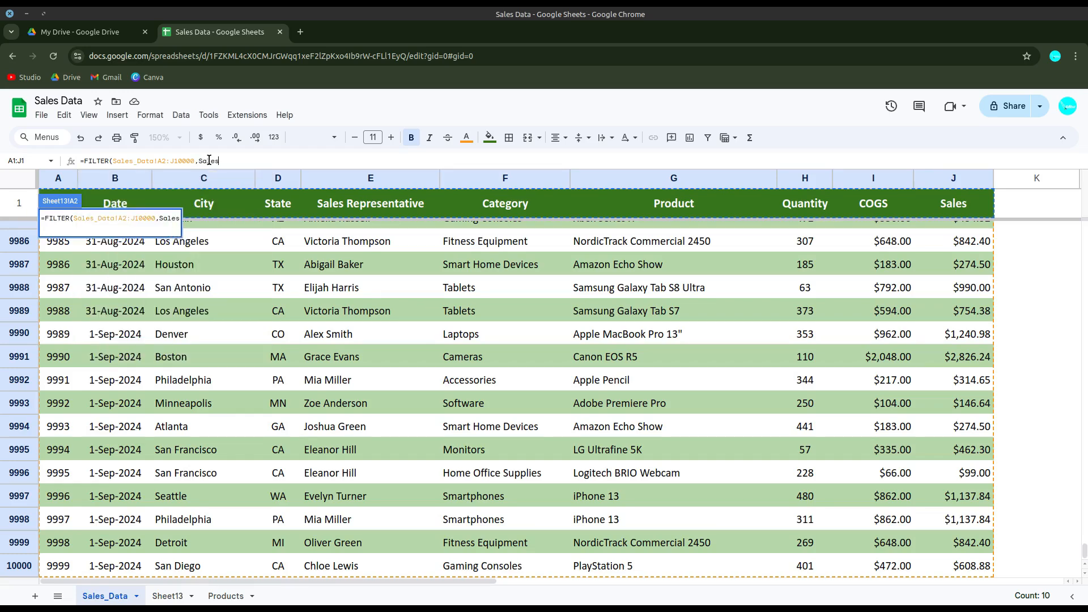
type("_Data!")
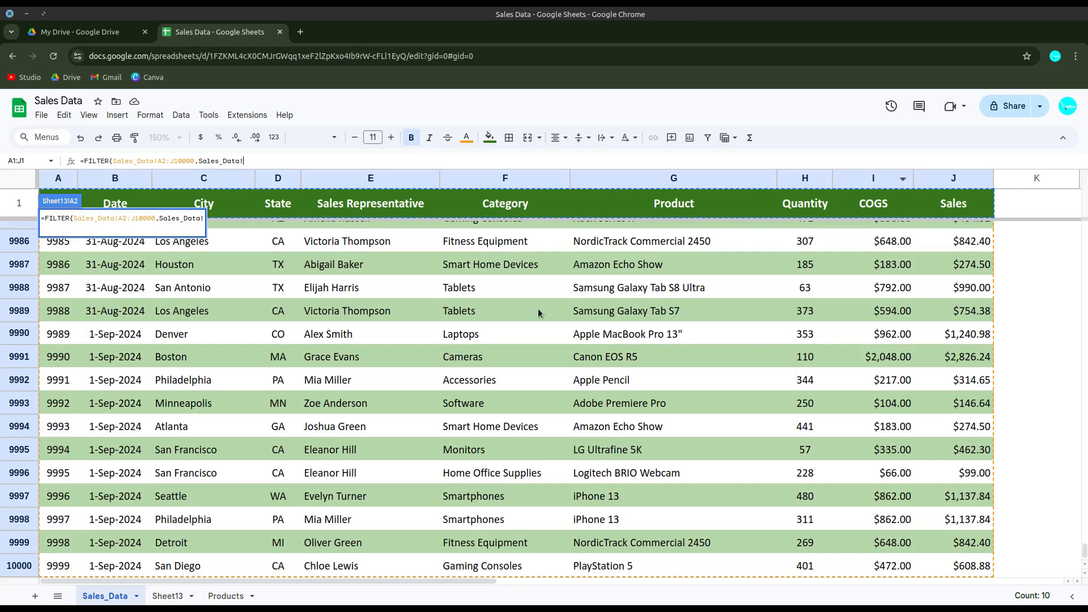
type("I2")
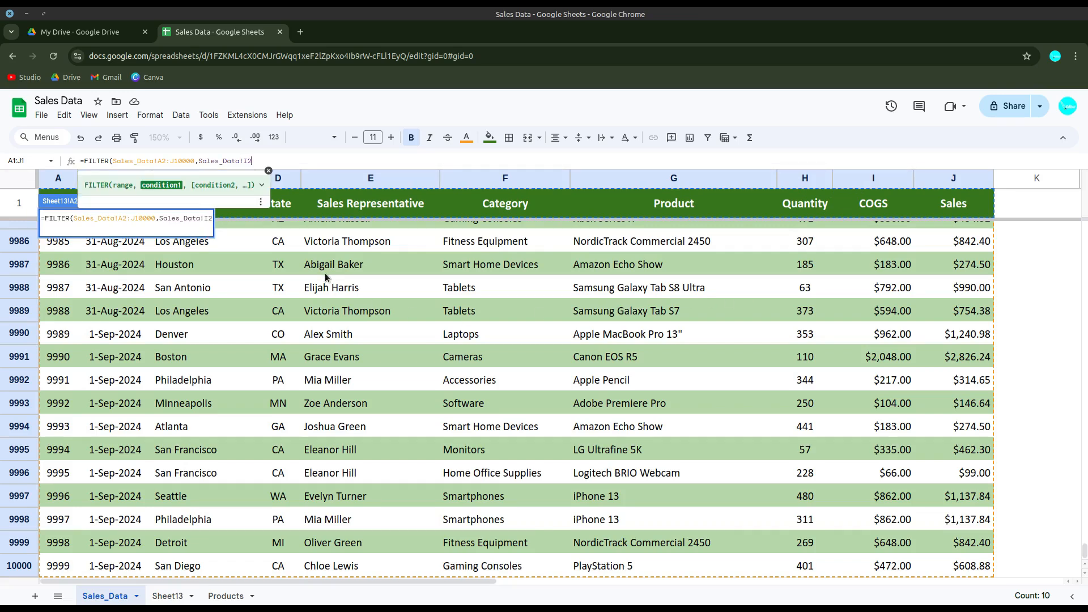
type(":I10000")
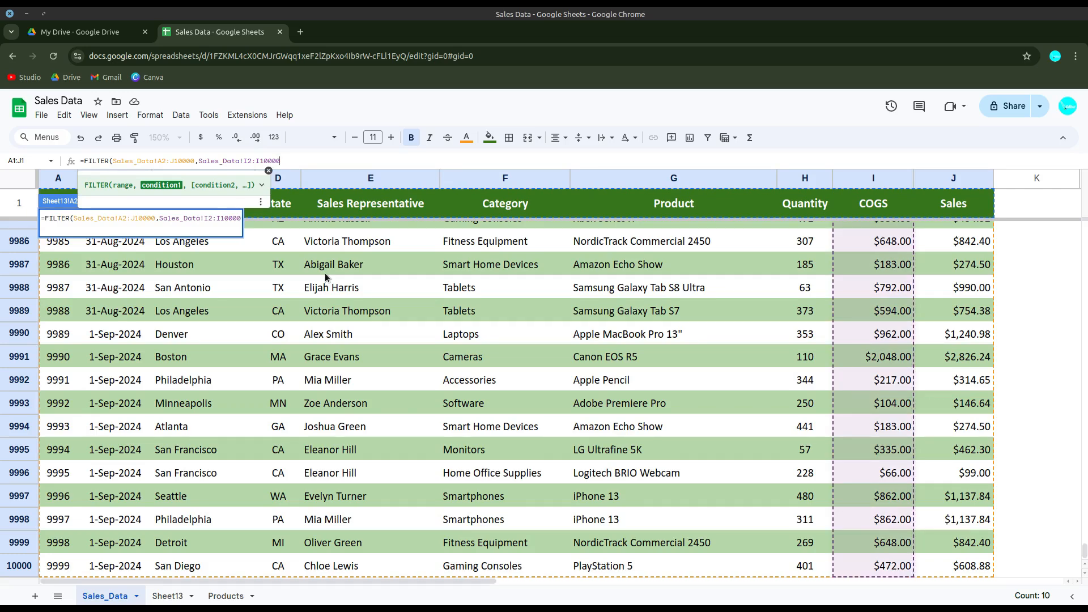
type(">")
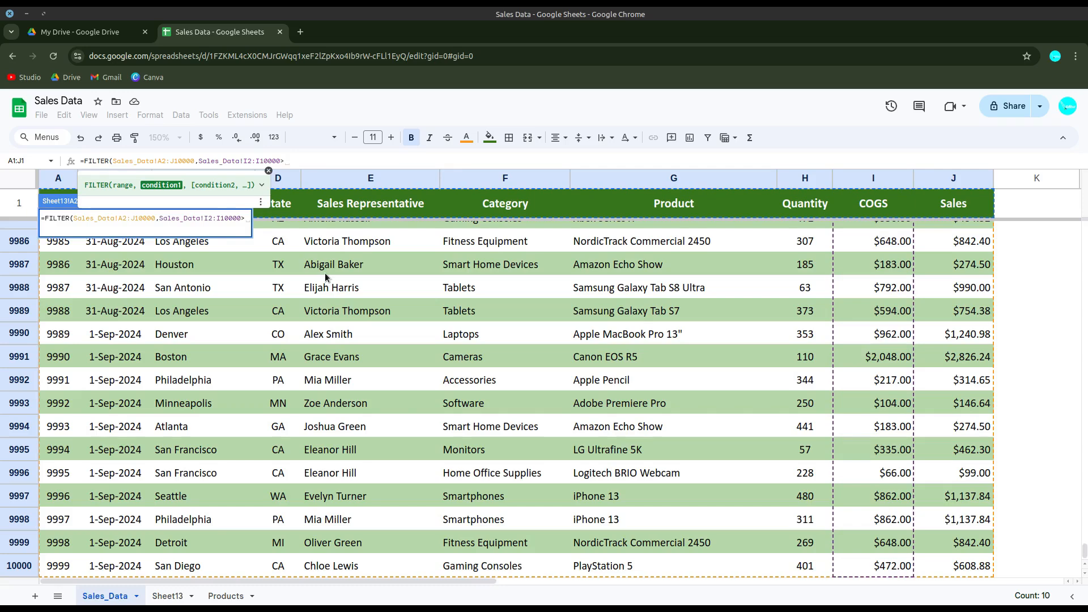
type("1500")
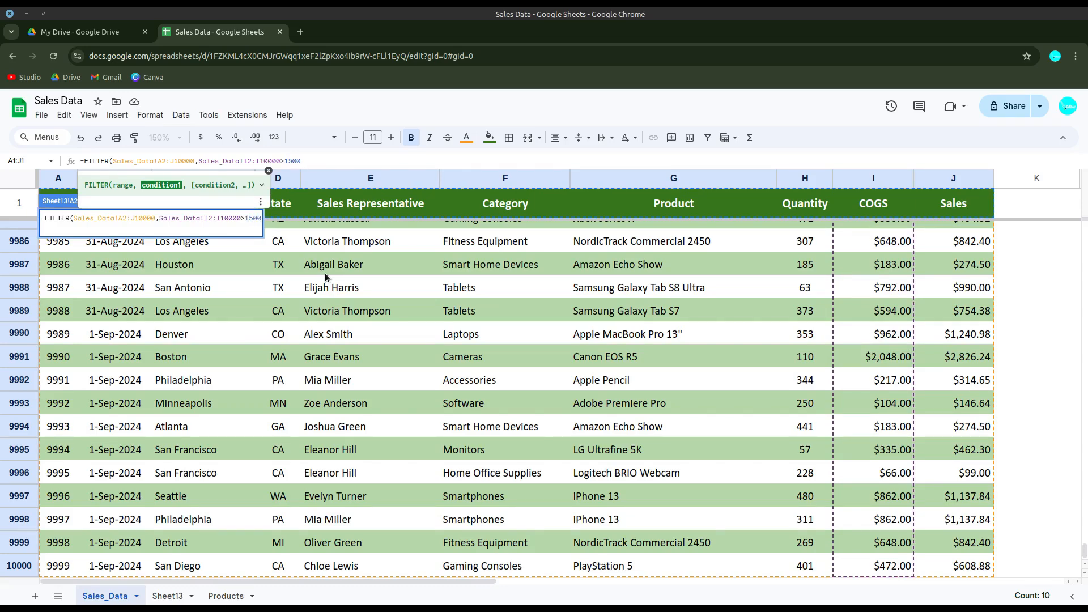
type(")")
key("Return")
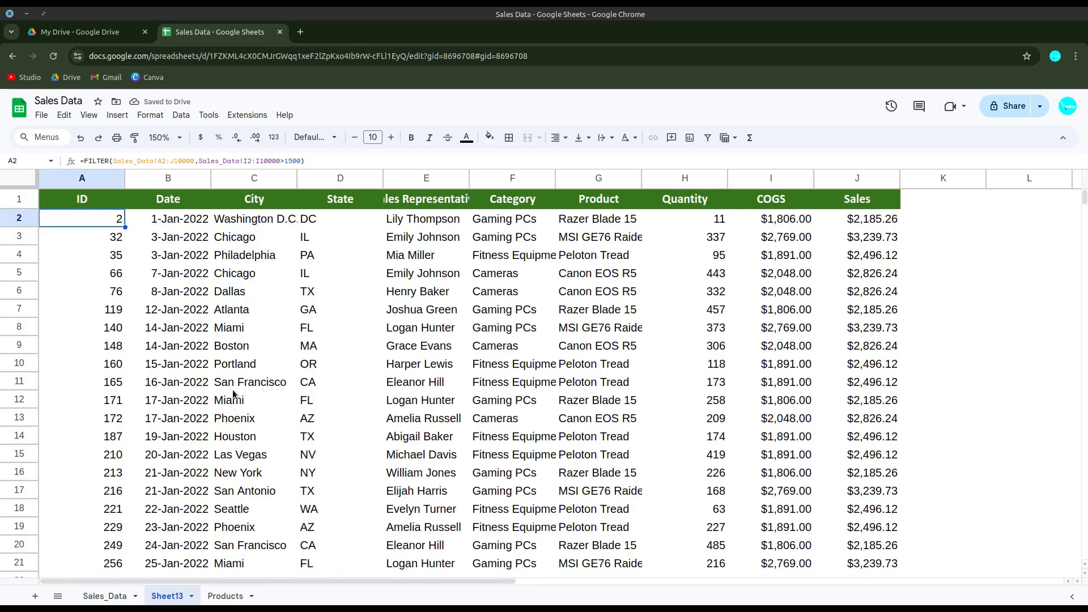
Add the second condition Sales_Data!J2:J10000>2500 to the FILTER formula in A2 of the new sheet
scroll(235, 391, "down", 5)
scroll(235, 391, "down", 3)
scroll(235, 390, "up", 8)
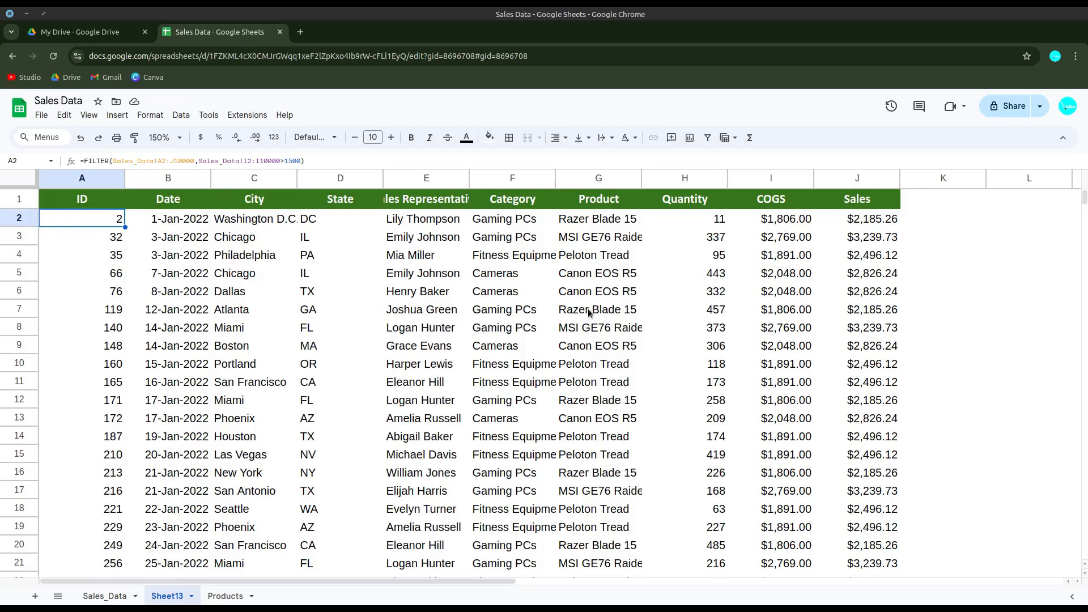
scroll(516, 327, "down", 8)
scroll(515, 328, "down", 10)
scroll(512, 335, "up", 18)
key("F2")
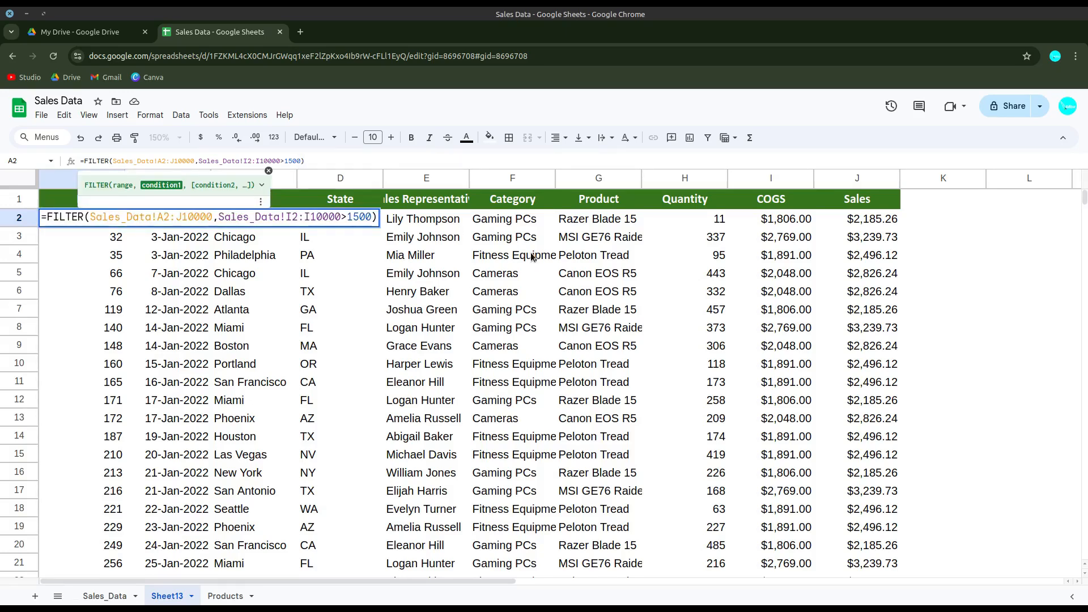
type(",")
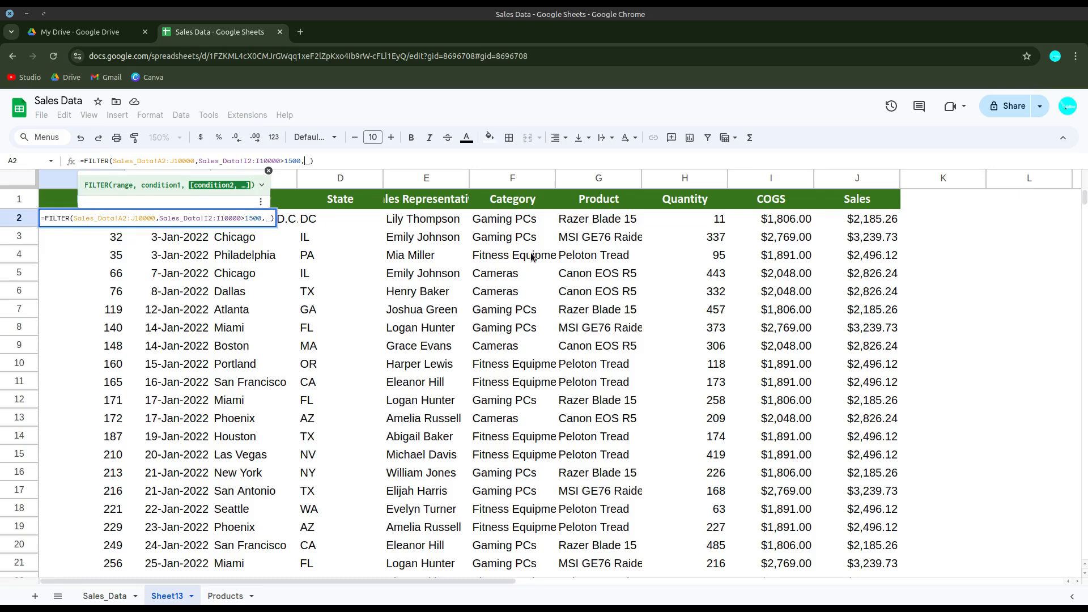
type("Sales_Data!")
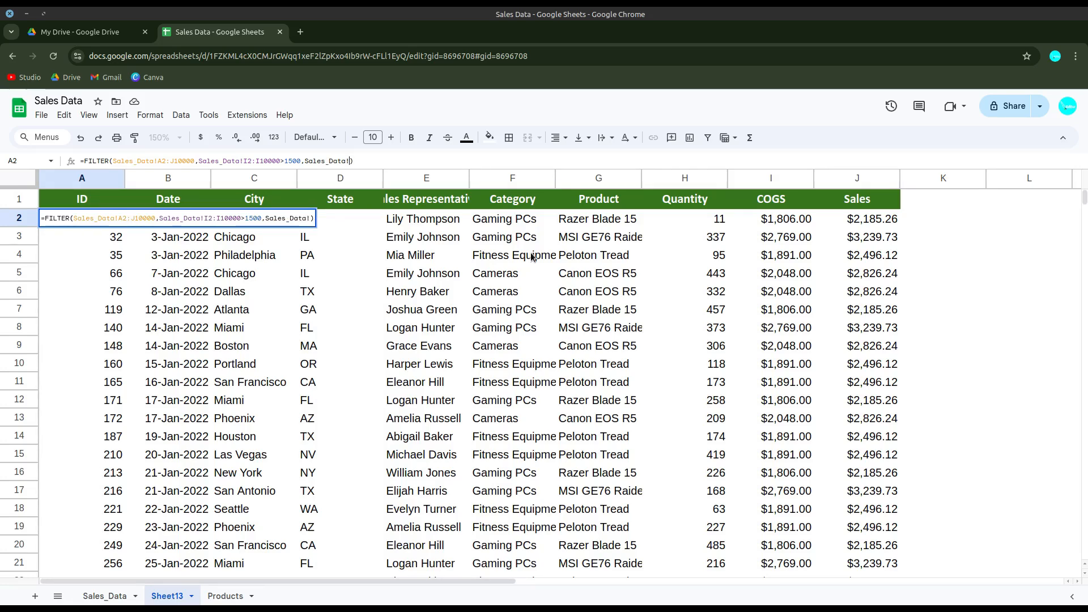
type("J2")
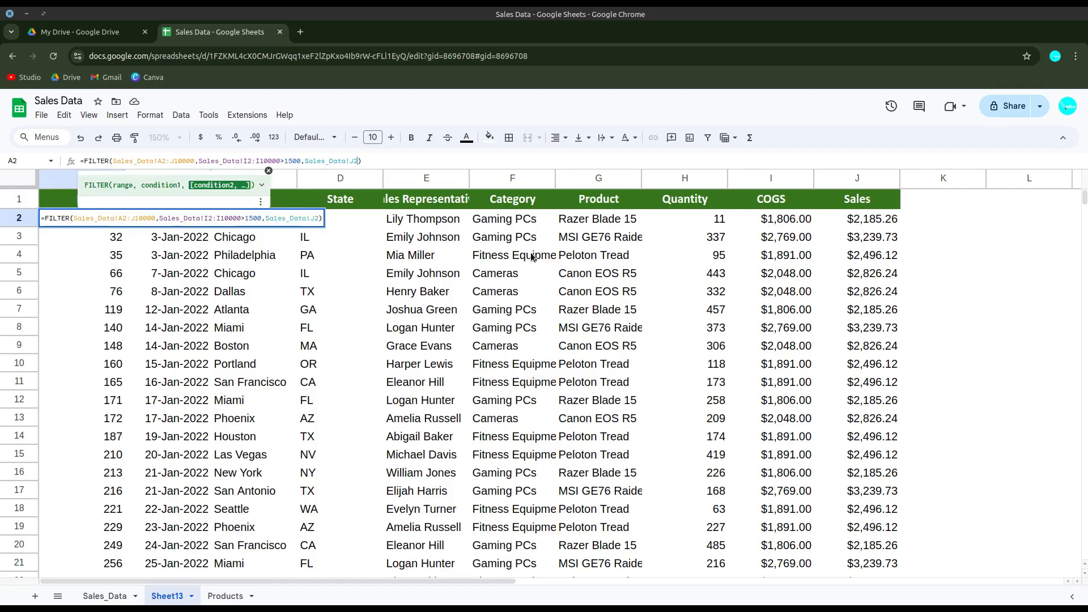
type(":J10000")
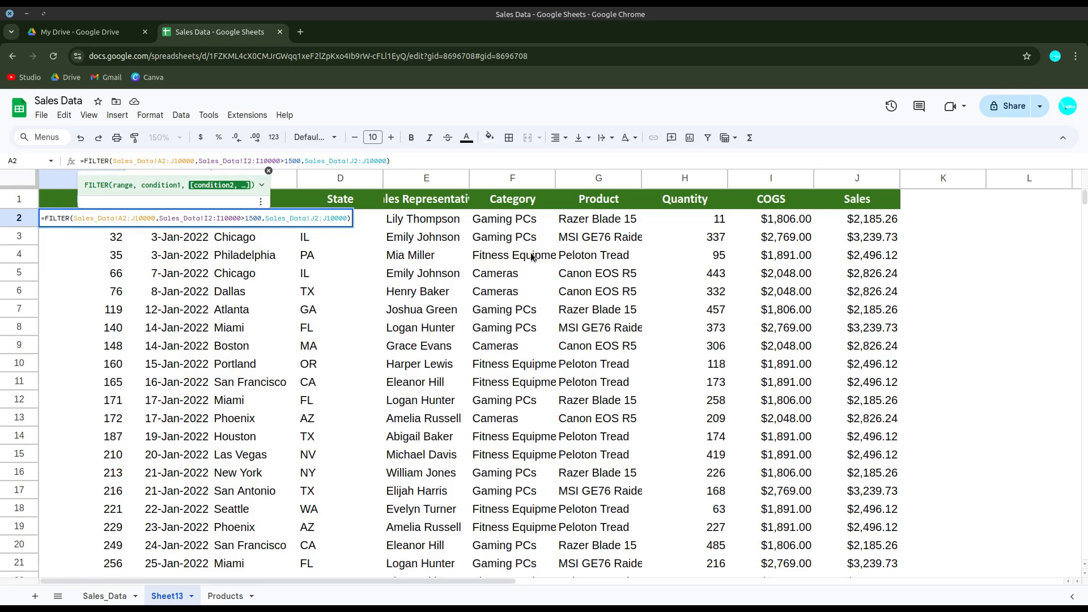
type(">2500")
key("Return")
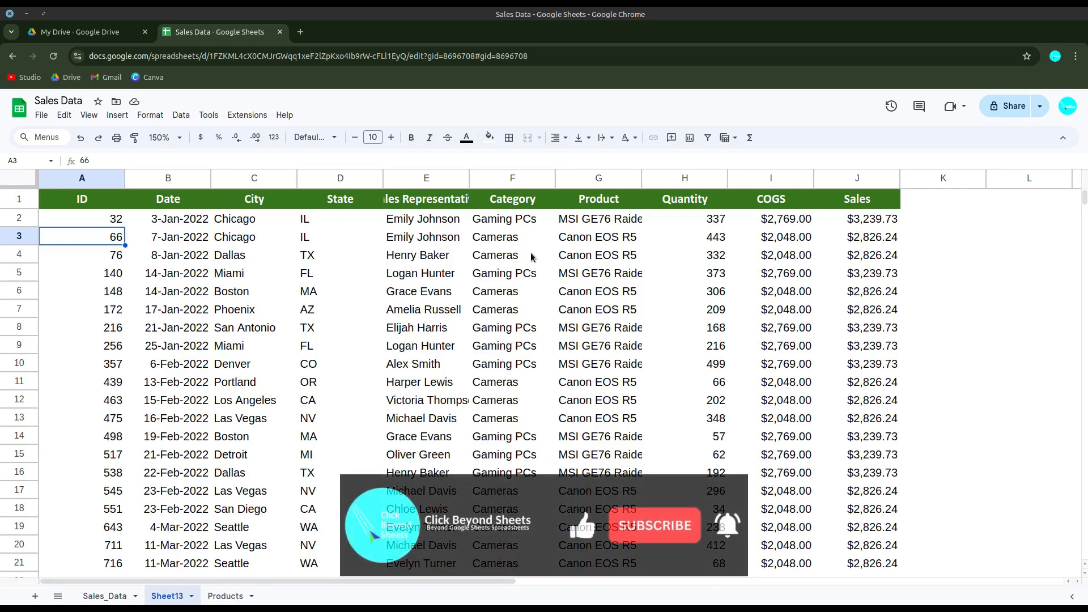
Select A2 and inspect the Sales_Data range references in its FILTER formula without editing them
left_click(107, 221)
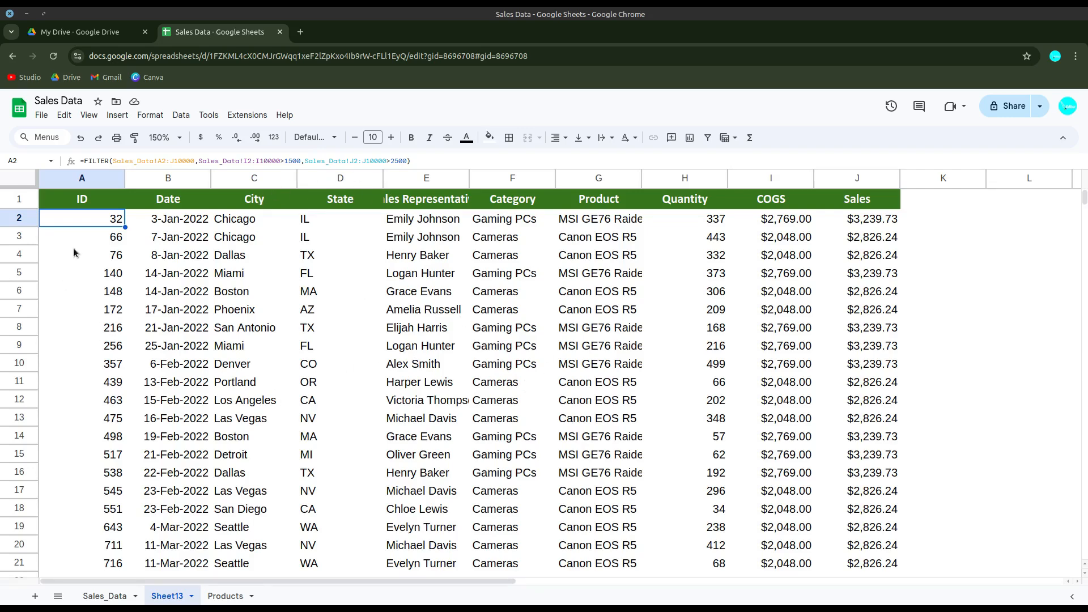
left_click(112, 161)
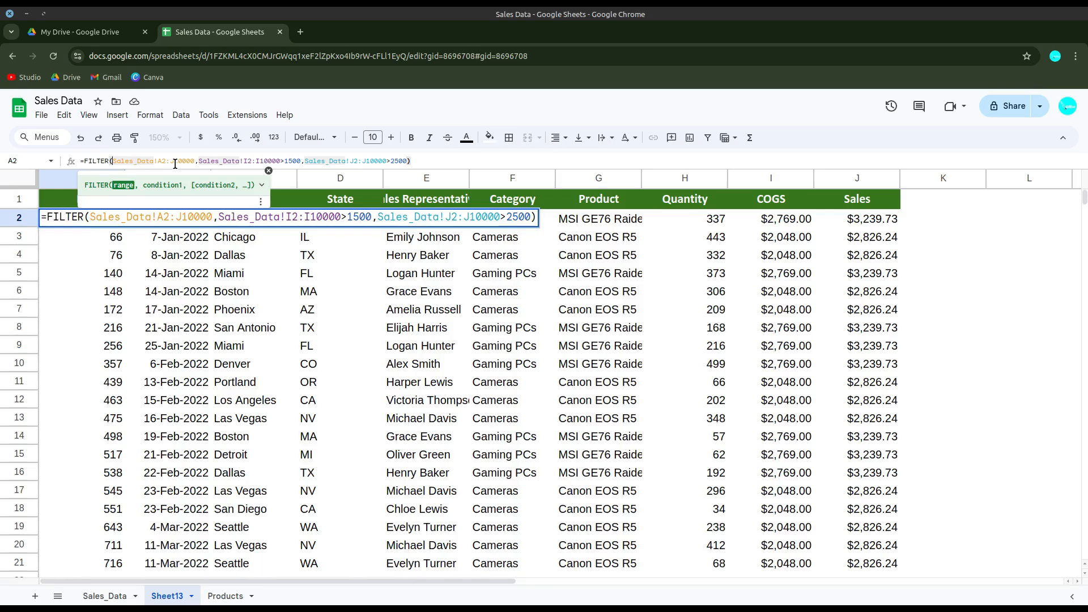
key("Escape")
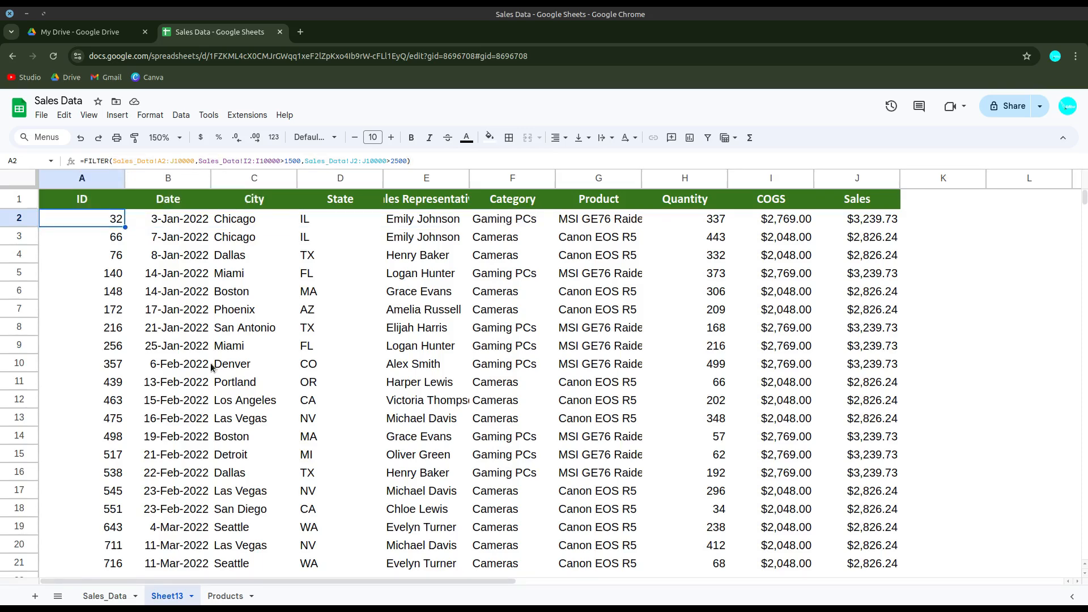
Define a named range SalesTable covering Sales_Data!A2:J10000
left_click(105, 596)
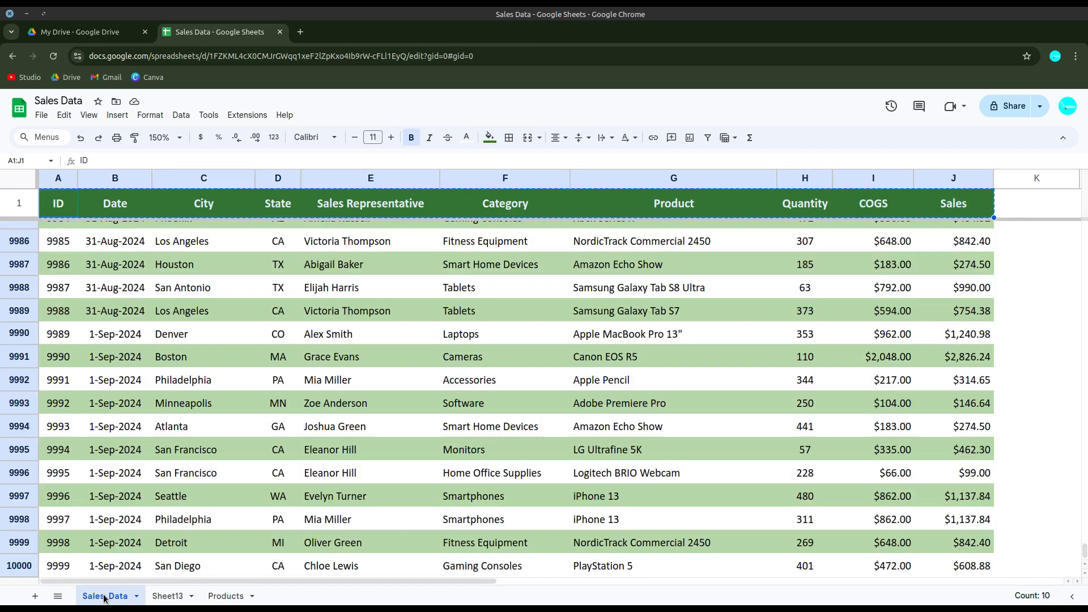
left_click(129, 391)
key("ctrl+Home")
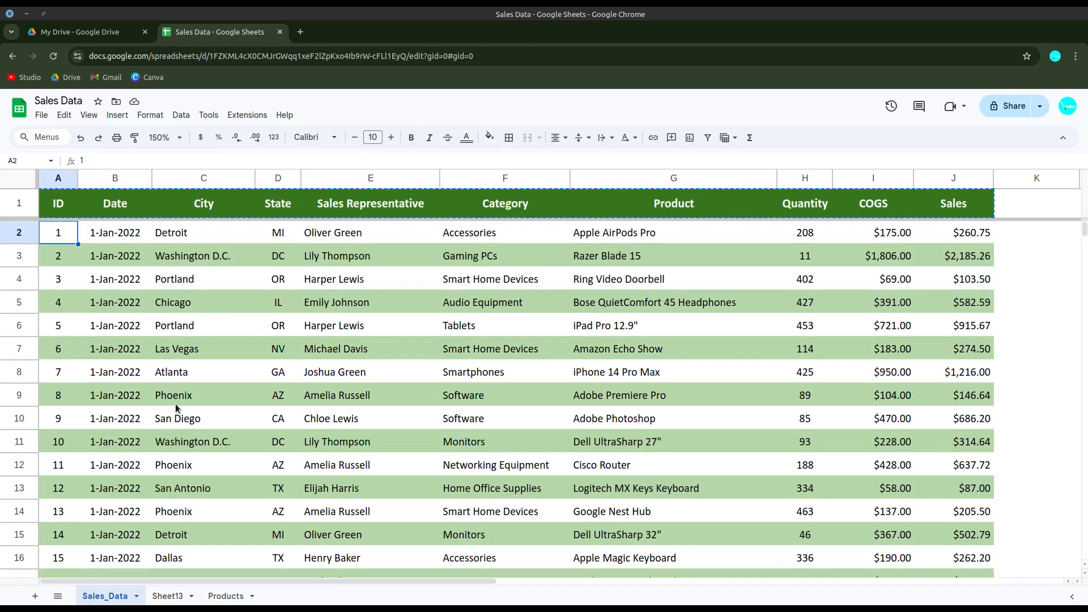
key("ctrl+shift+Right")
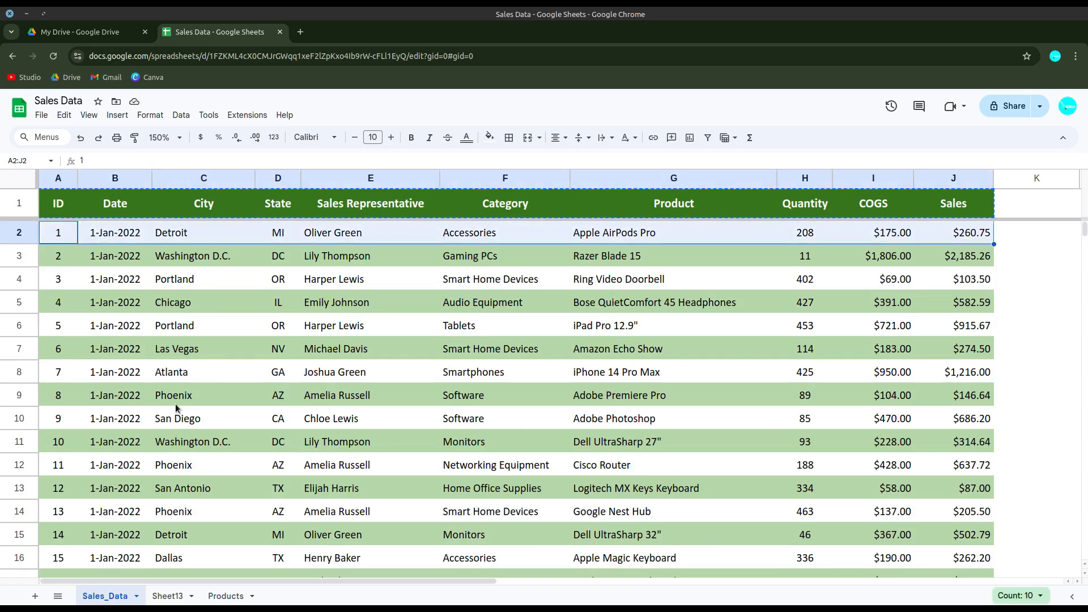
key("ctrl+shift+Down")
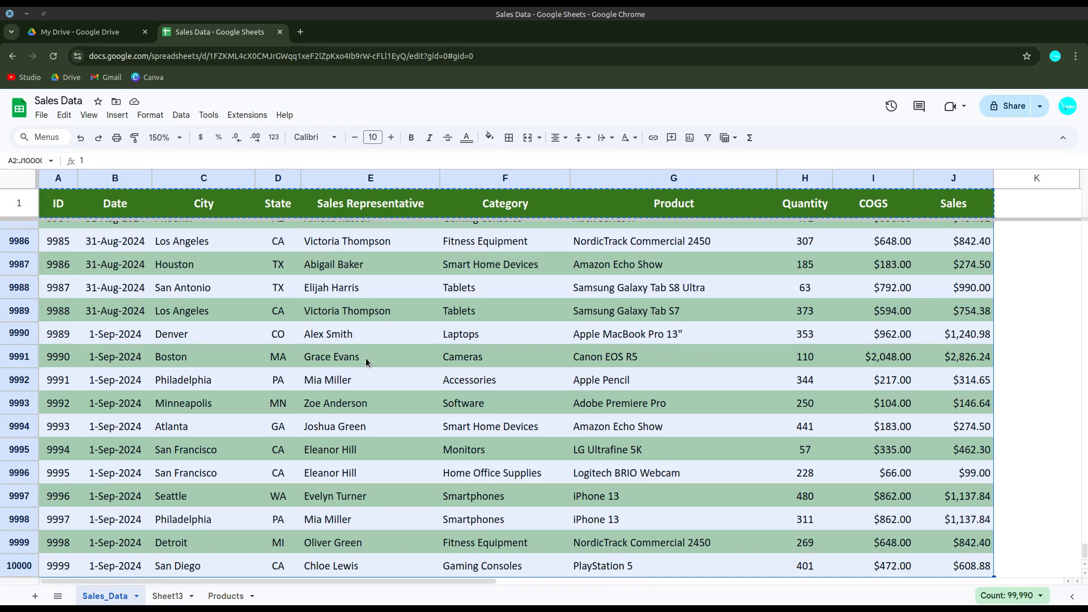
left_click(181, 120)
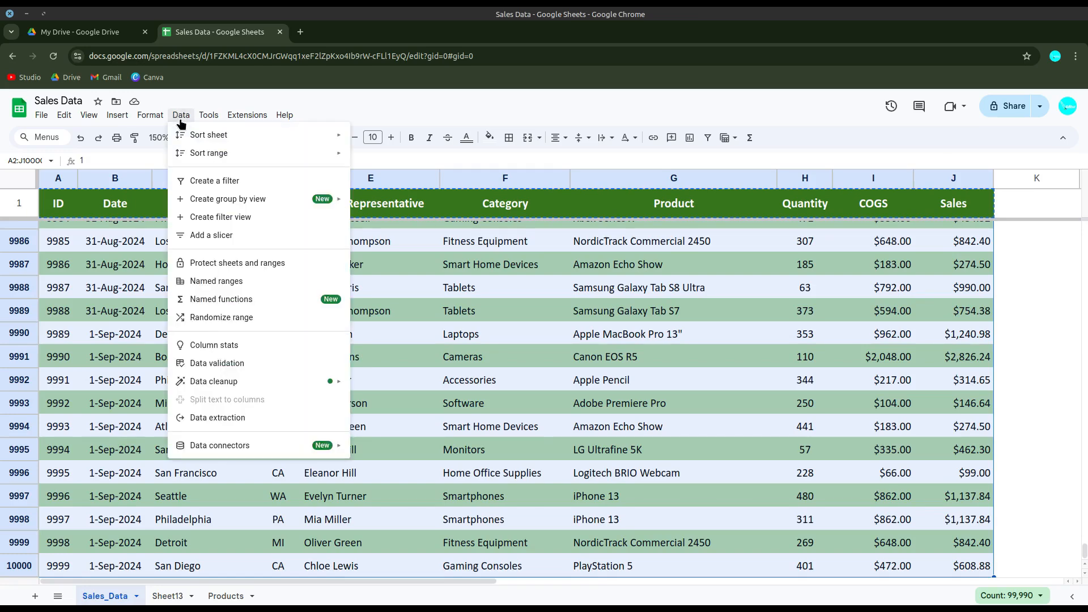
left_click(227, 281)
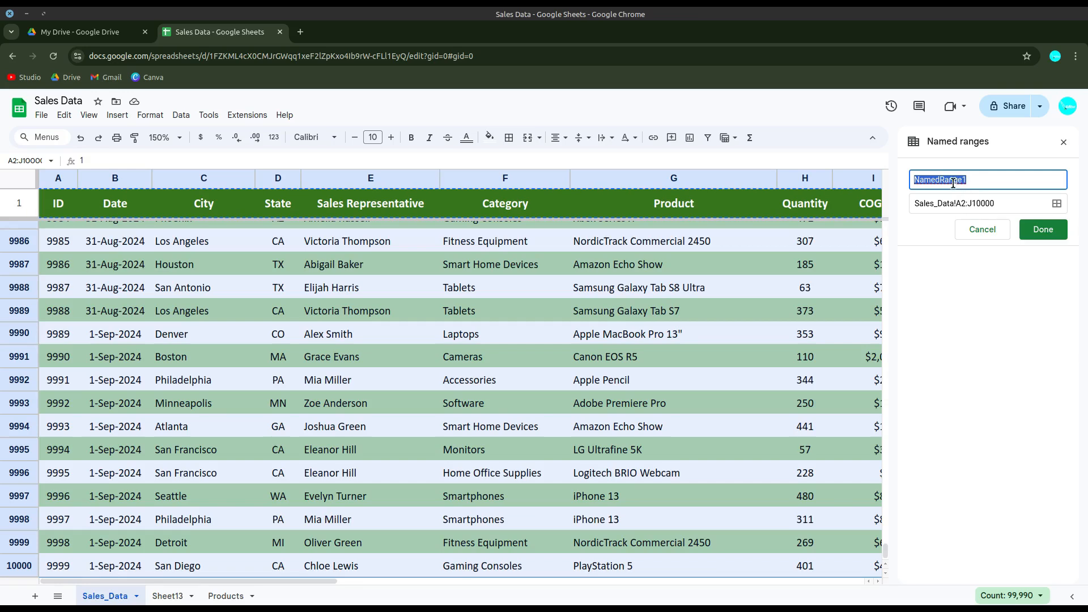
left_click(973, 179)
double_click(973, 179)
type("SalesTable")
left_click(1042, 232)
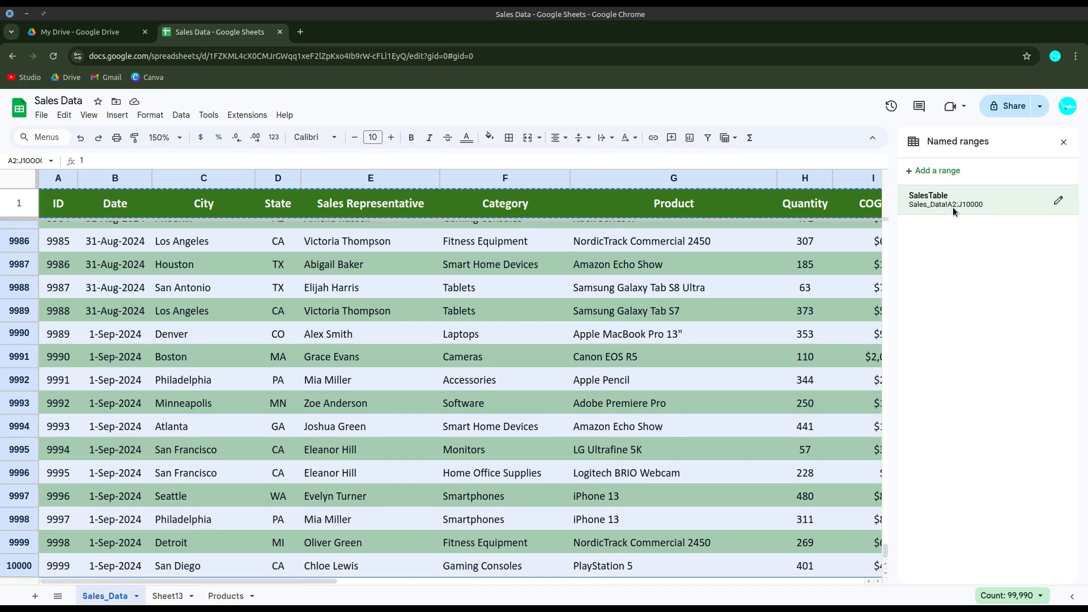
left_click(566, 334)
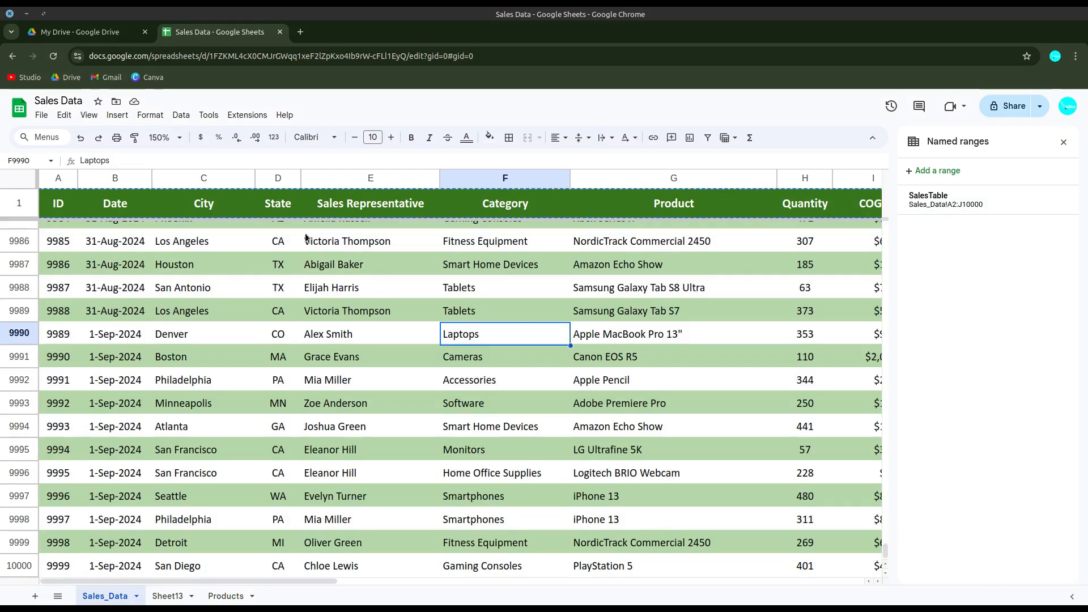
Replace the first range argument of the FILTER formula in A2 of Sheet13 with the named range SalesTable
left_click(173, 597)
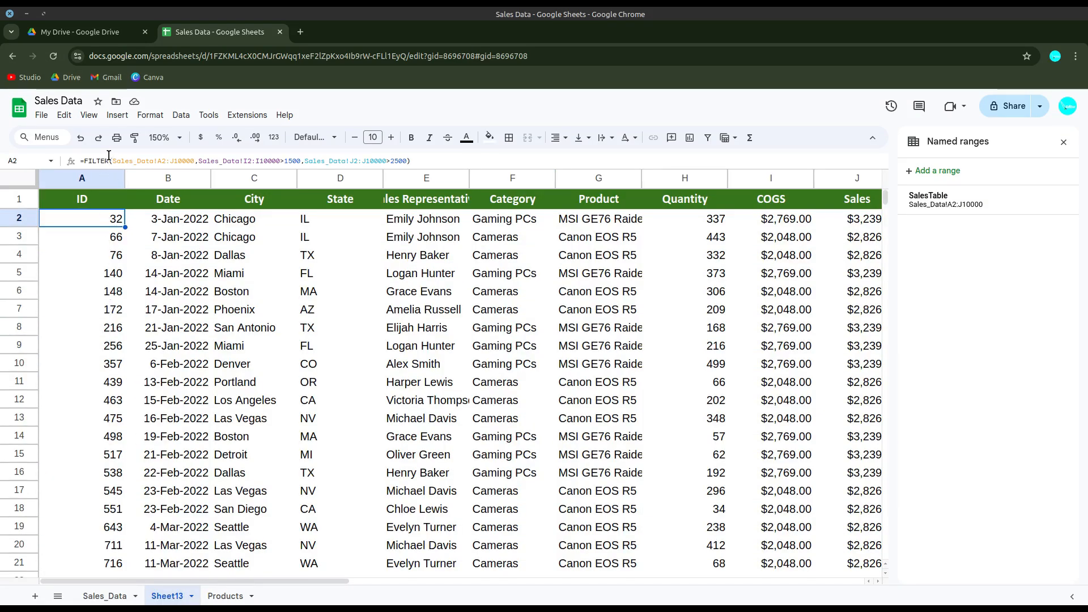
left_click_drag(113, 162, 196, 161)
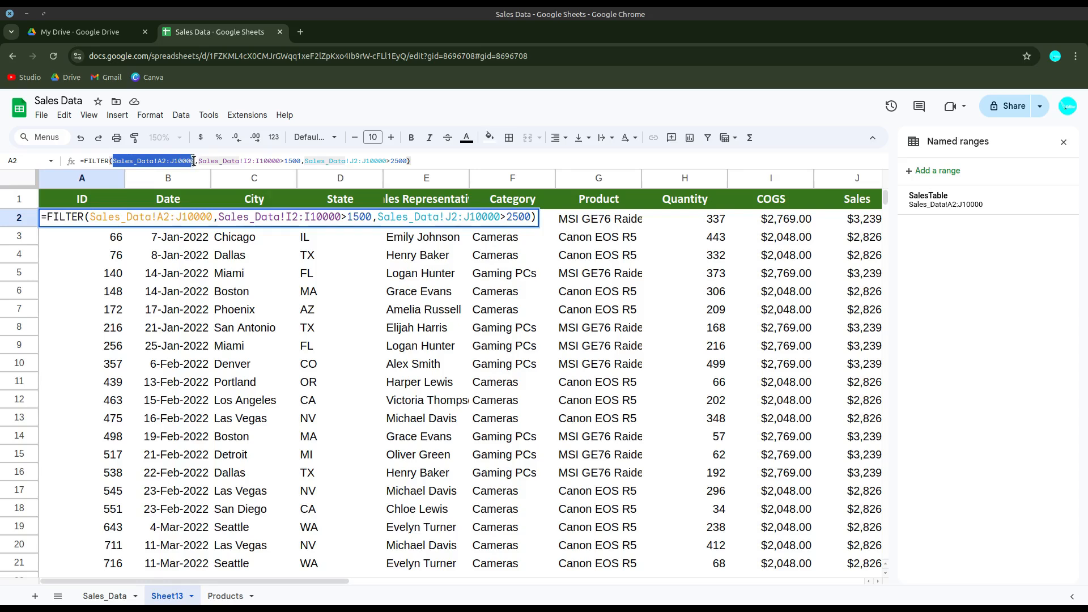
type("SalesTab")
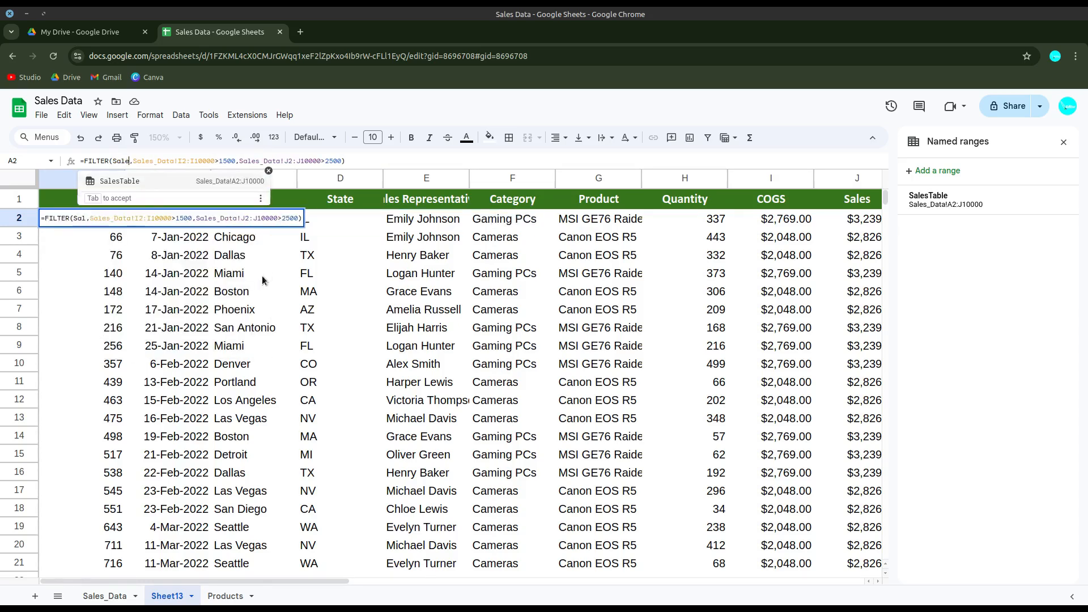
key("Tab")
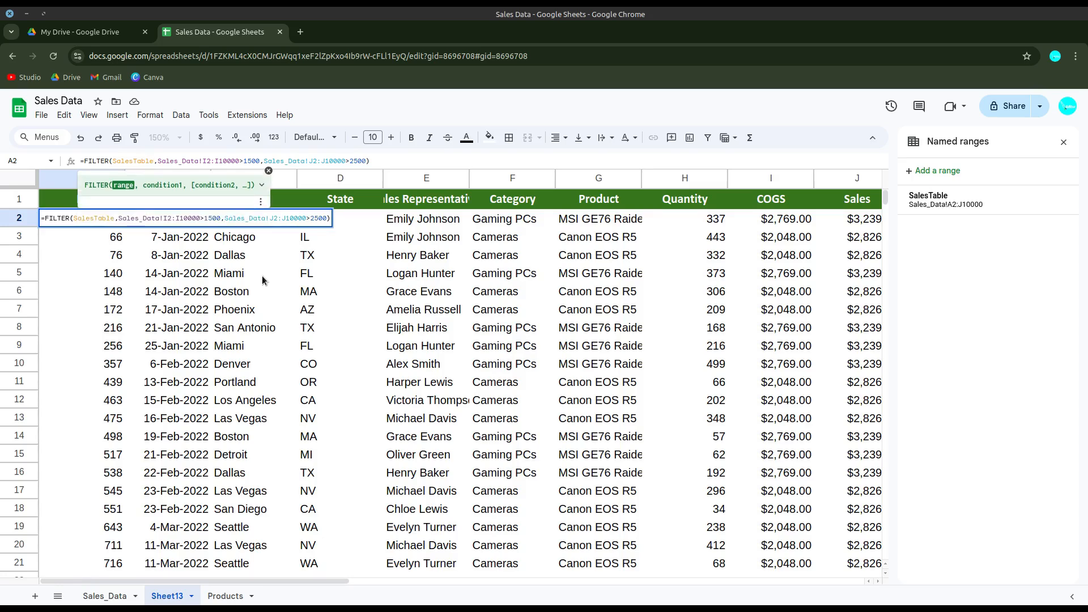
key("Return")
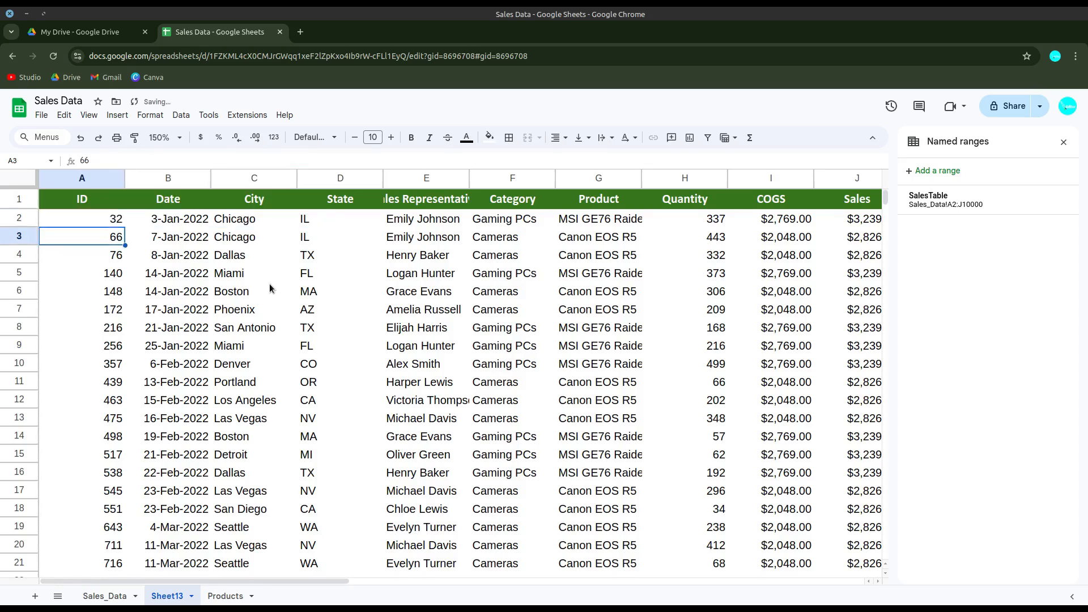
Define a named range Cost covering the COGS values in Sales_Data!I2:I10000
left_click(107, 596)
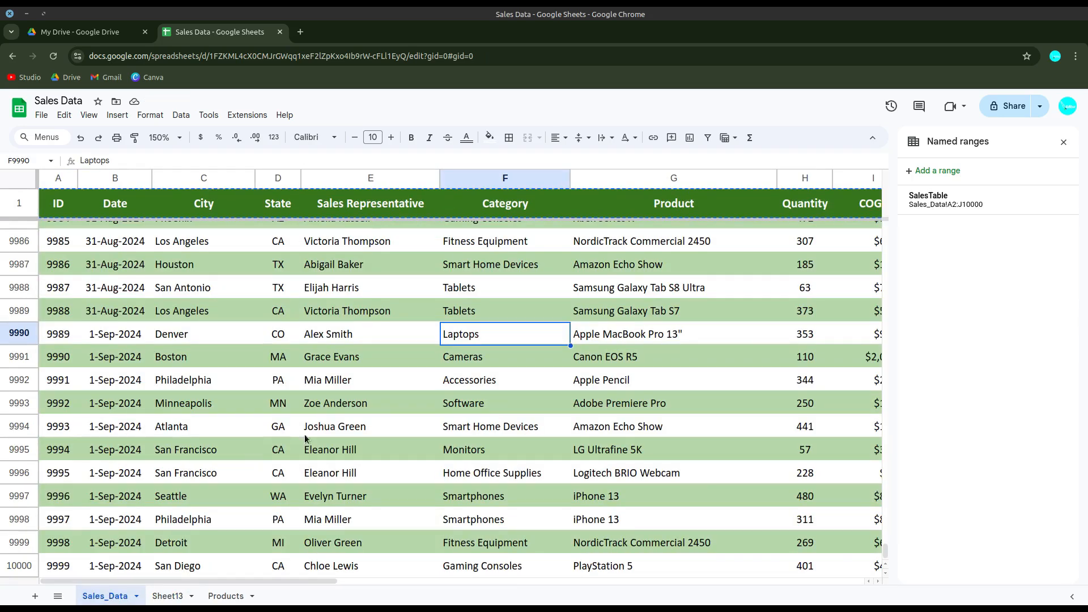
left_click(759, 580)
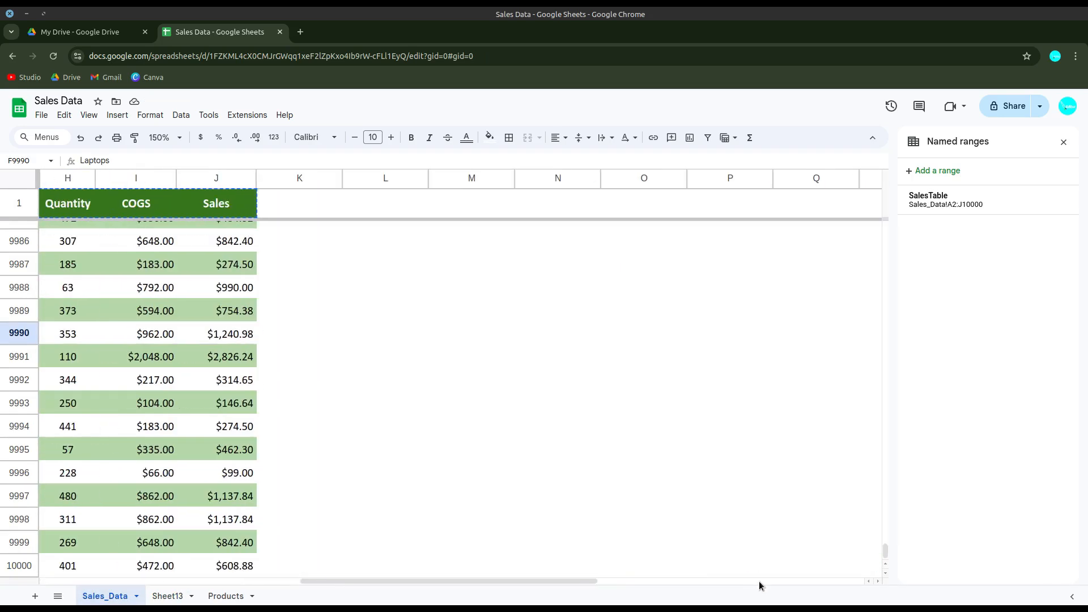
left_click(145, 246)
key("ctrl+Up")
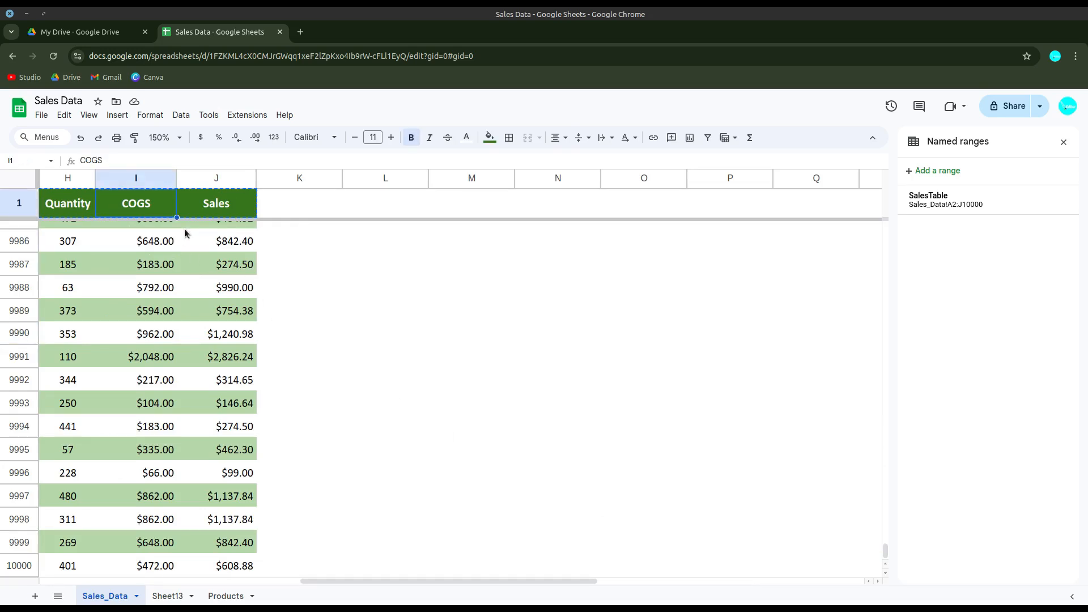
key("Down")
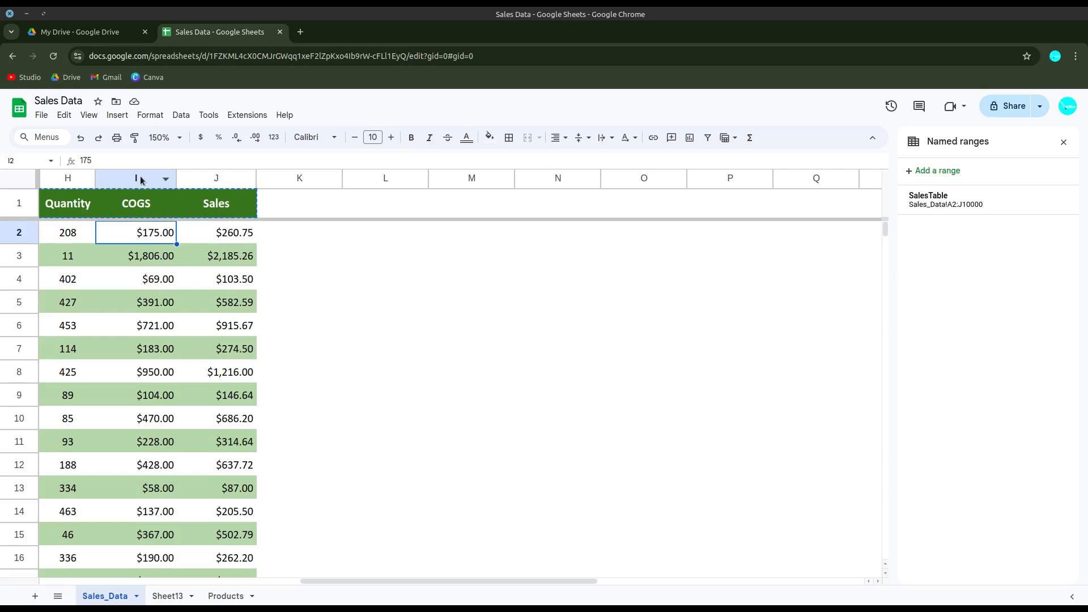
left_click_drag(309, 578, 220, 578)
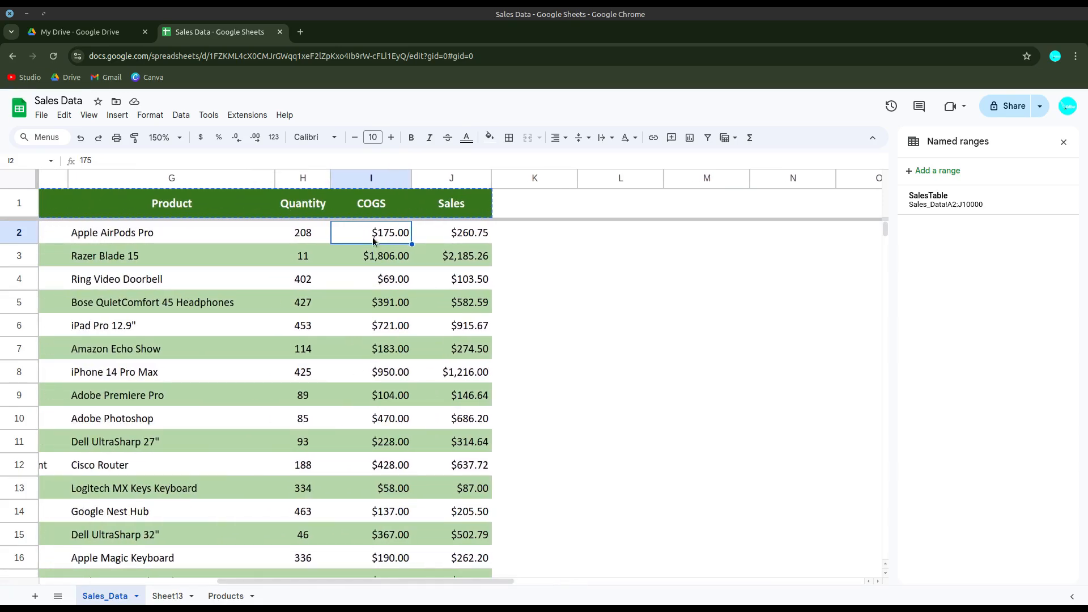
left_click(362, 354, "shift")
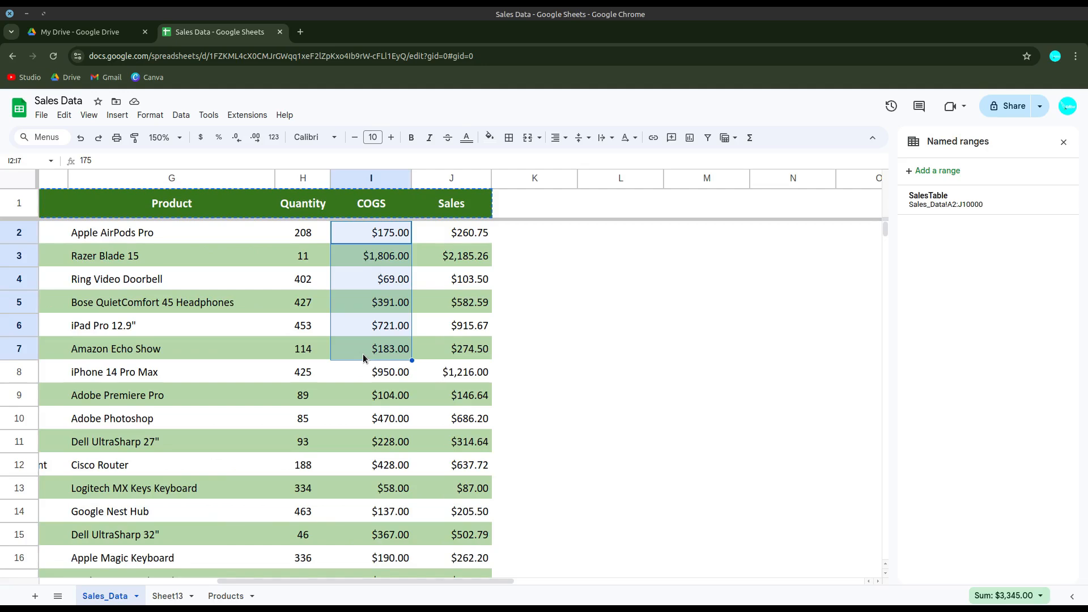
key("ctrl+shift+Down")
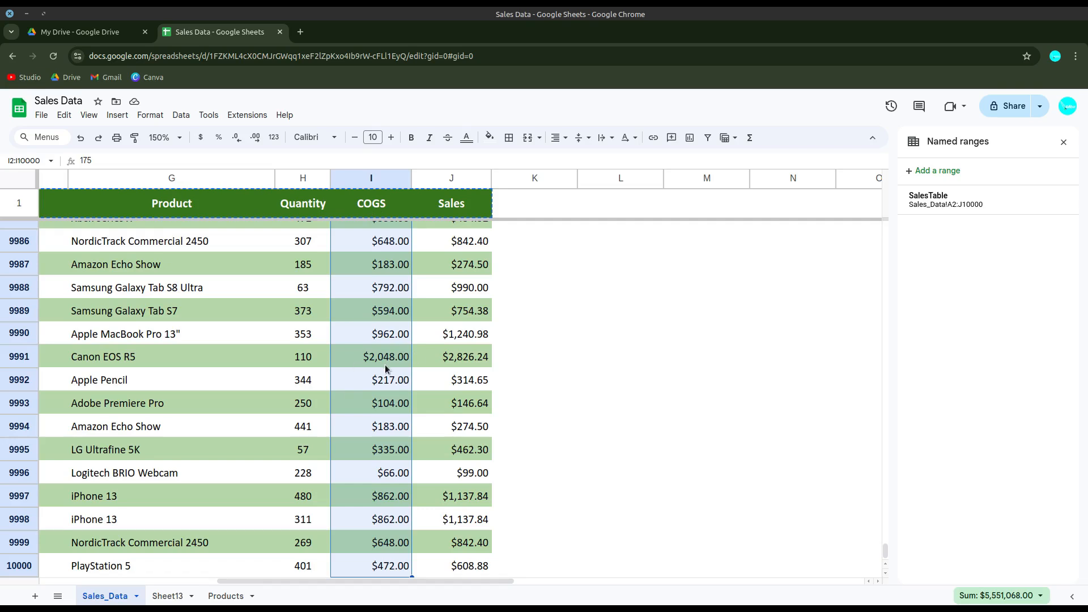
right_click(371, 356)
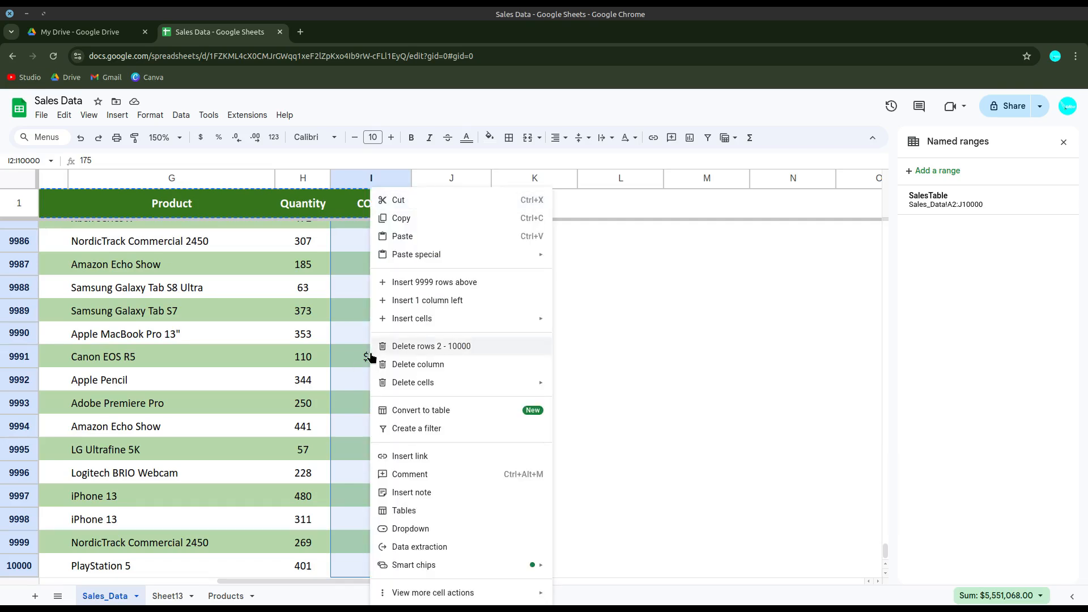
mouse_move(454, 593)
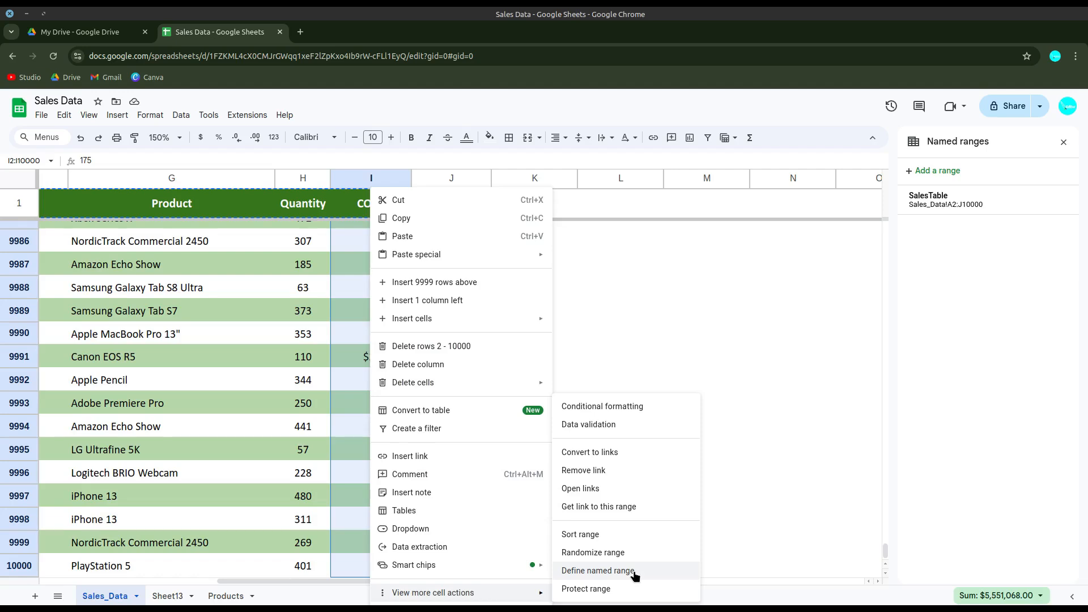
left_click(597, 570)
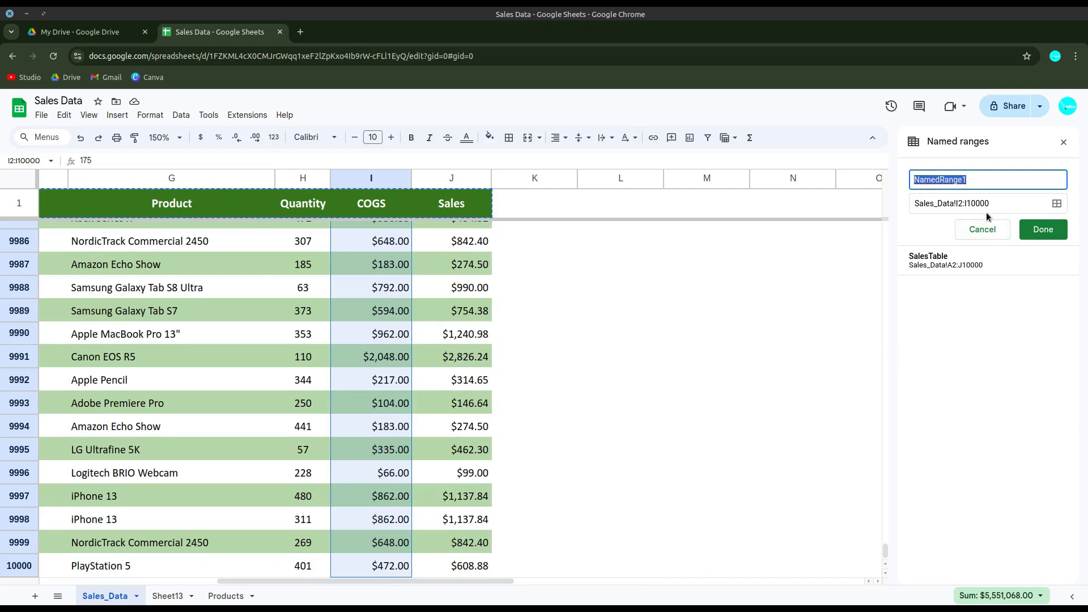
type("Cost")
left_click(1044, 231)
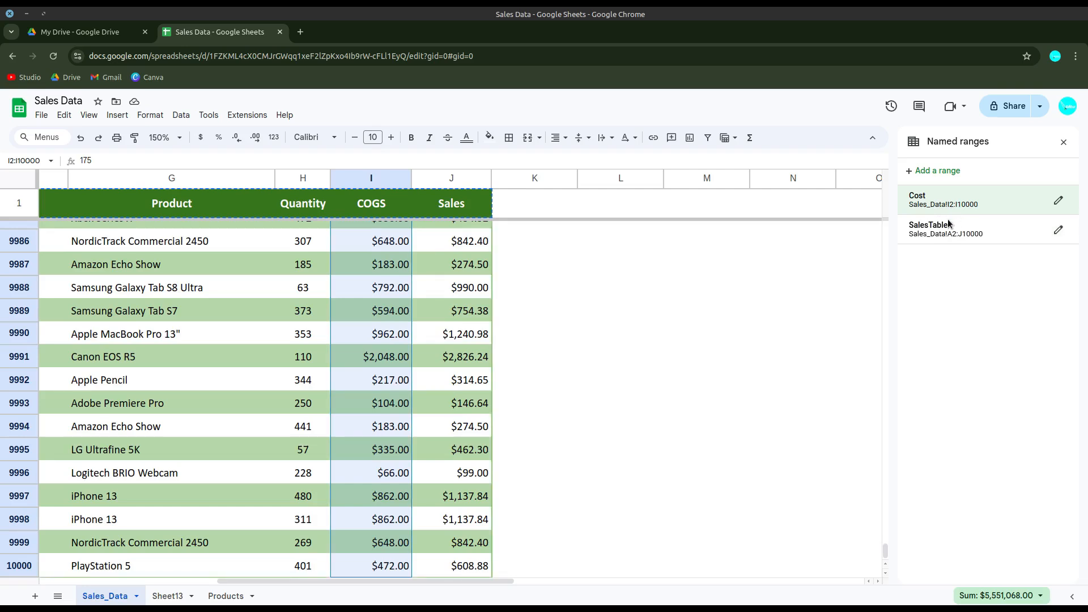
Define a named range Sales covering the sales values in Sales_Data!J2:J10000
left_click(453, 496)
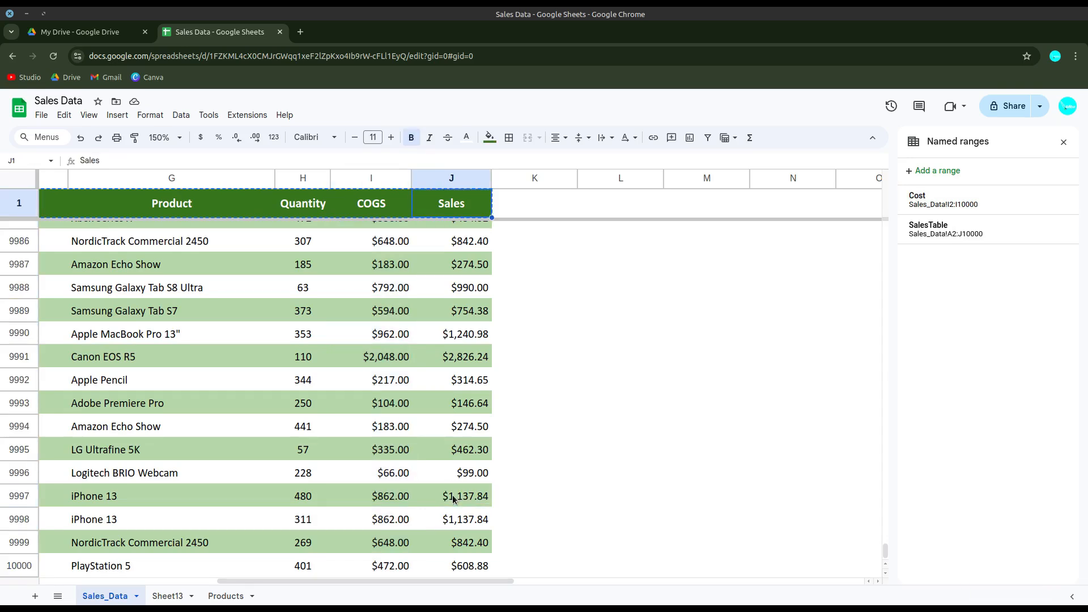
key("ctrl+Up")
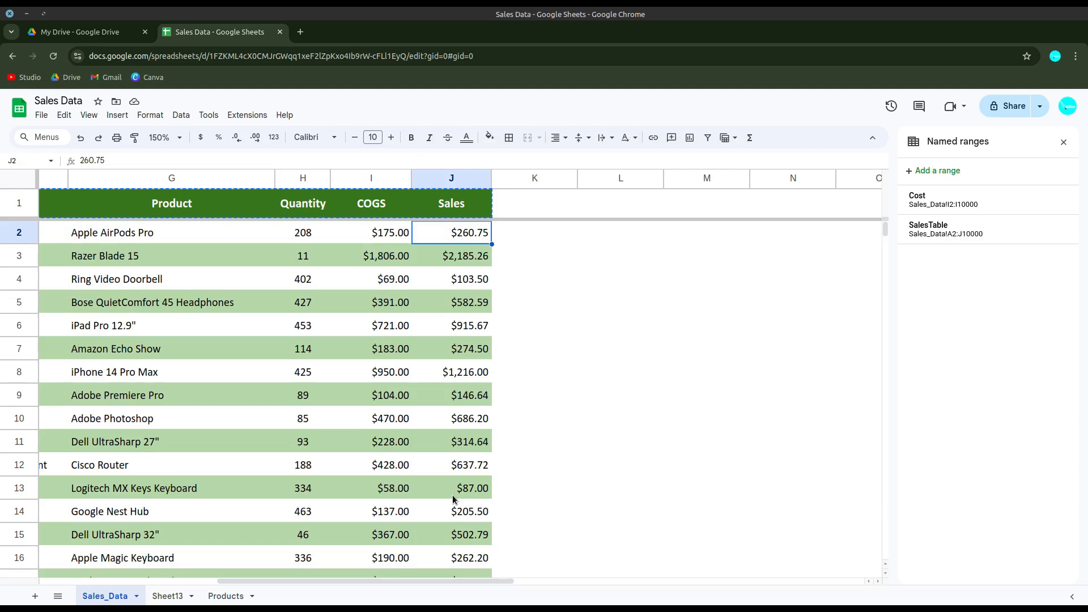
key("ctrl+shift+Down")
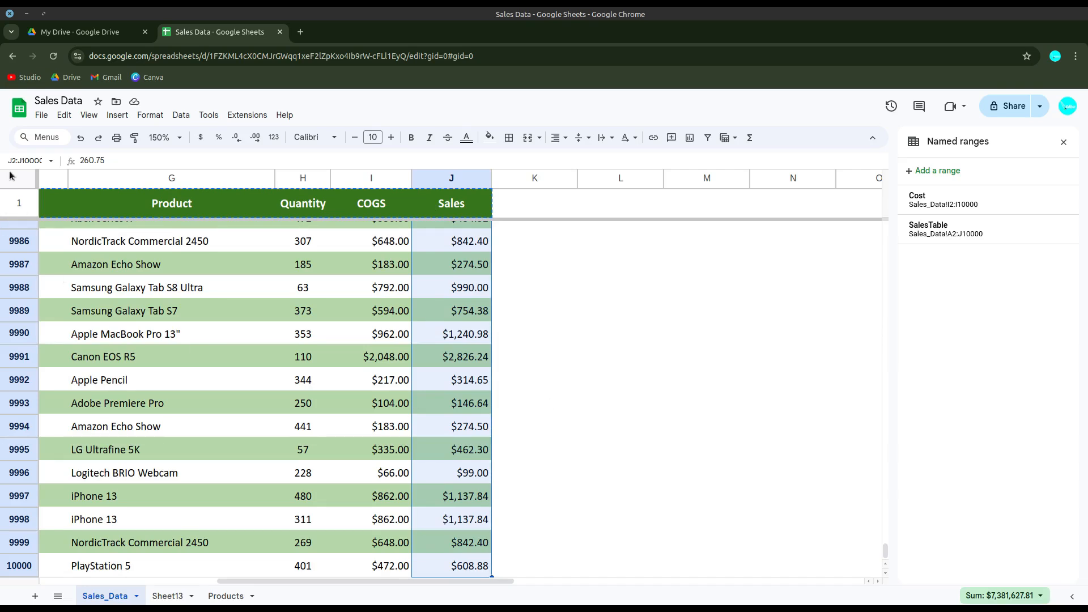
left_click(35, 156)
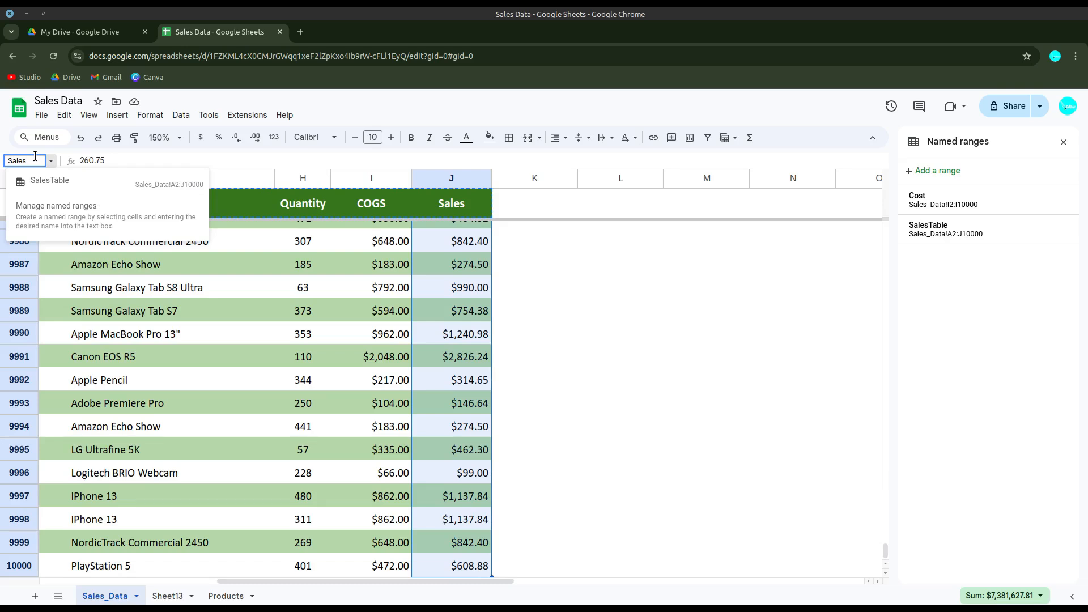
key("Return")
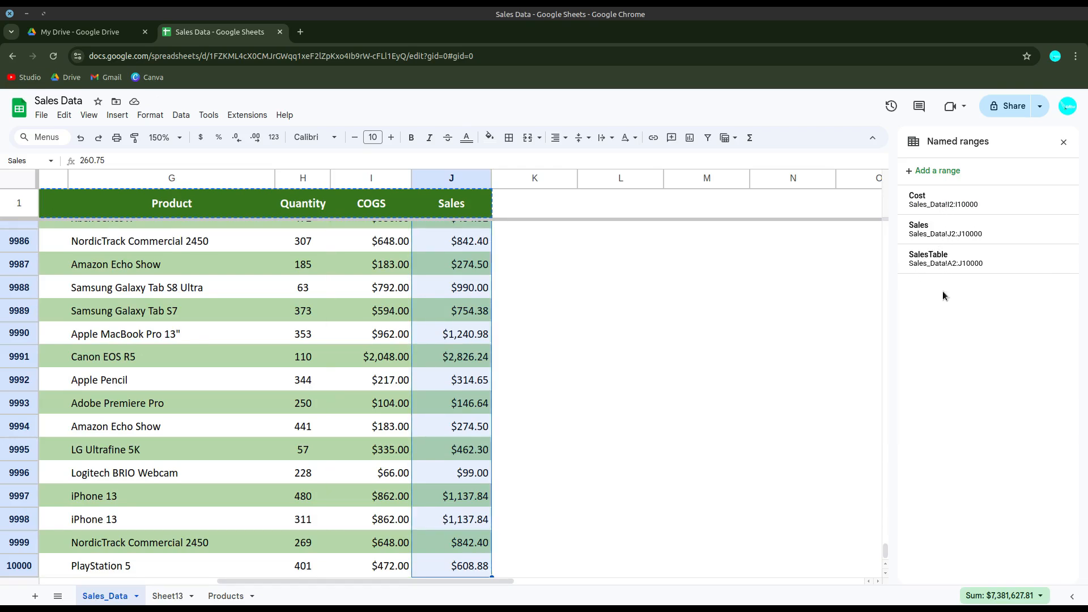
In the FILTER formula in A2 of Sheet13, replace the COGS condition's range reference with the named range Cost
left_click(168, 596)
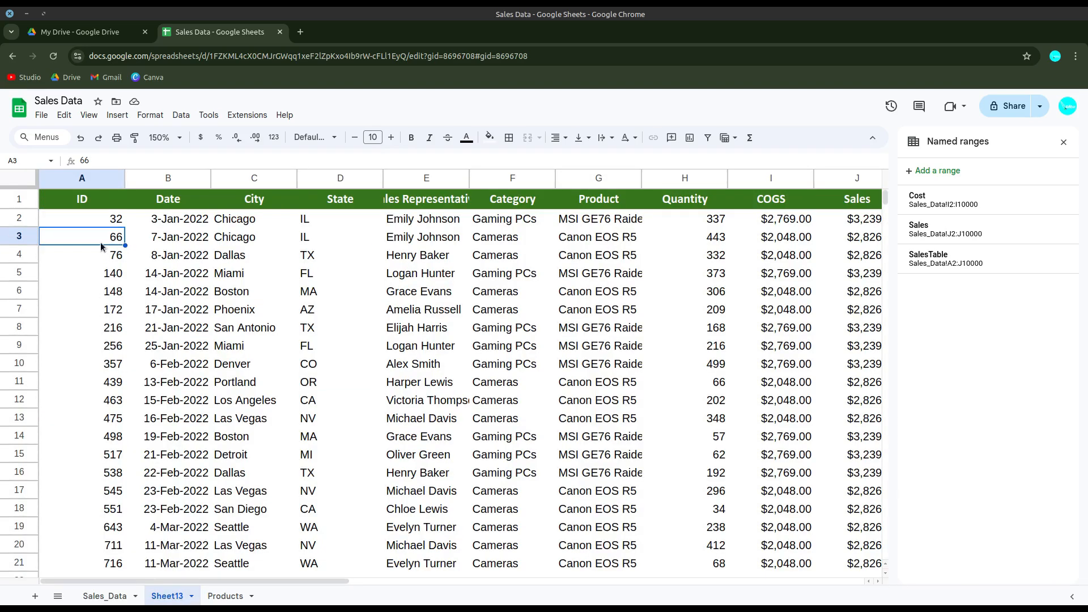
left_click(97, 225)
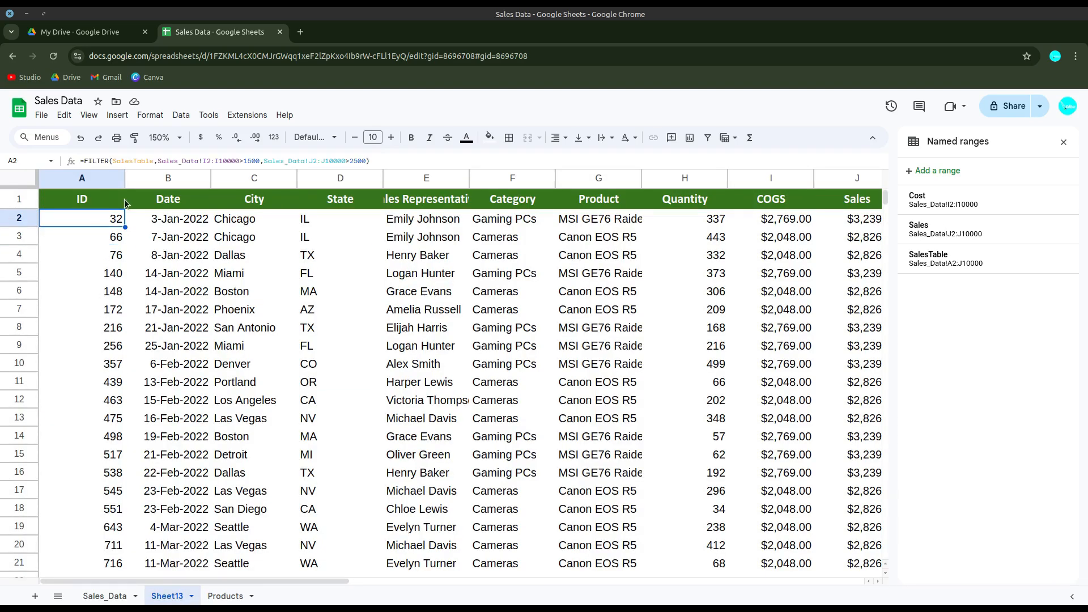
left_click(159, 162)
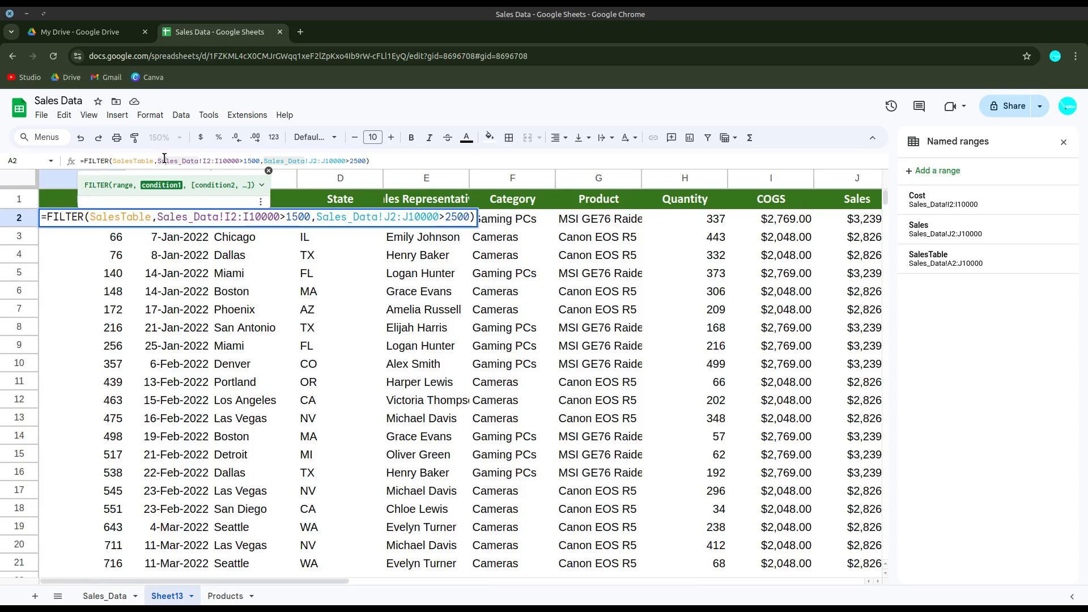
left_click_drag(159, 161, 236, 163)
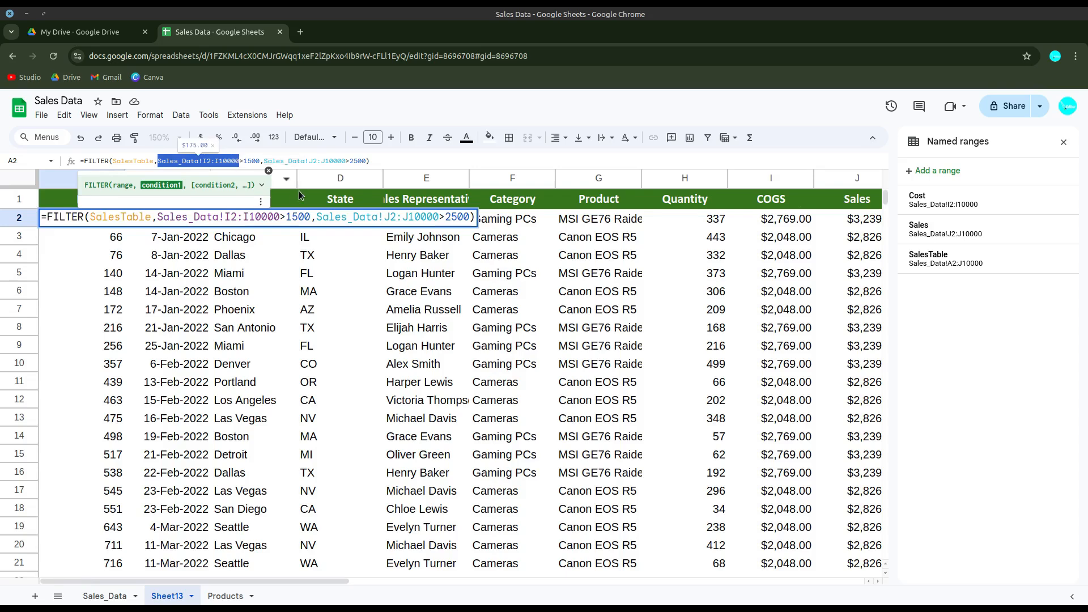
key("BackSpace")
type("Cost")
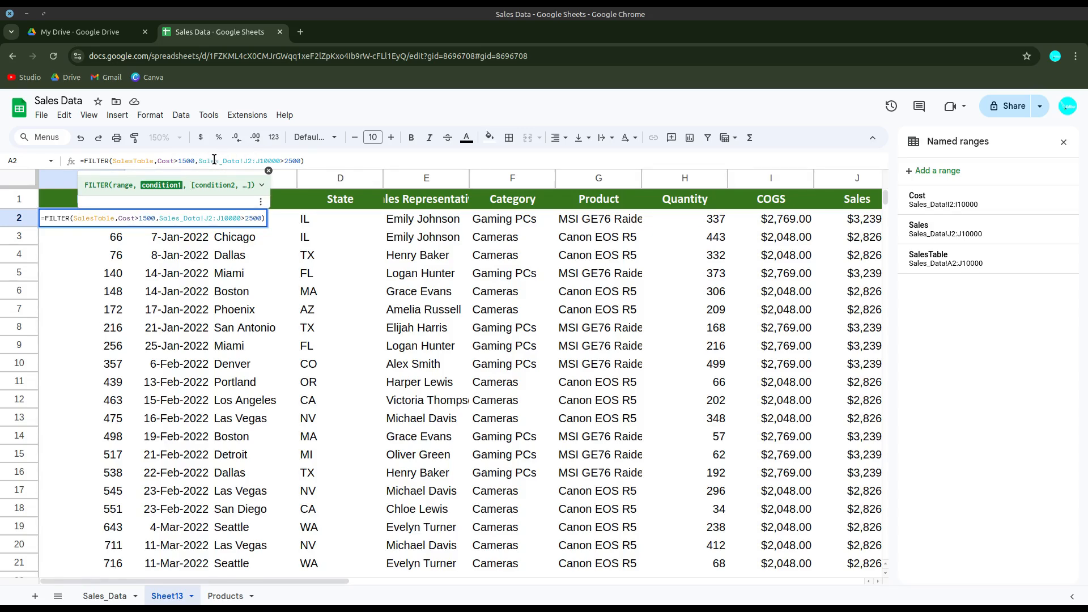
Replace the range reference of the >2500 condition with the named range Sales and commit the FILTER formula
left_click_drag(200, 161, 278, 159)
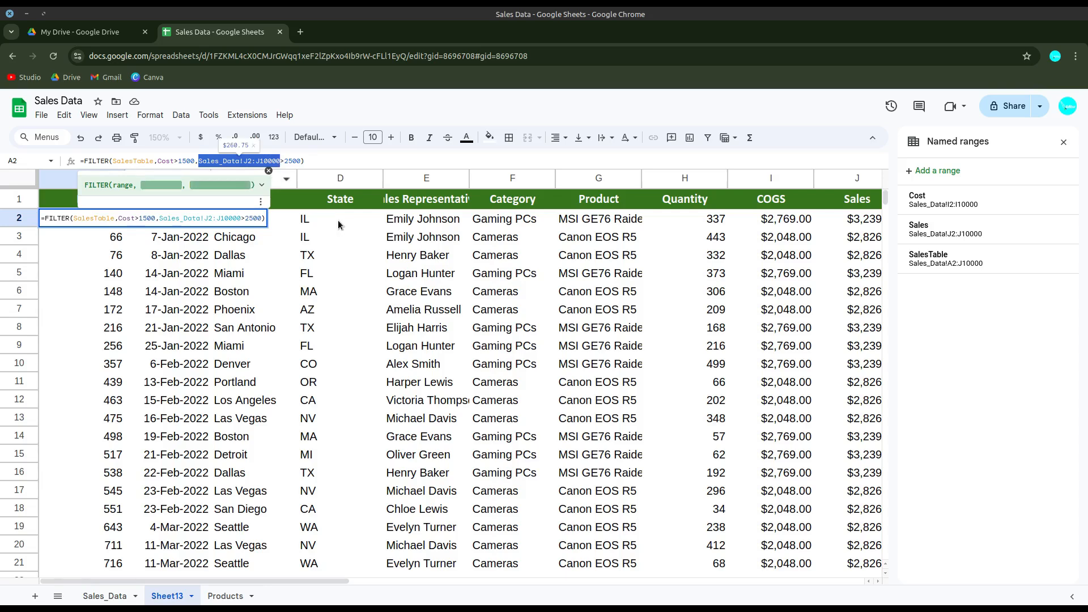
type("Sale")
key("Tab")
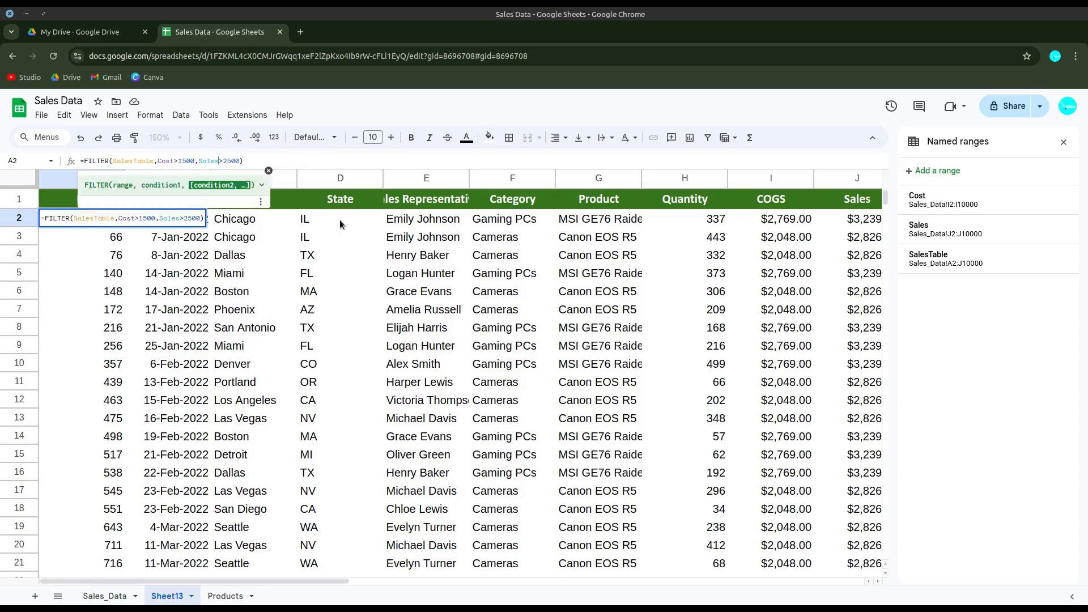
key("Return")
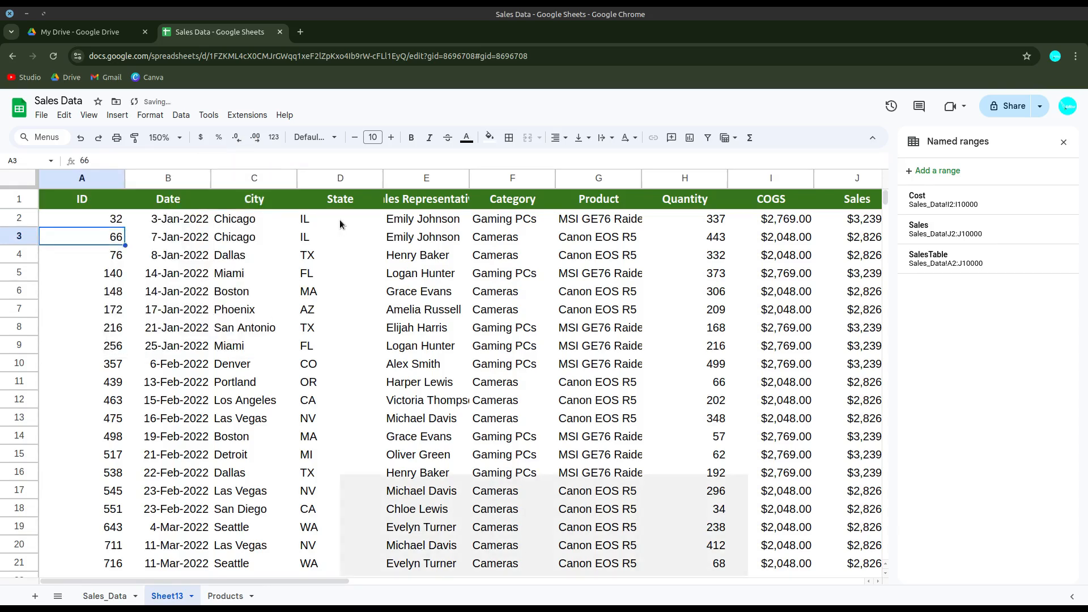
key("Up")
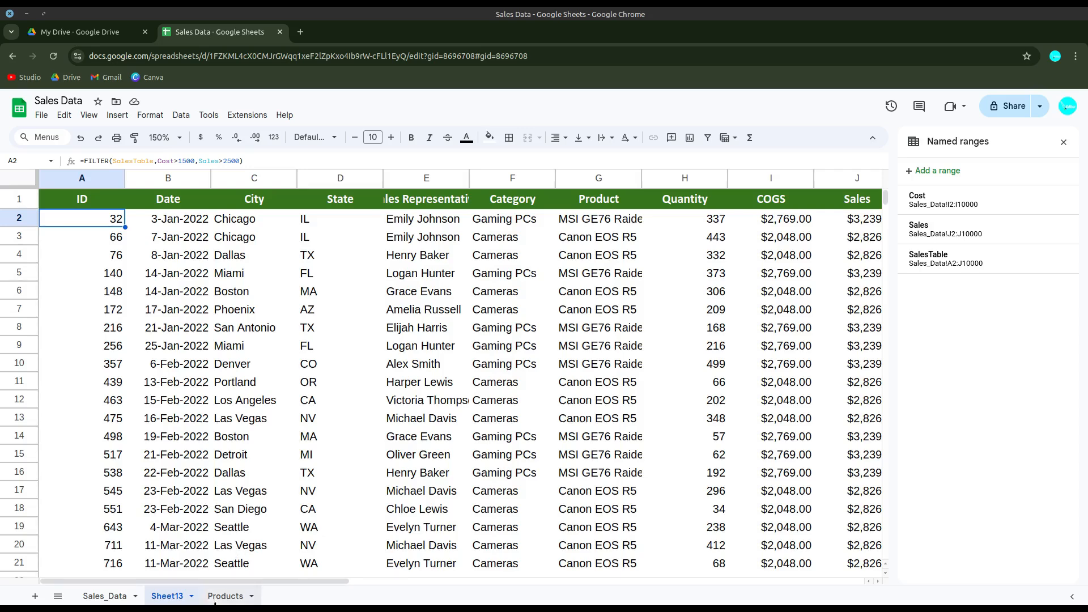
Add the column header Profit Margin in C1 of the Products sheet
left_click(224, 597)
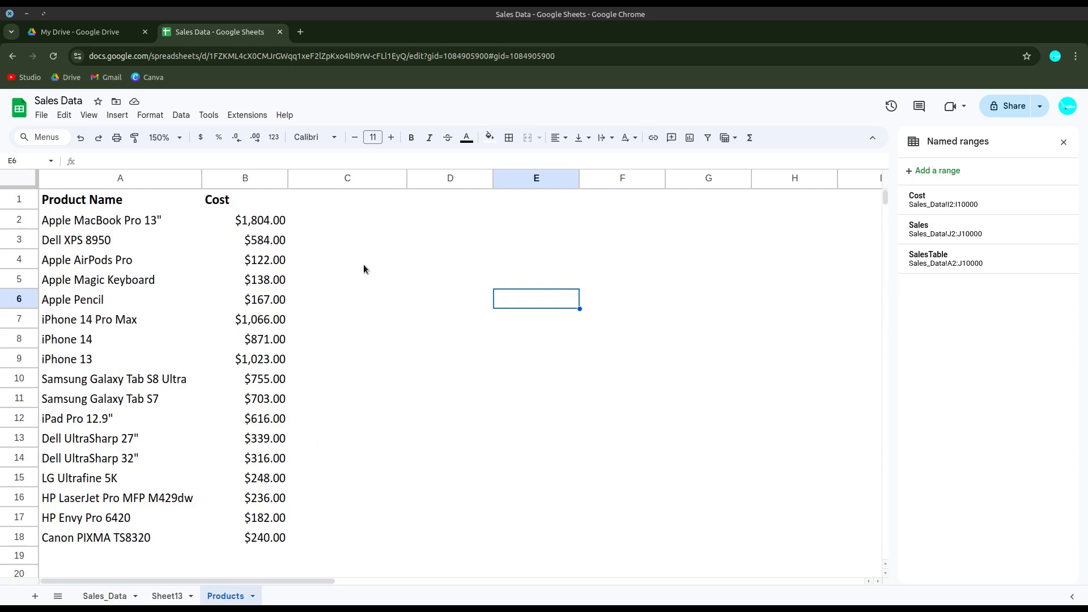
left_click(335, 196)
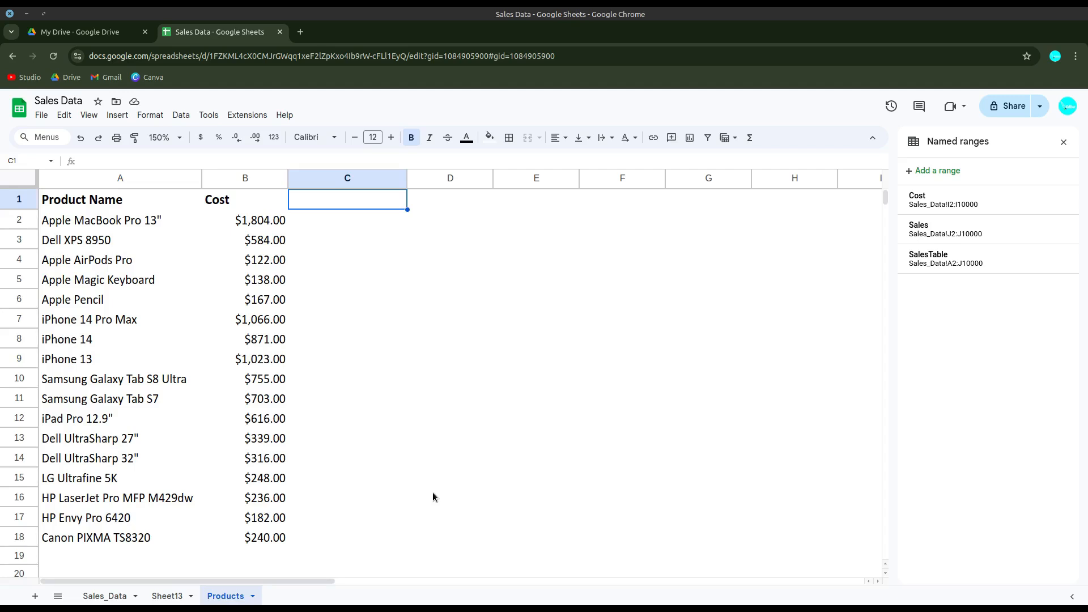
type("Prof")
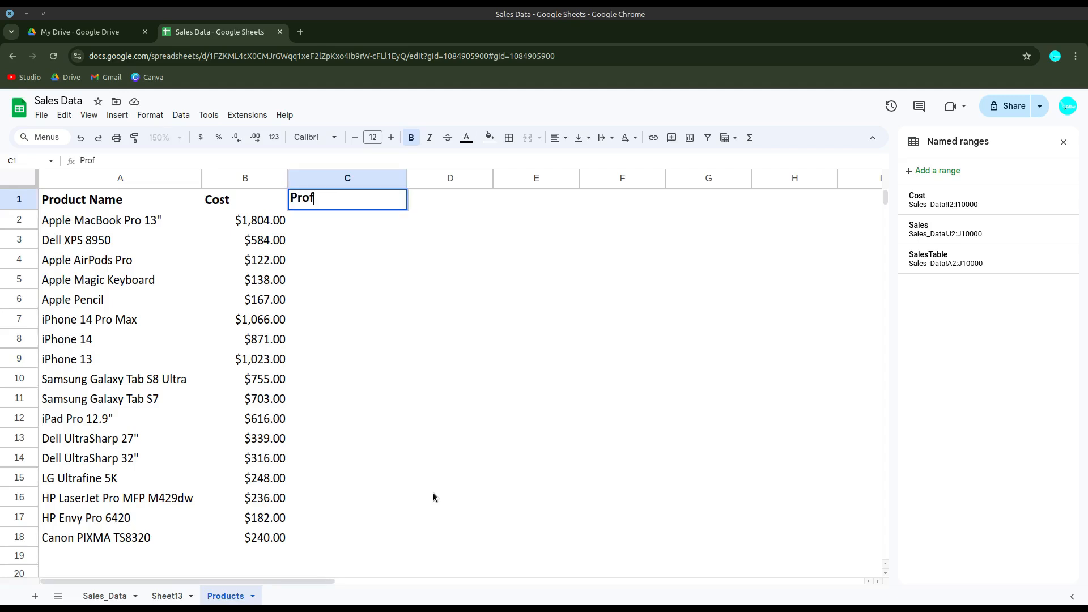
type("it Margin")
key("Return")
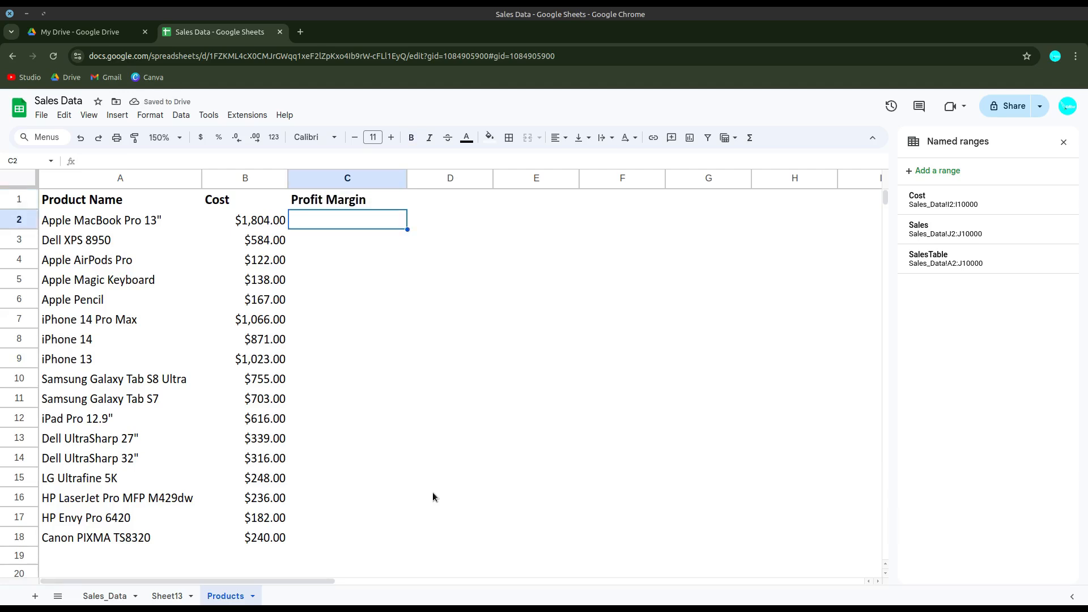
Enter the formula =B2*1.4 in C2 and fill it down through C18
type("=")
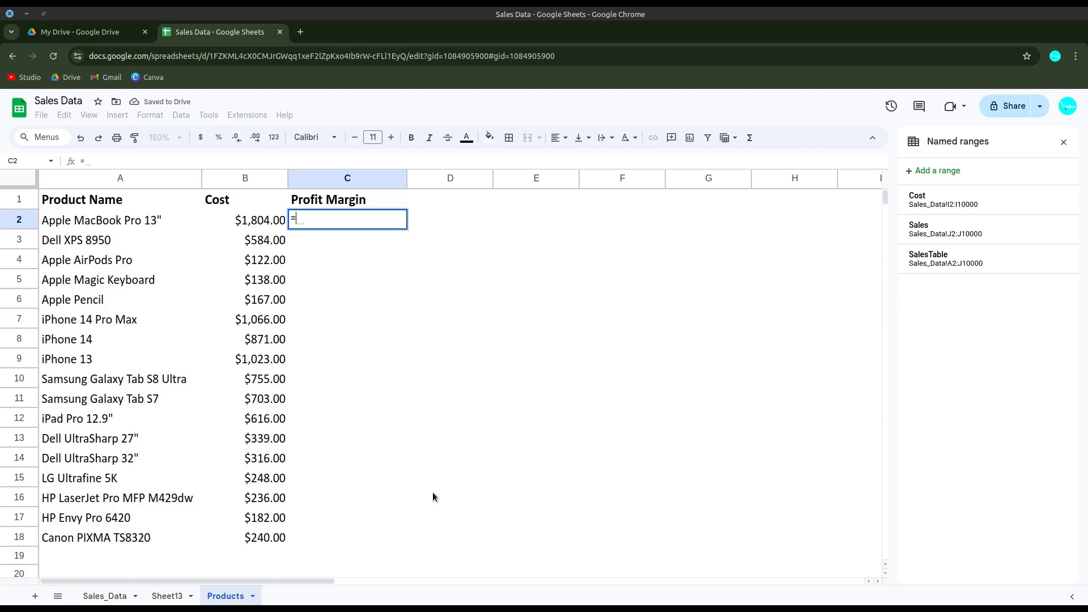
left_click(278, 226)
type("*")
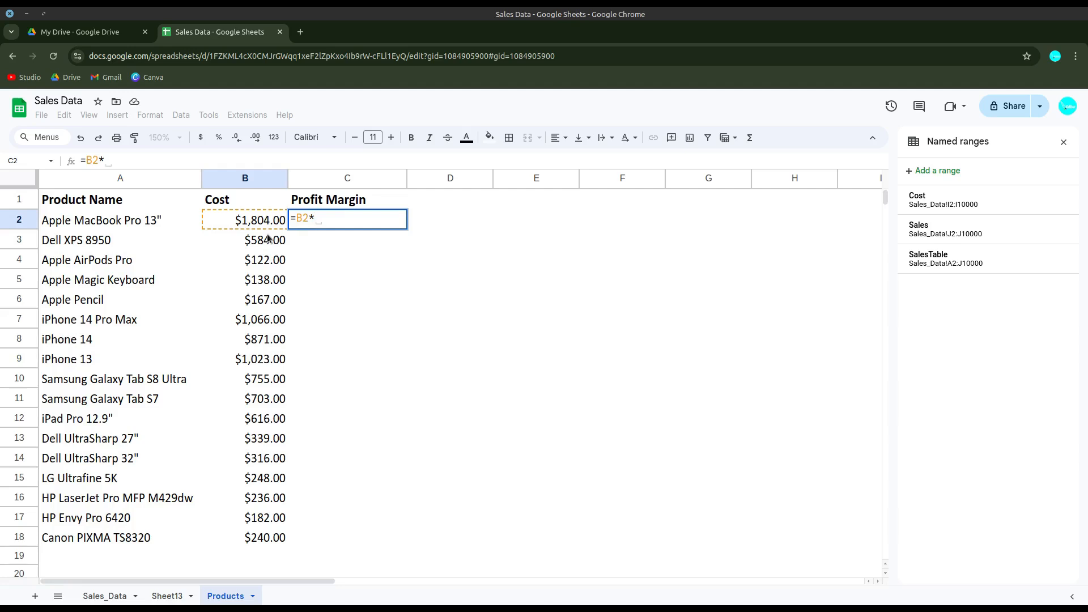
type("1")
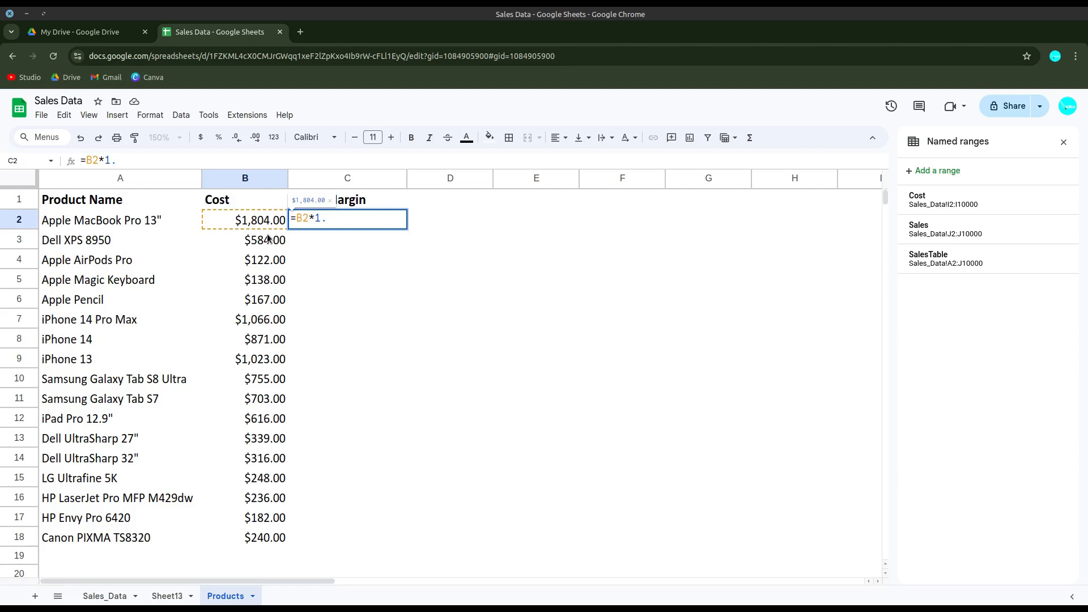
type(".4")
key("Return")
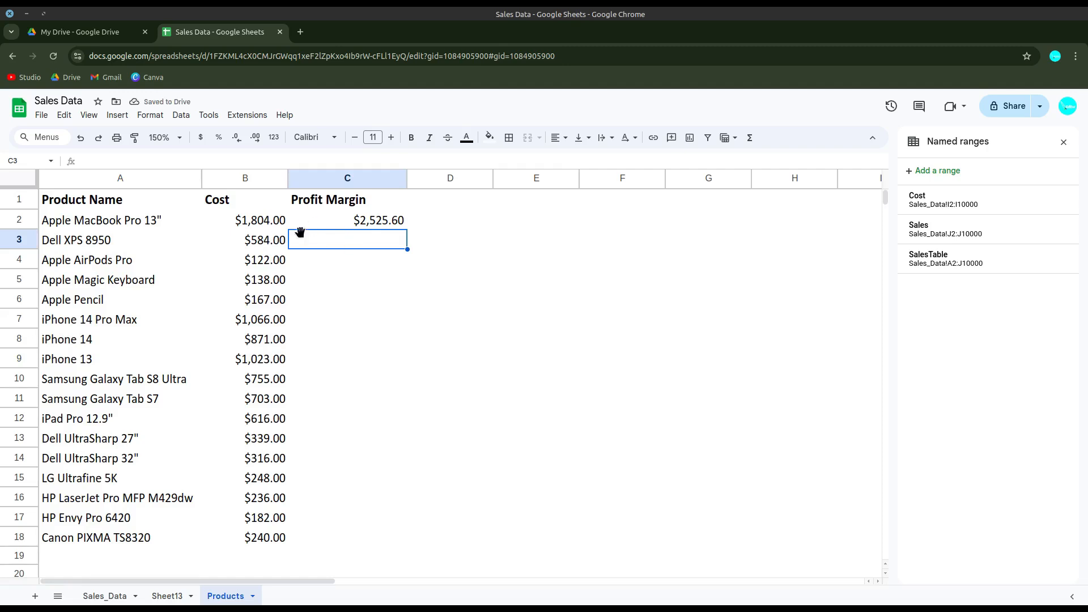
left_click(363, 221)
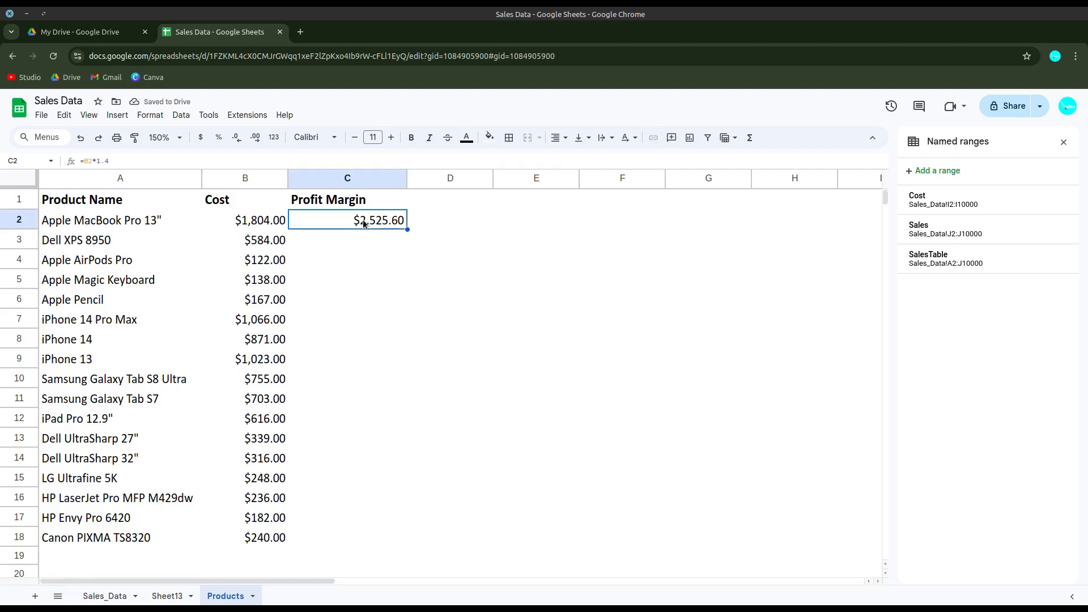
left_click_drag(408, 230, 381, 538)
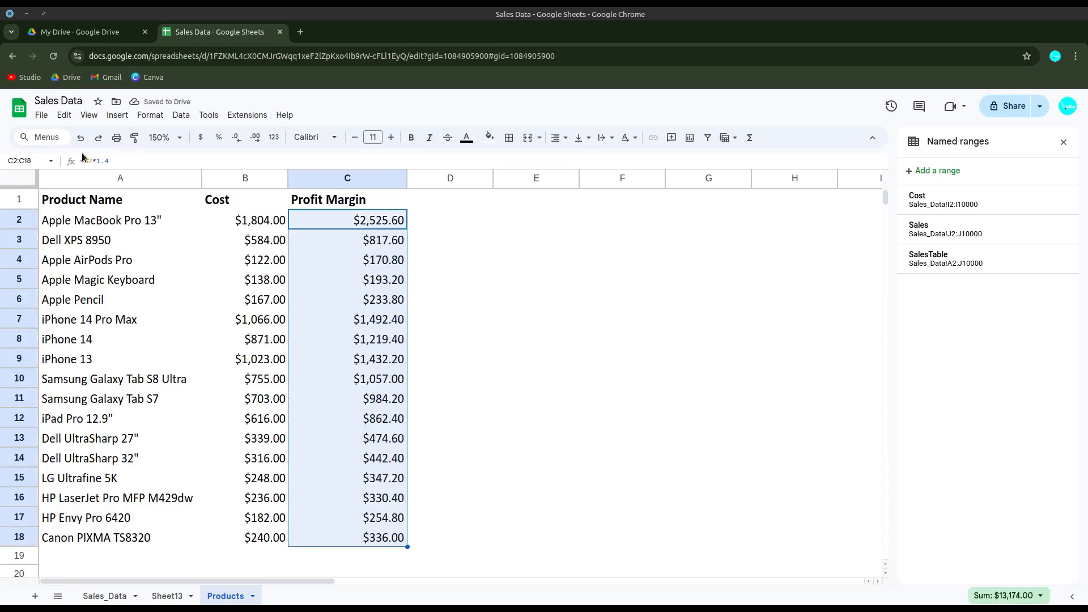
Inspect the filled formulas in the Profit Margin column cell by cell to compare their references and multiplier
left_click(368, 248)
left_click(373, 267)
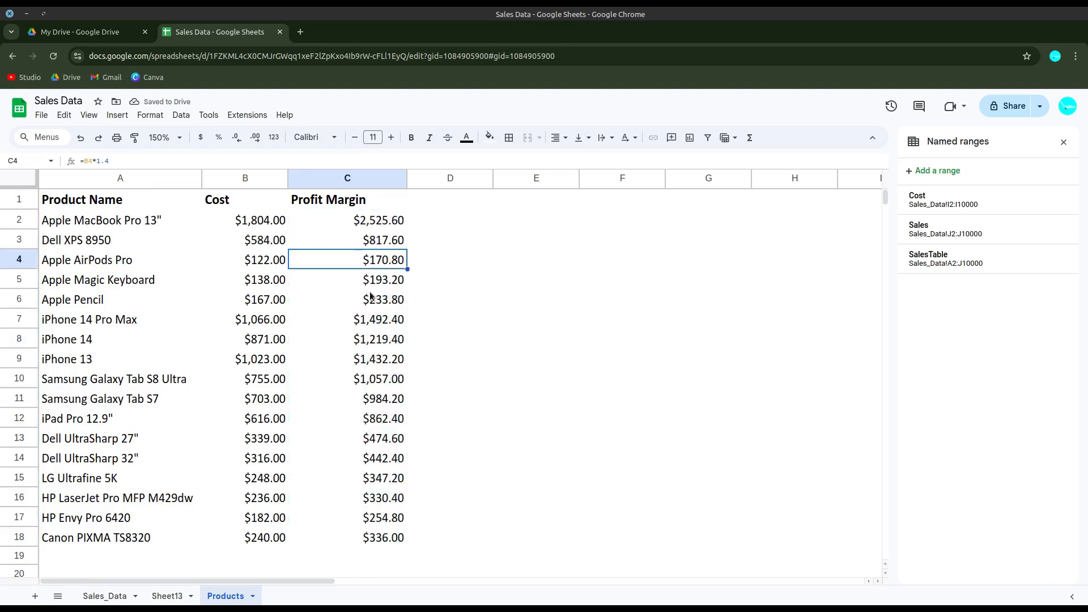
left_click(371, 298)
left_click(373, 284)
left_click(370, 306)
left_click(371, 320)
left_click(372, 359)
left_click(372, 379)
left_click(373, 401)
left_click(372, 420)
left_click(370, 440)
left_click(369, 460)
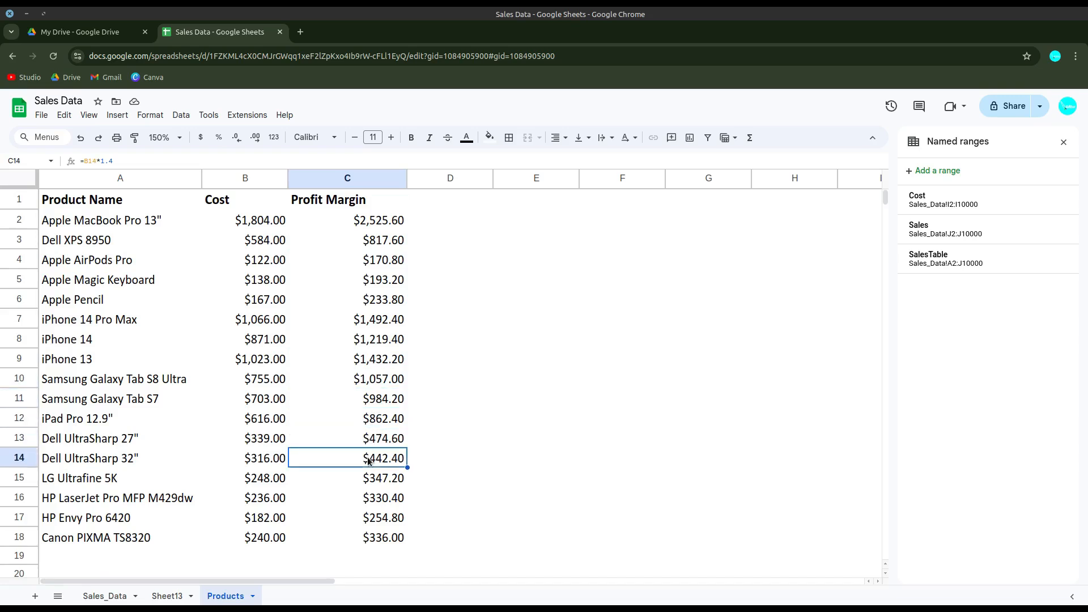
left_click(371, 481)
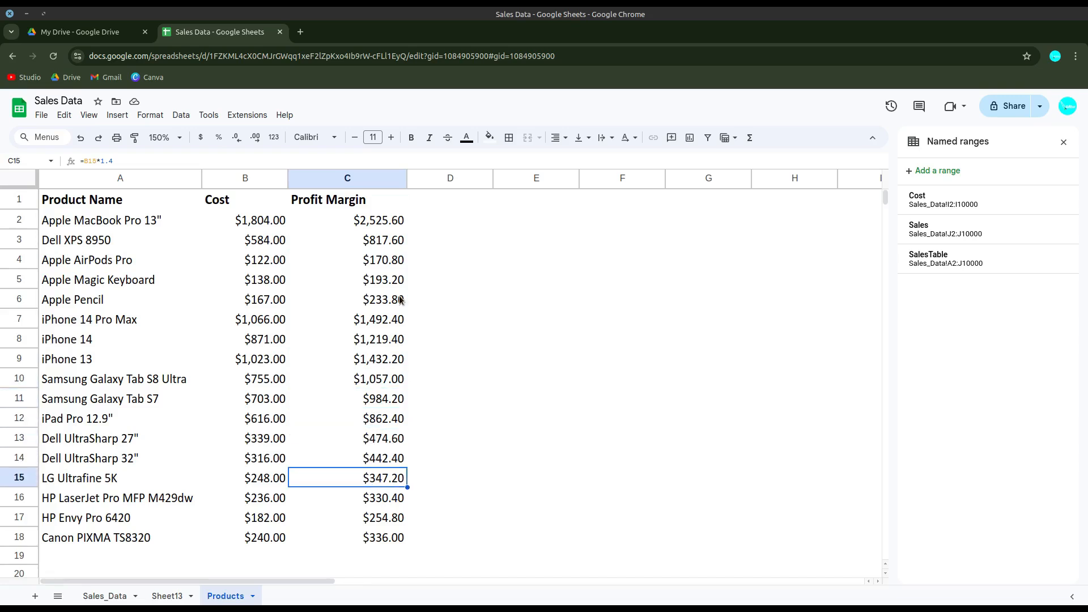
left_click(390, 225)
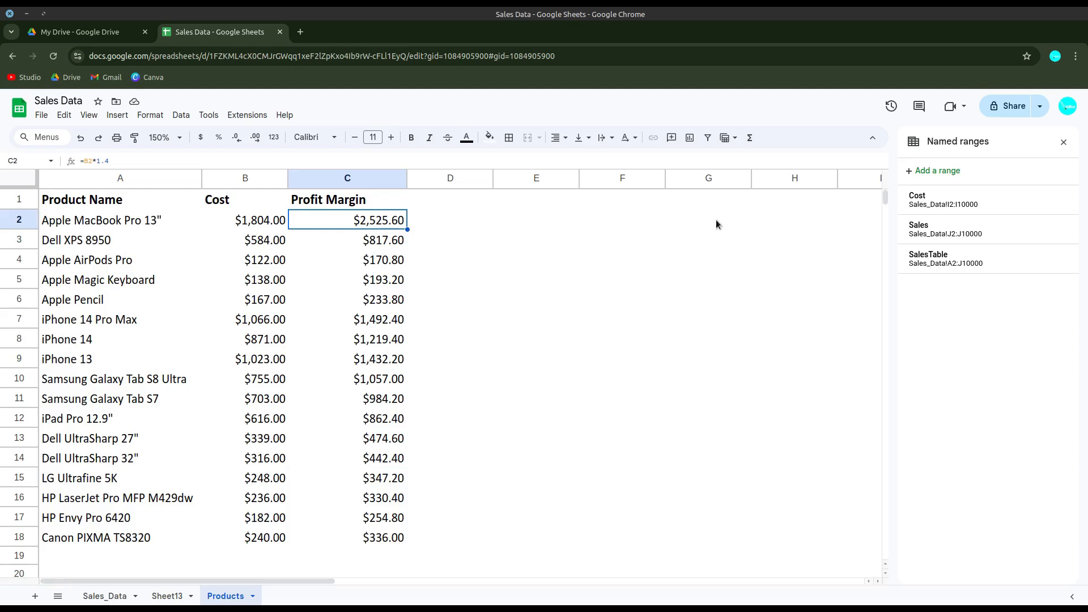
Enter the label Profit Margin in G1 and the multiplier 1.4 in H1
left_click(704, 203)
type("Profit Maegin")
key("BackSpace")
key("BackSpace")
key("BackSpace")
key("BackSpace")
type("rgin")
key("Tab")
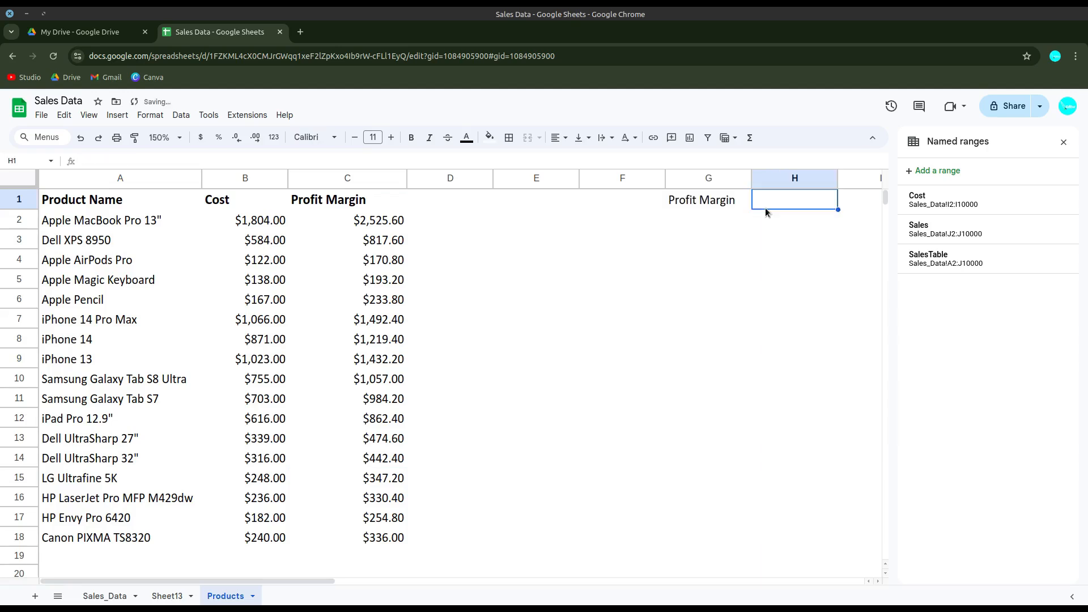
type("1.4")
key("Return")
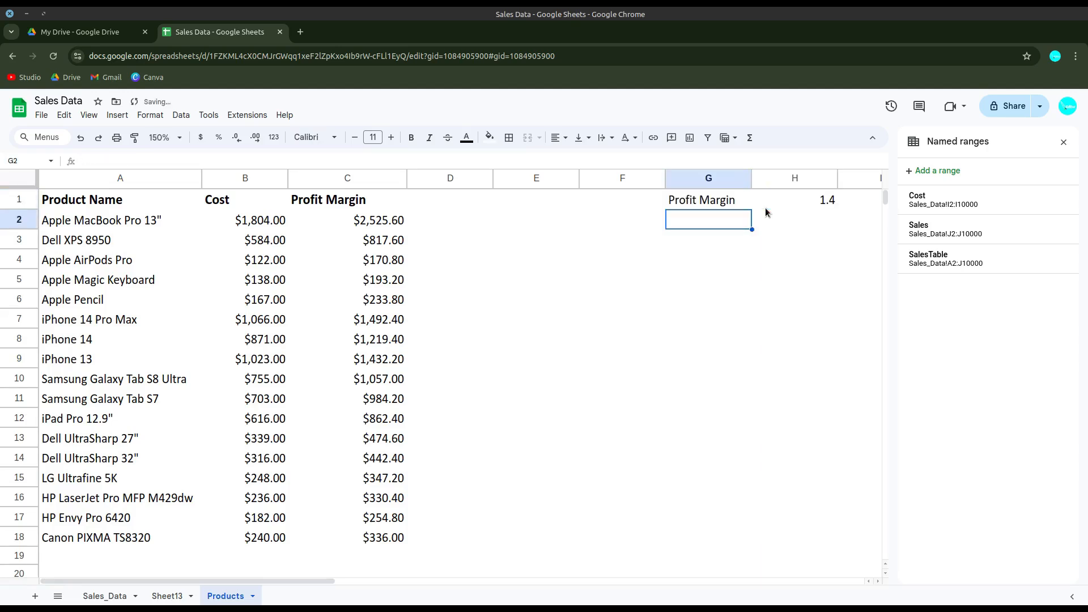
Change the formula in C2 to =B2*H1 and fill it down through C18
left_click(389, 222)
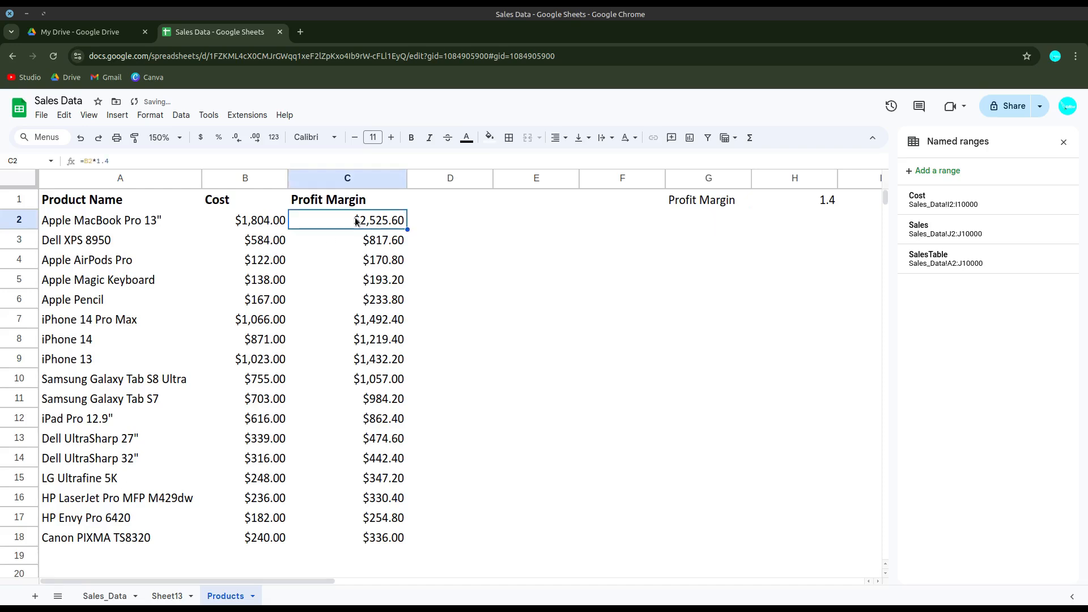
left_click(95, 163)
key("Delete")
key("Delete")
key("Delete")
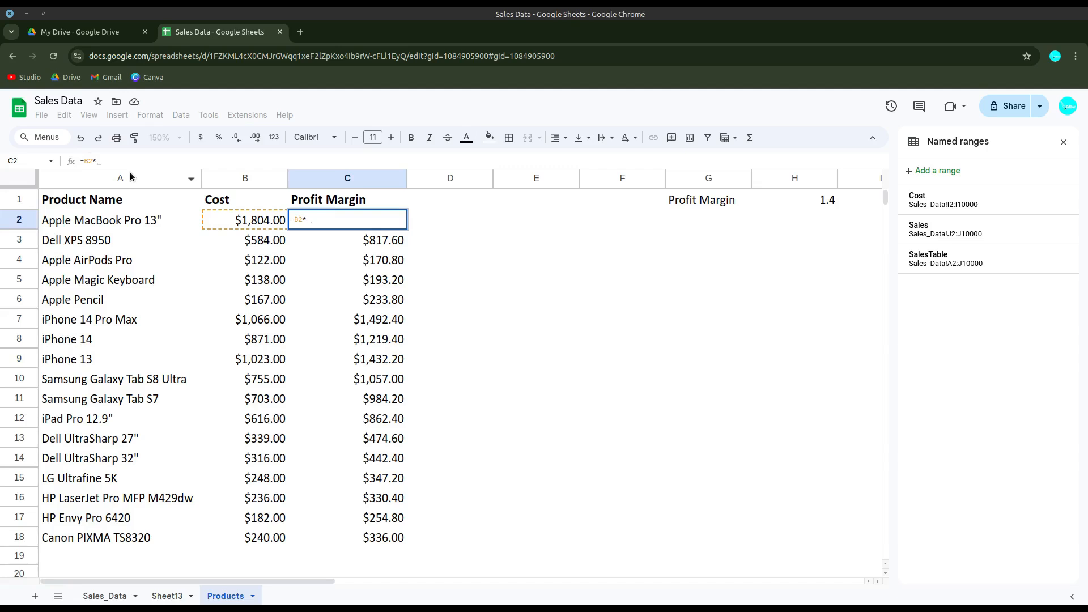
left_click(777, 206)
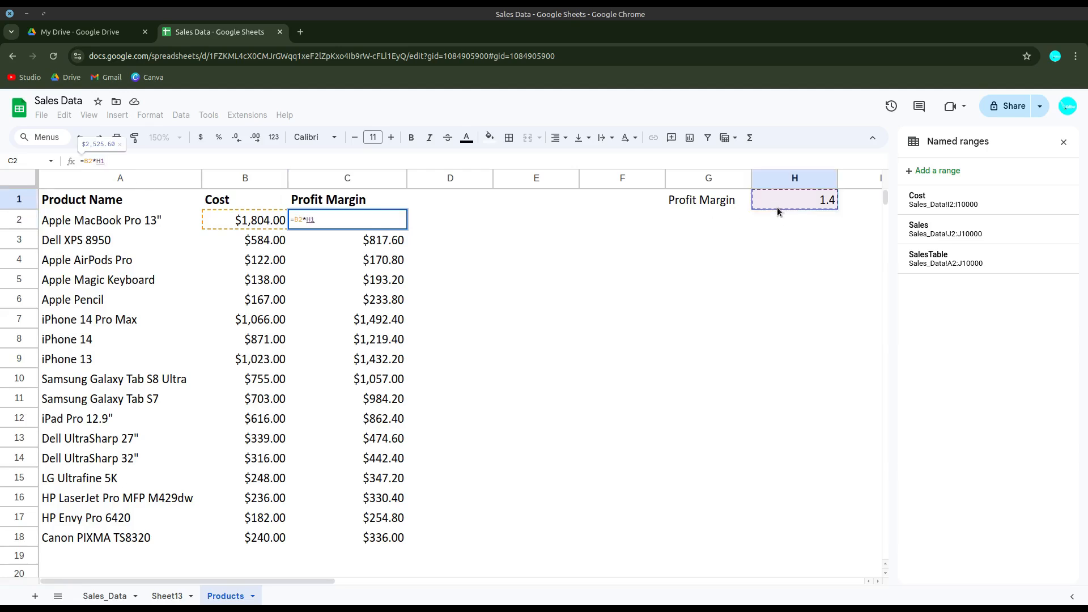
key("Return")
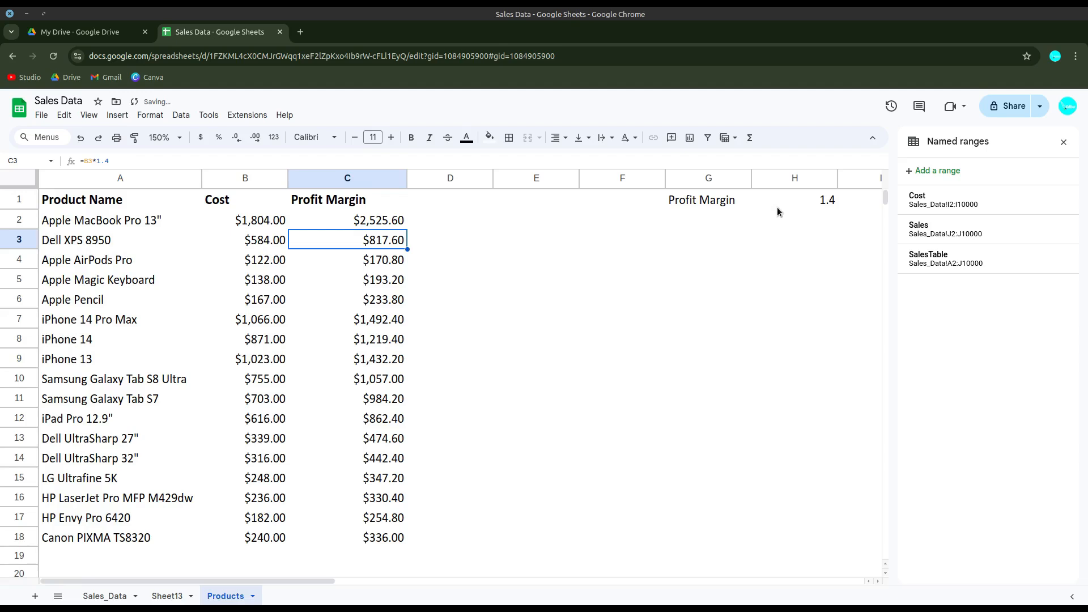
left_click(357, 222)
left_click_drag(406, 229, 418, 541)
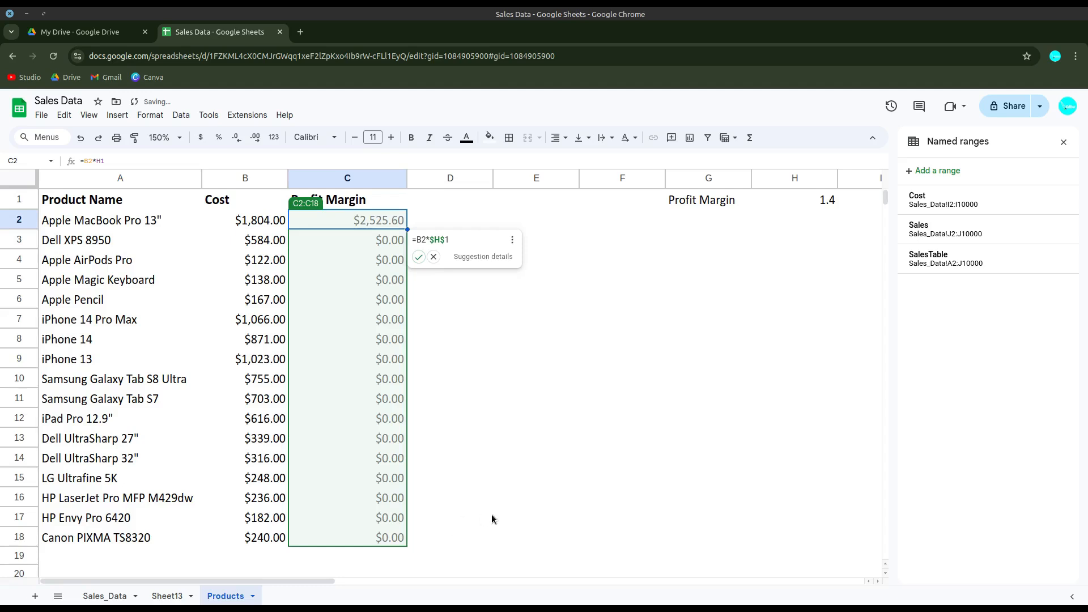
Dismiss the suggested formula correction and compare the cell references used in the C2 and C3 formulas
left_click(529, 518)
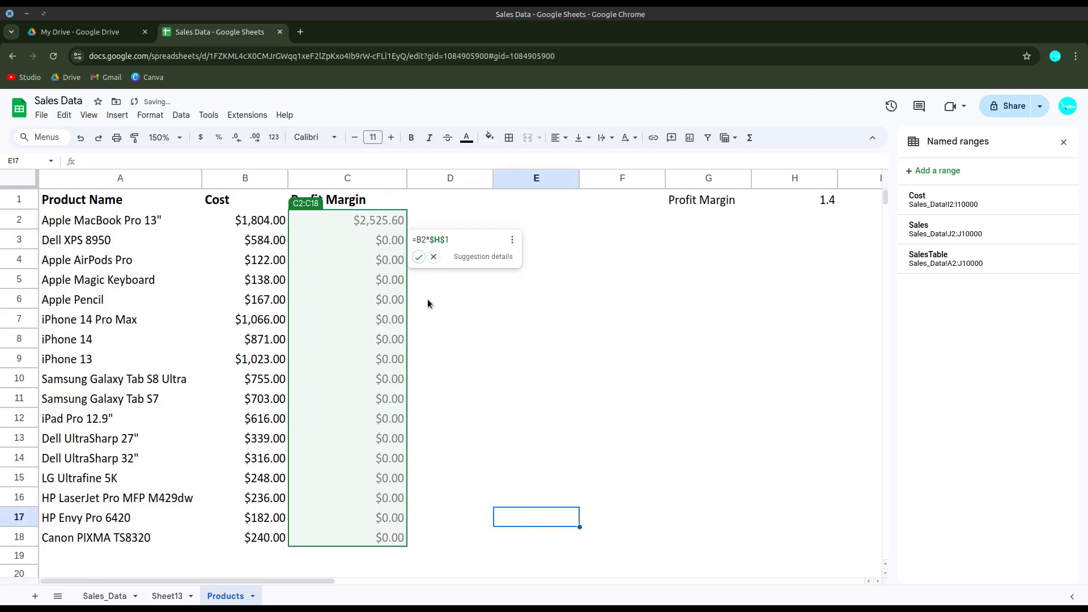
left_click(433, 258)
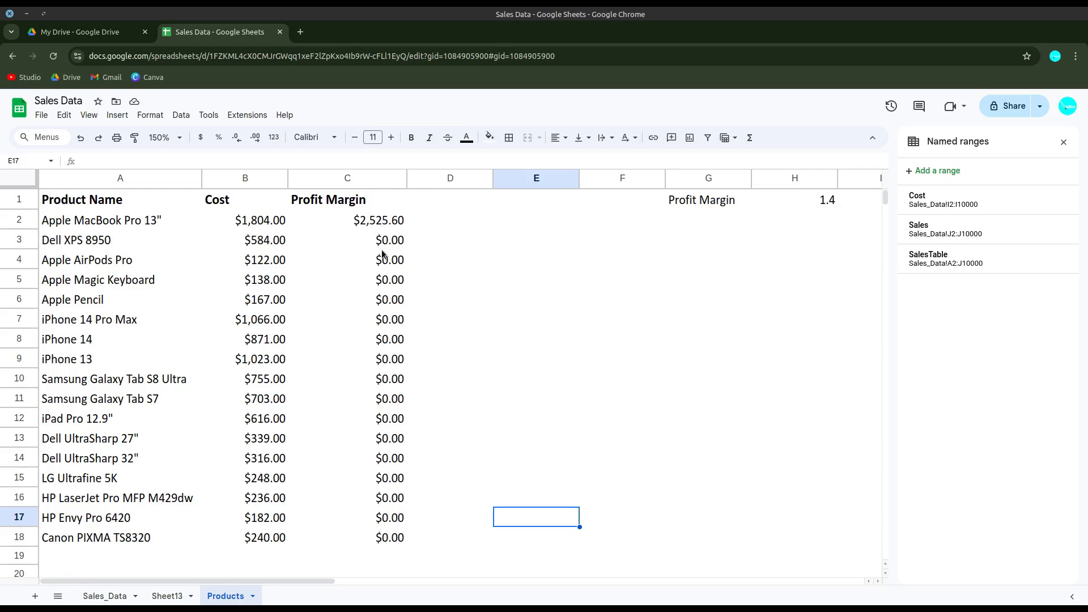
left_click(386, 227)
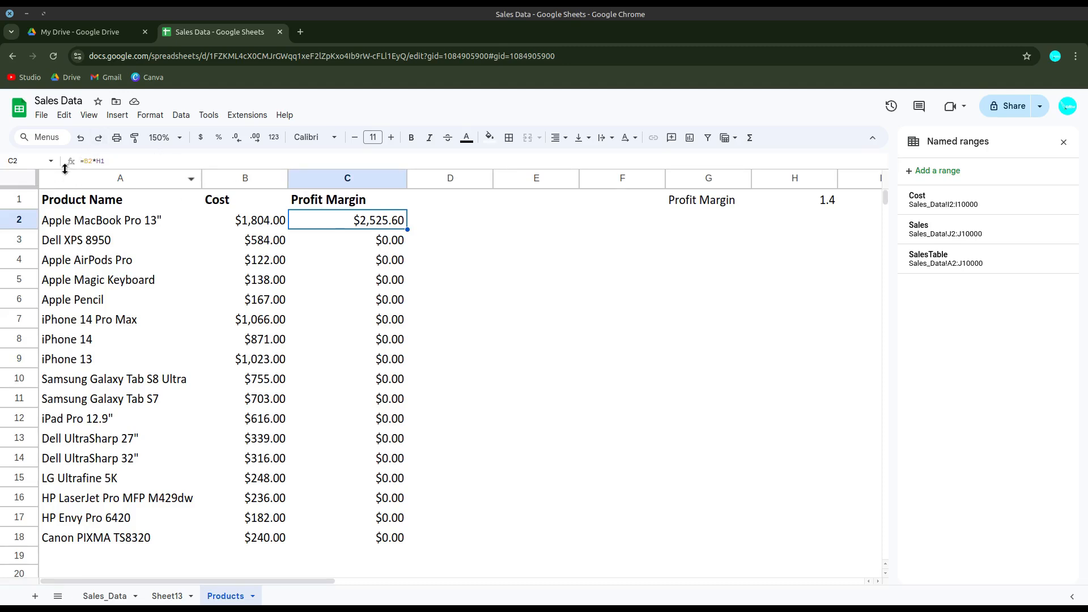
double_click(325, 220)
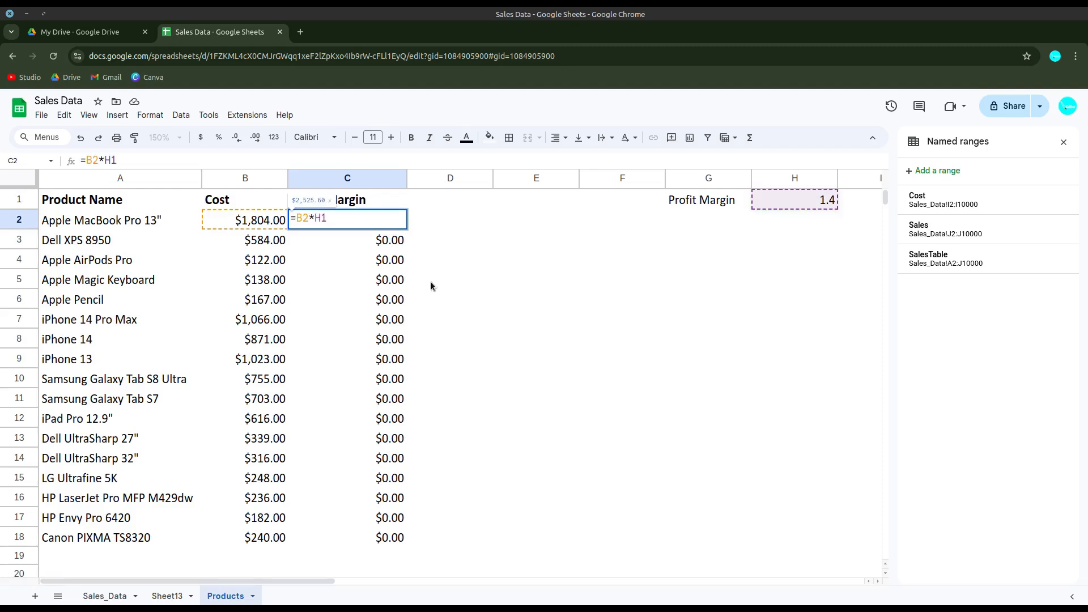
key("Escape")
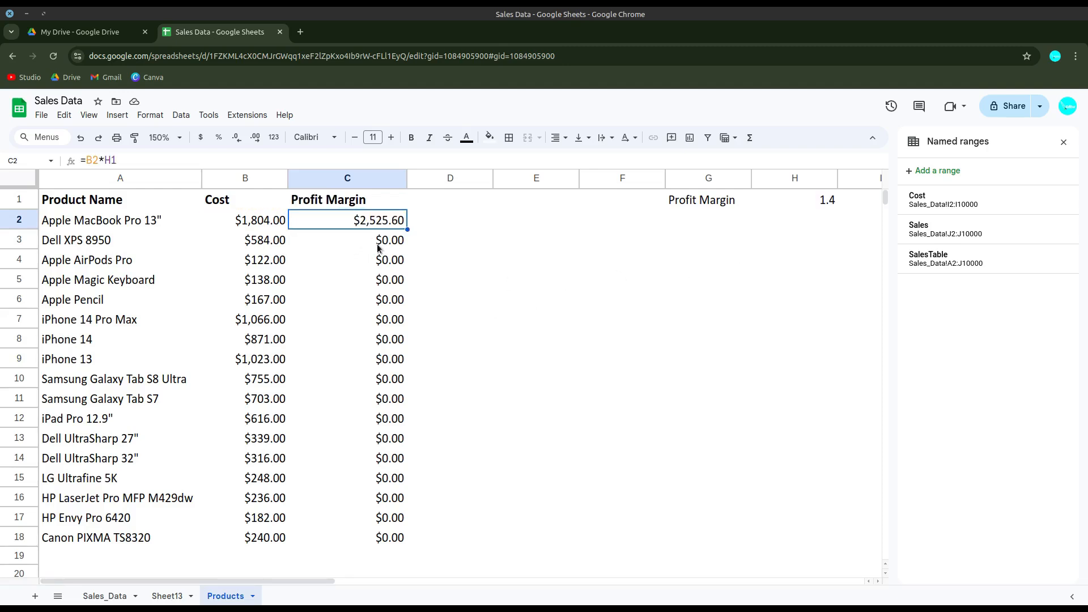
double_click(300, 243)
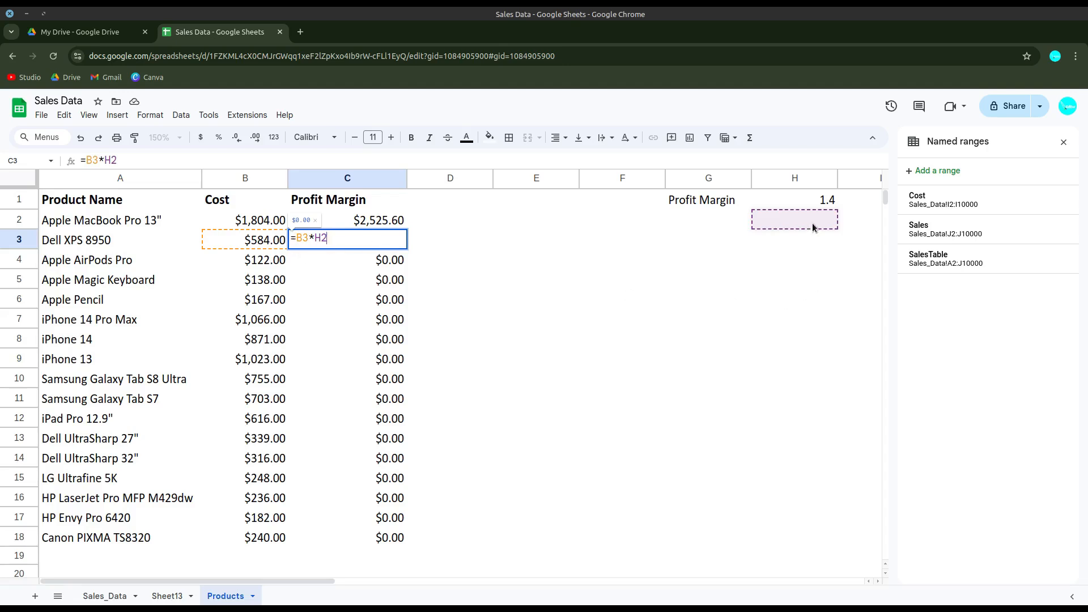
key("Escape")
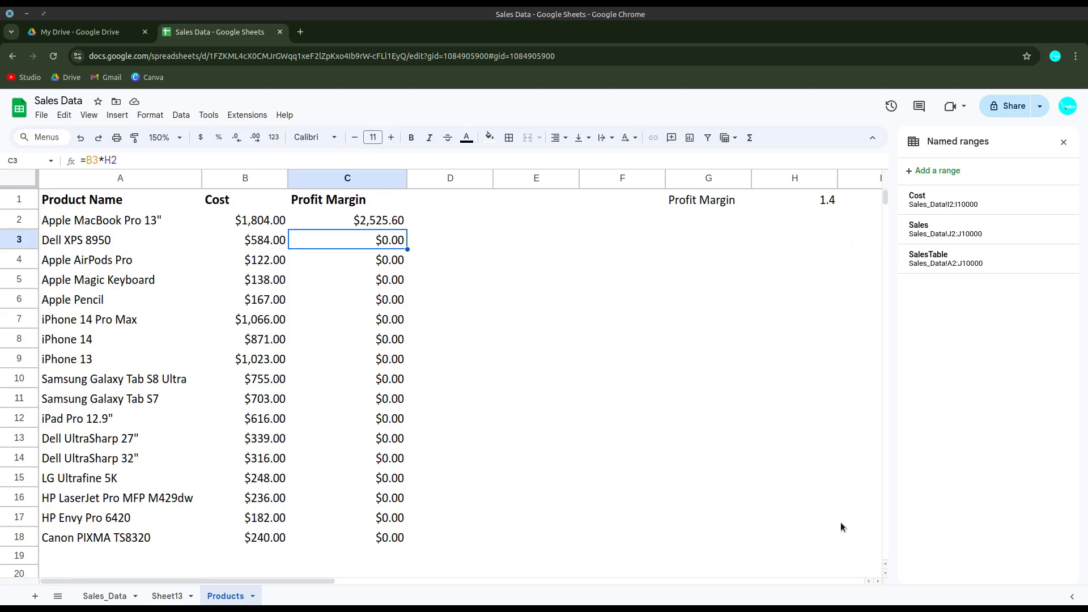
Make the multiplier reference in C2 absolute as =B2*$H$1 and copy the formula to C3:C18
left_click(395, 226)
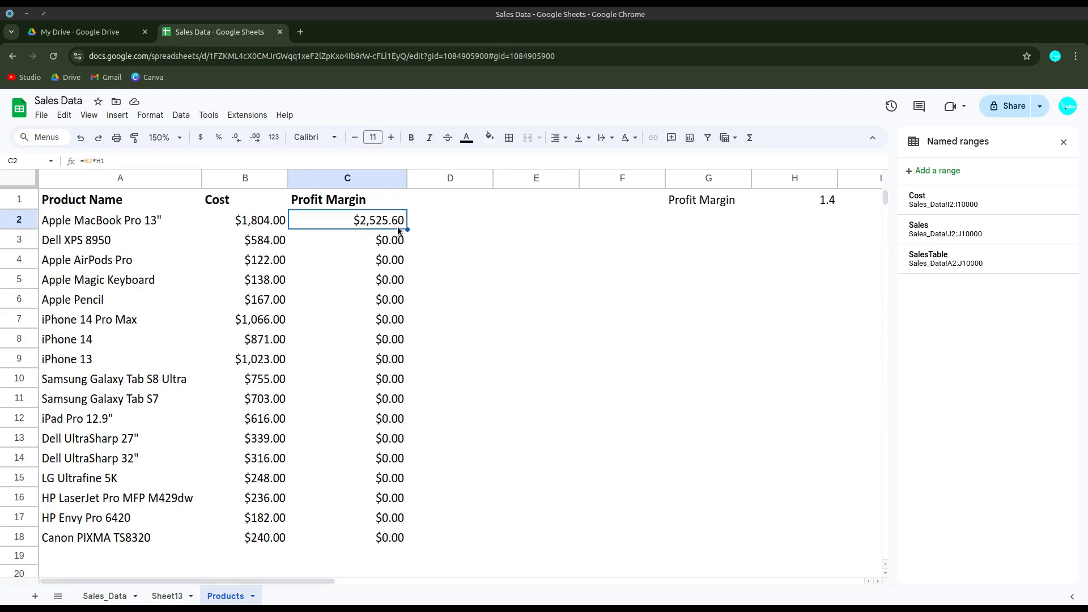
left_click(96, 162)
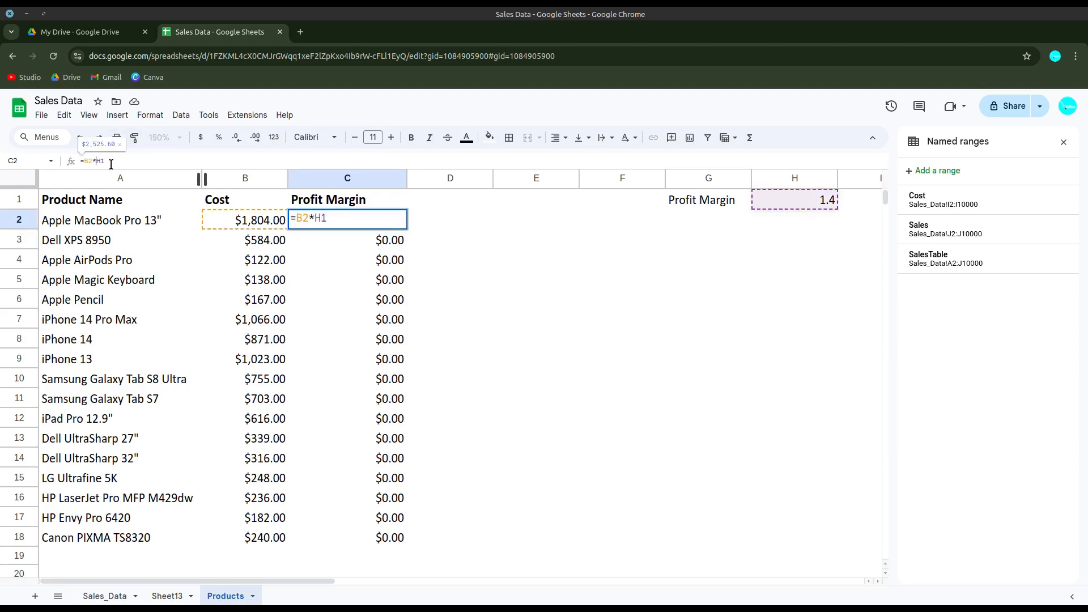
key("F4")
key("Return")
key("Up")
key("ctrl+c")
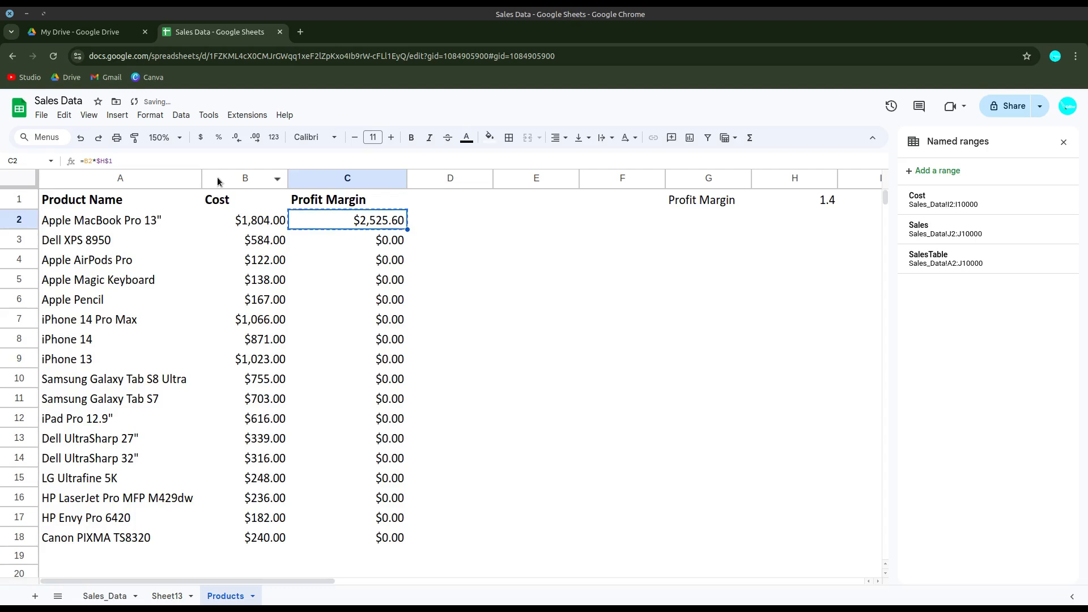
key("Down")
key("ctrl+shift+Down")
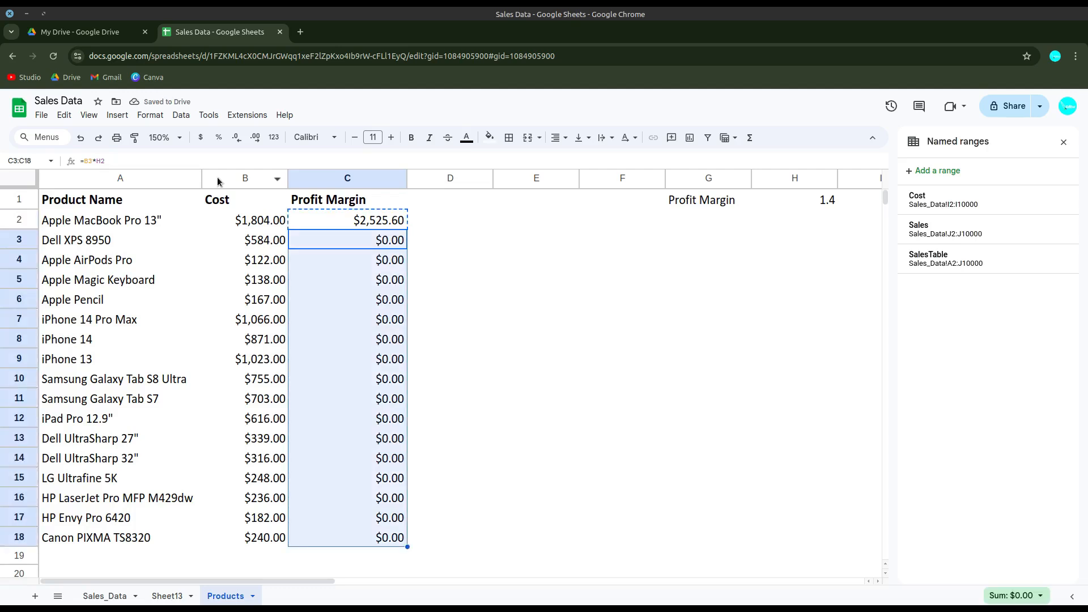
key("ctrl+v")
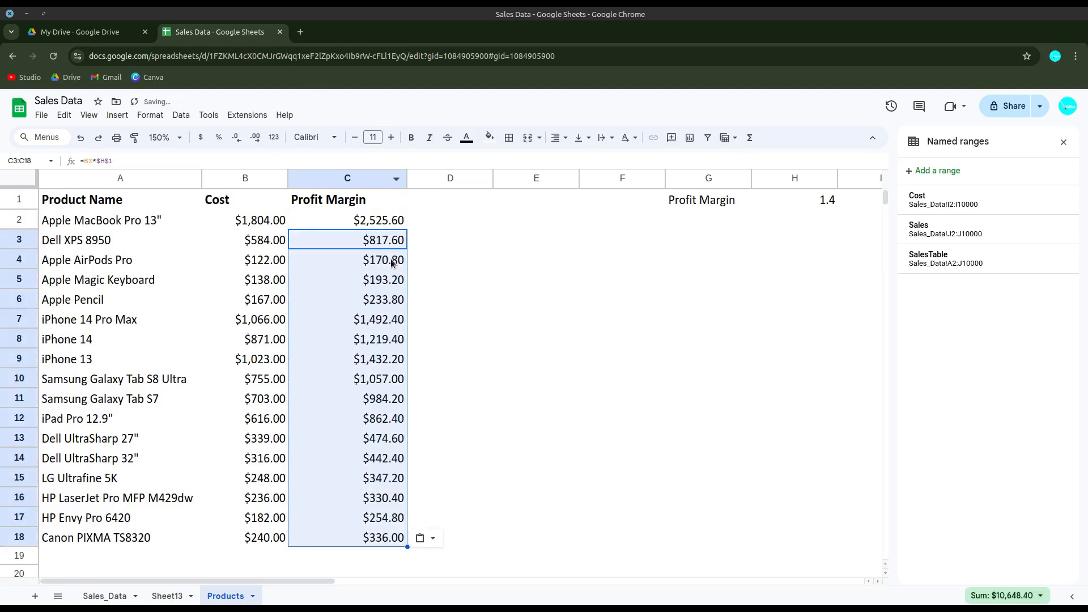
Examine the copied Profit Margin formulas from C3 down to C12 for their cost and multiplier references
left_click(378, 237)
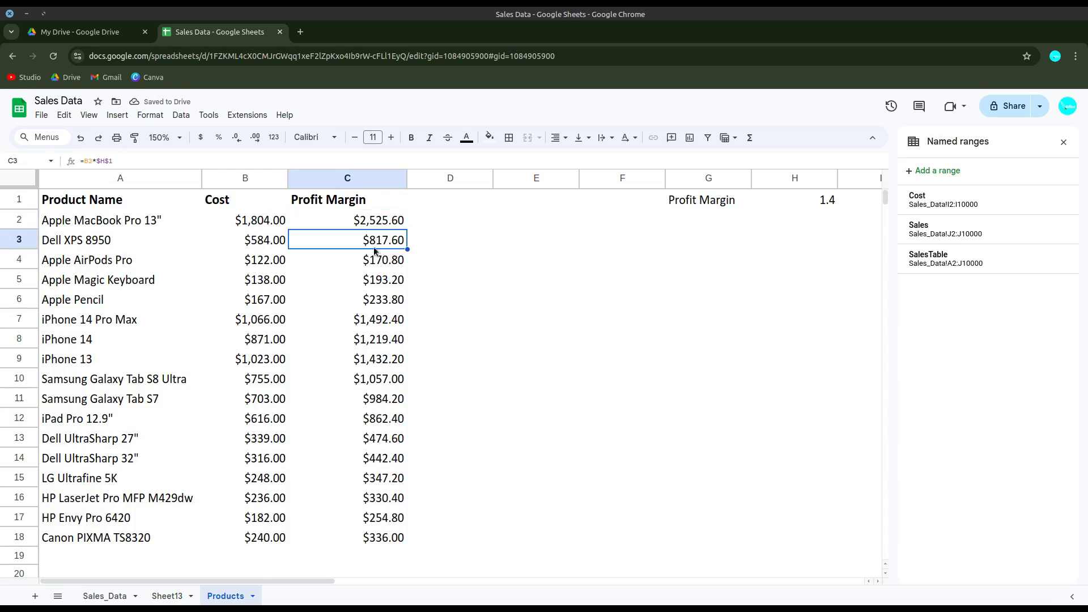
left_click(374, 262)
left_click(365, 283)
left_click(364, 305)
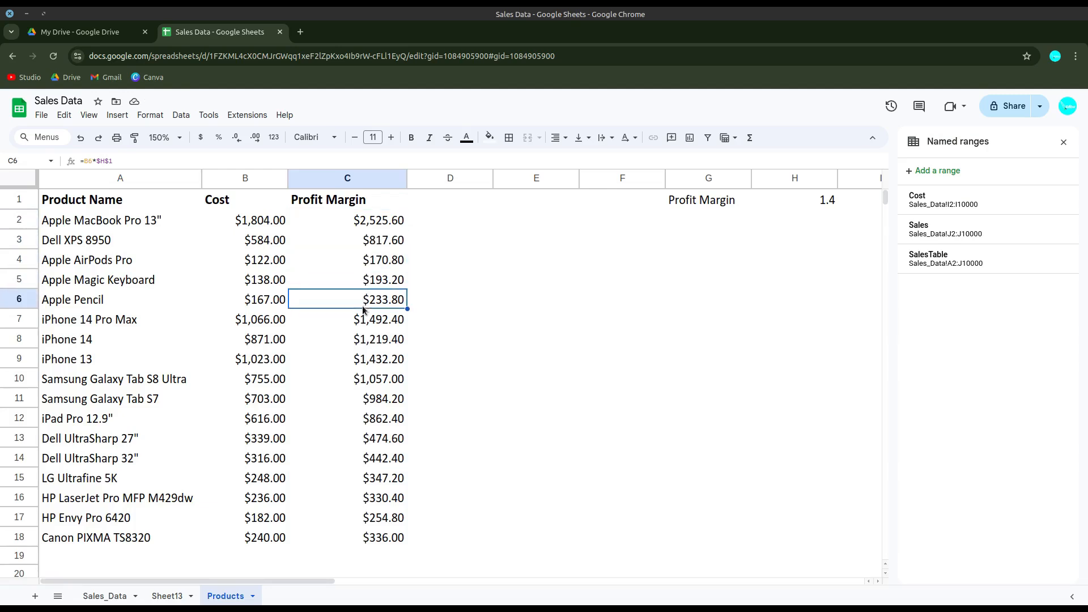
left_click(364, 321)
left_click(362, 339)
left_click(365, 359)
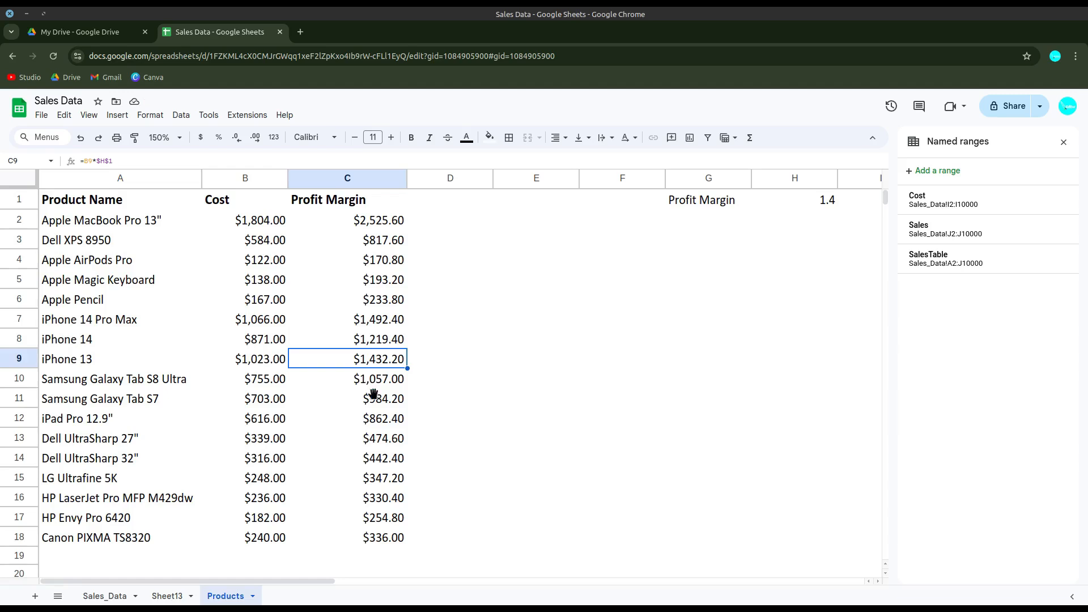
left_click(373, 392)
left_click(388, 418)
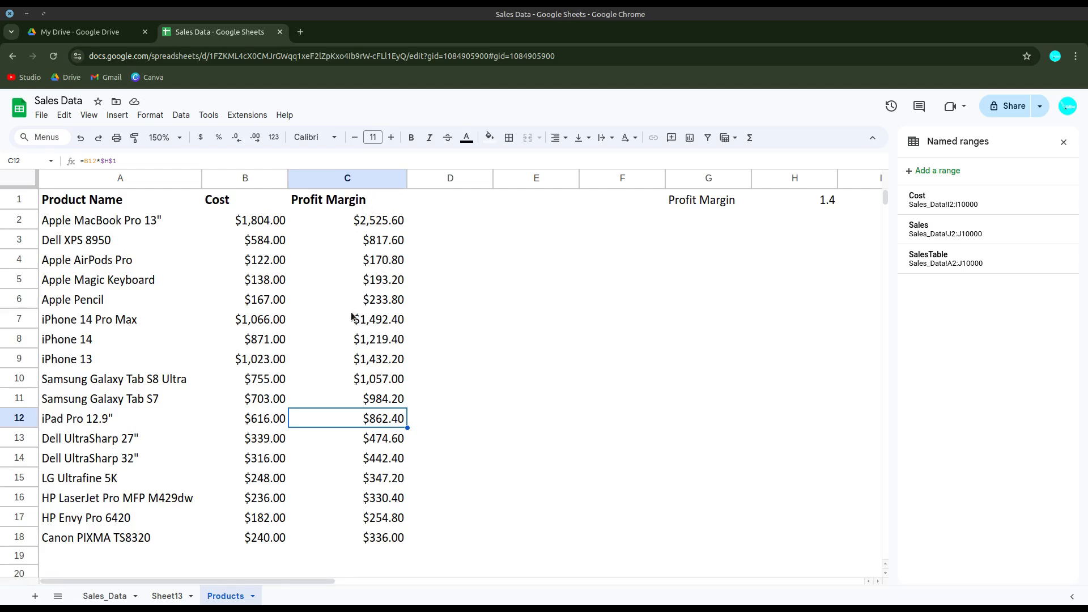
Change the multiplier in H1 to 1.35 and check the formula in C2
left_click(827, 200)
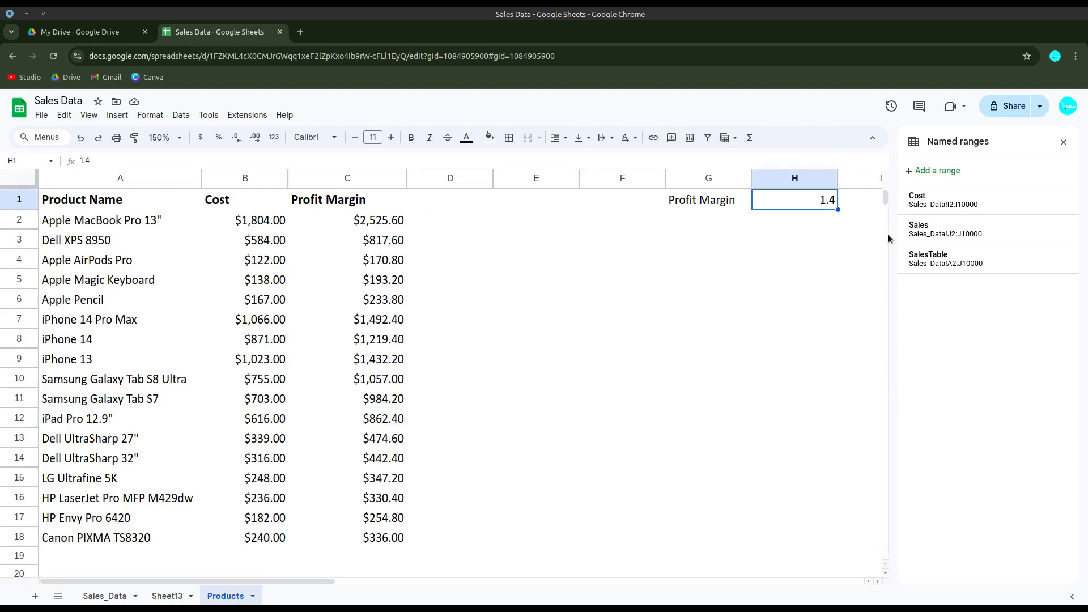
key("BackSpace")
type("1.35")
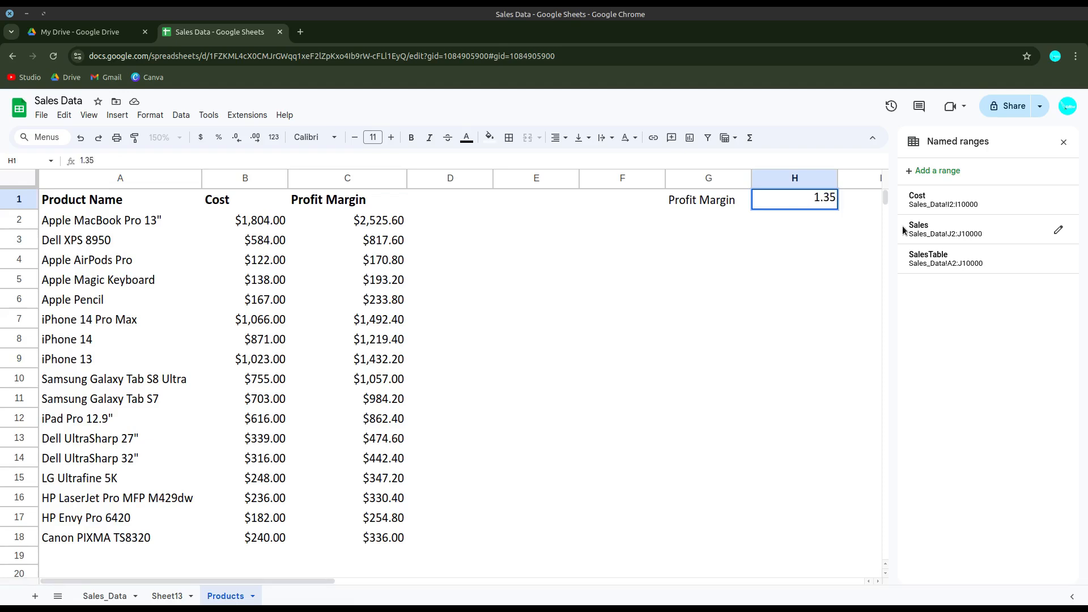
key("Return")
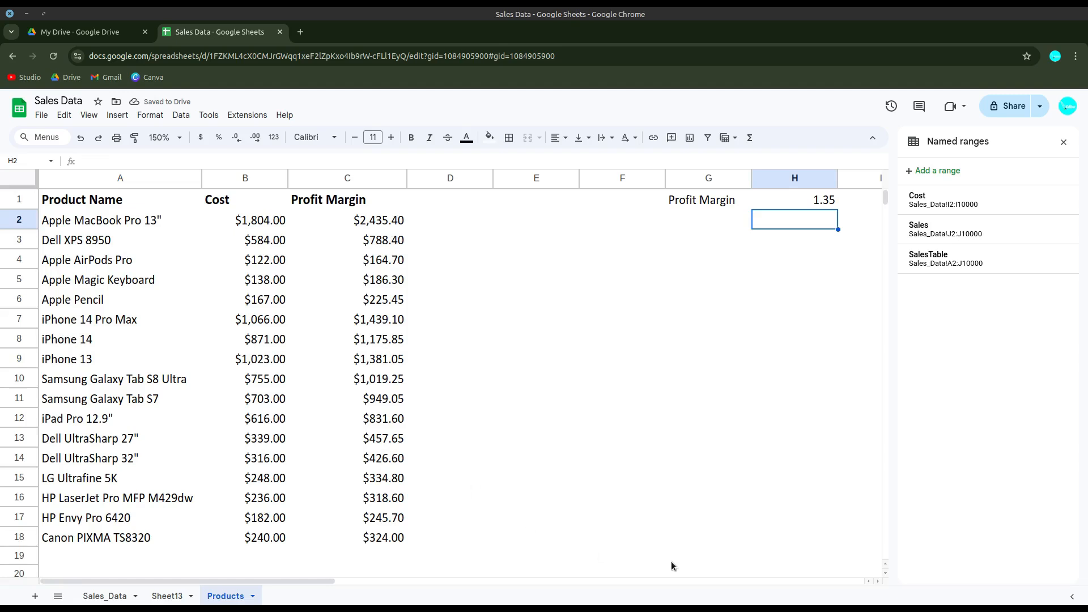
left_click(370, 227)
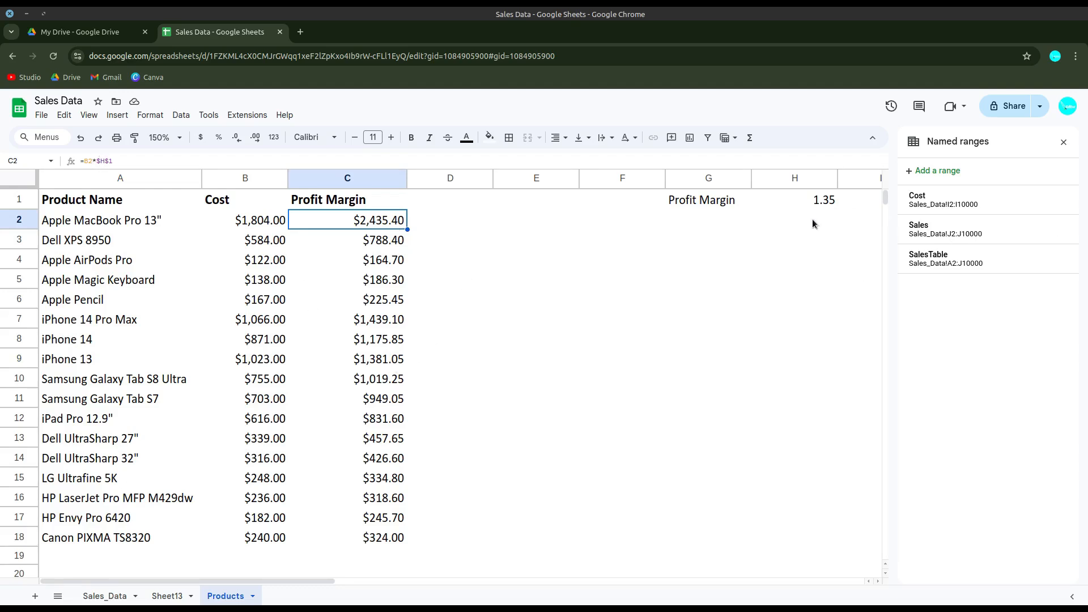
Set the multiplier in H1 to 1.25 and check the formulas in C2 and C3
left_click(808, 204)
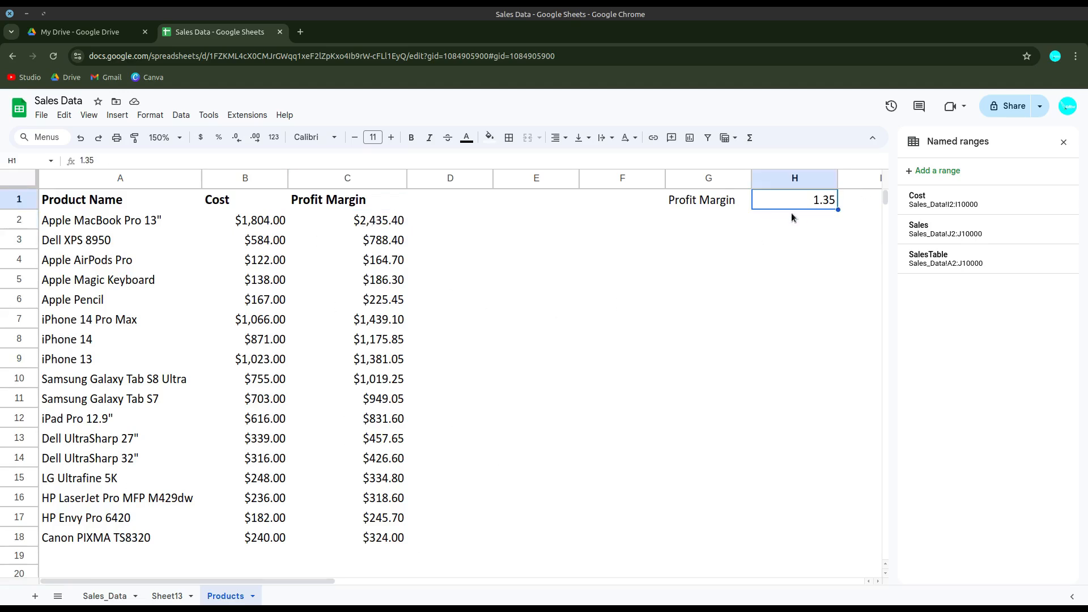
type("1.25")
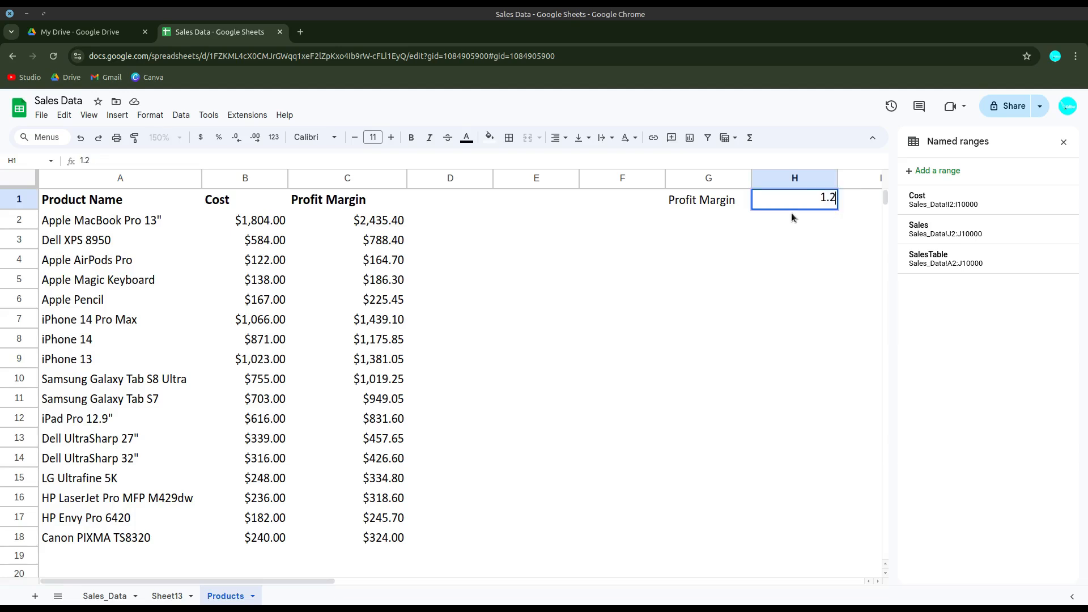
key("Return")
left_click(378, 202)
left_click(374, 225)
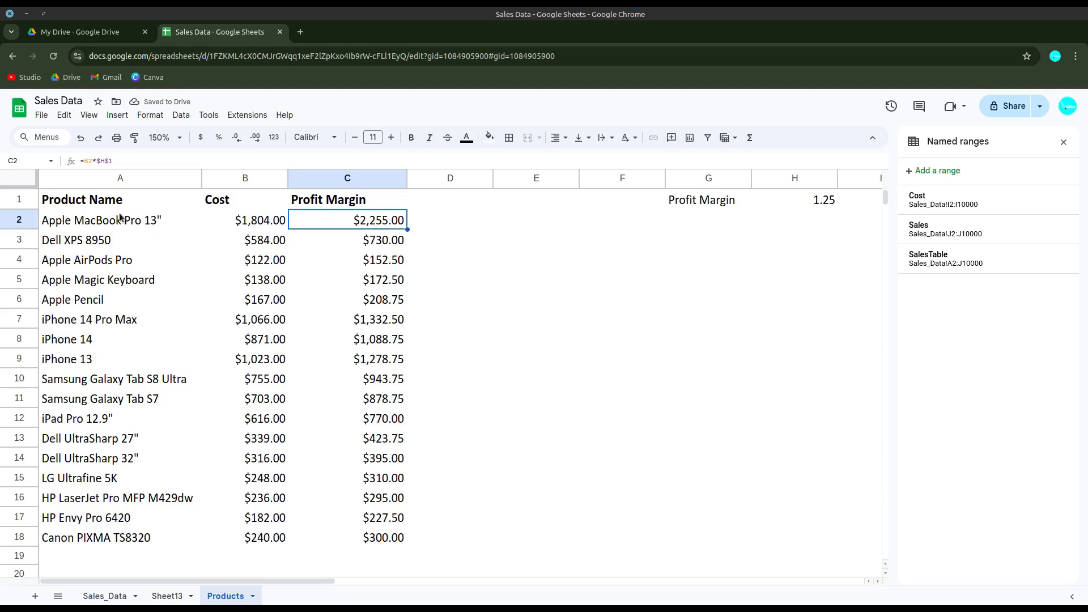
left_click(372, 246)
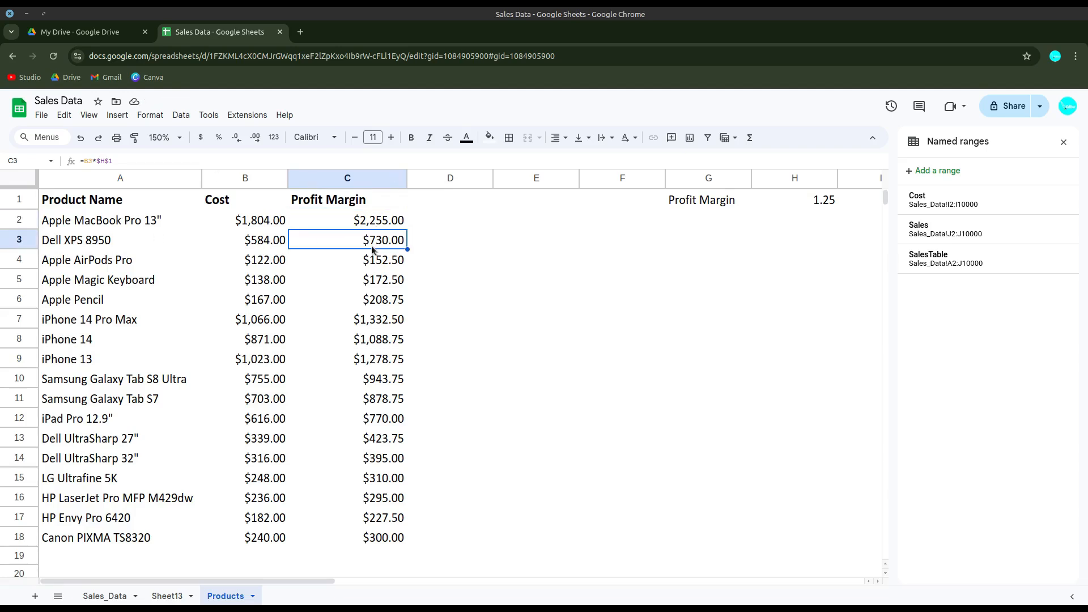
left_click(382, 226)
left_click(803, 200)
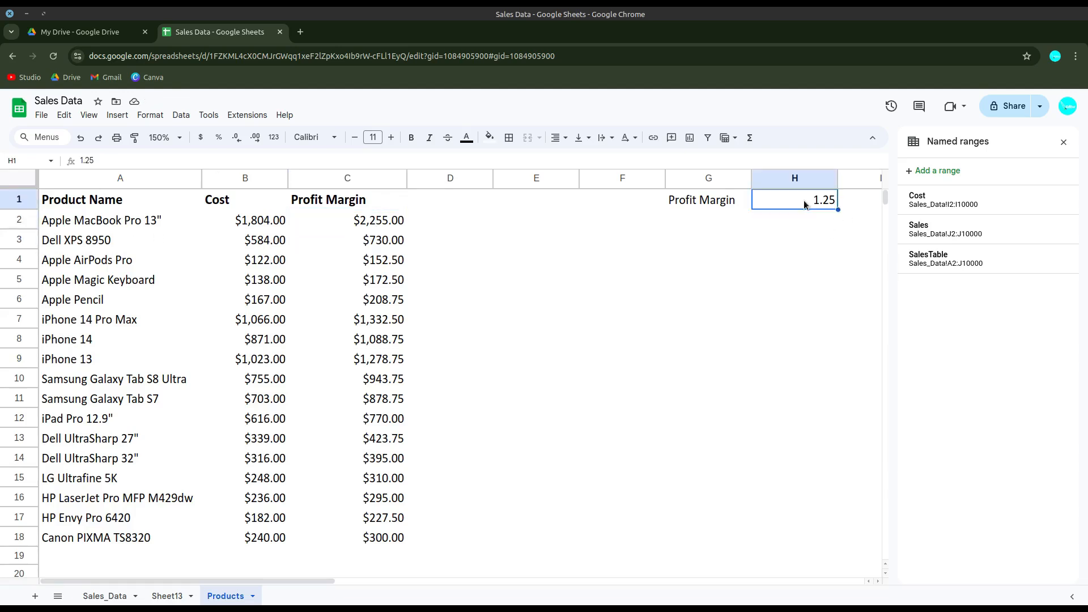
left_click(354, 220)
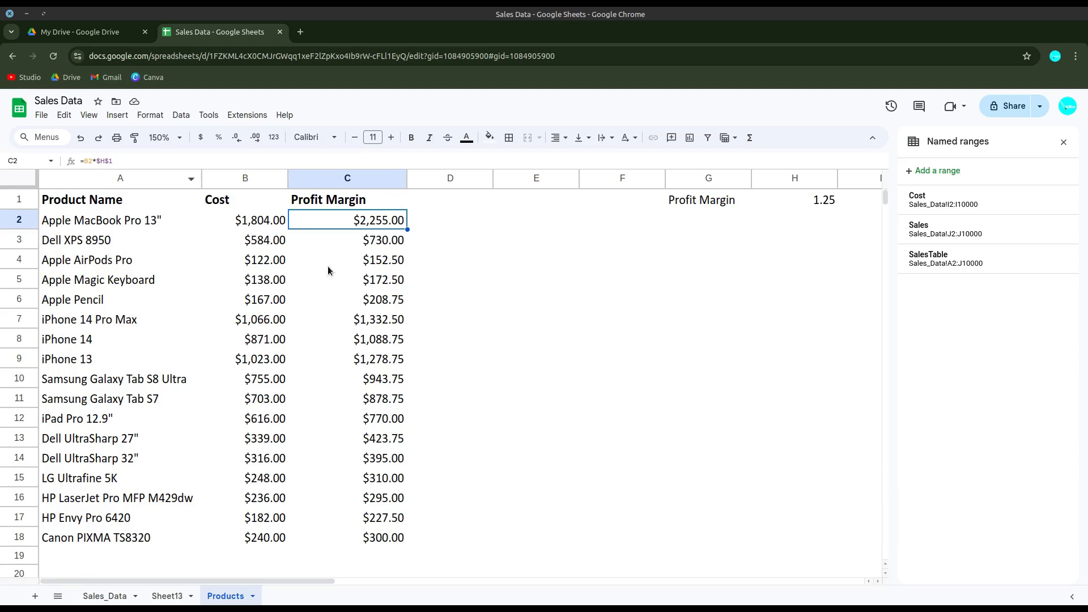
Create a named range called ProfitMargin for cell H1 on the Products sheet
left_click(814, 208)
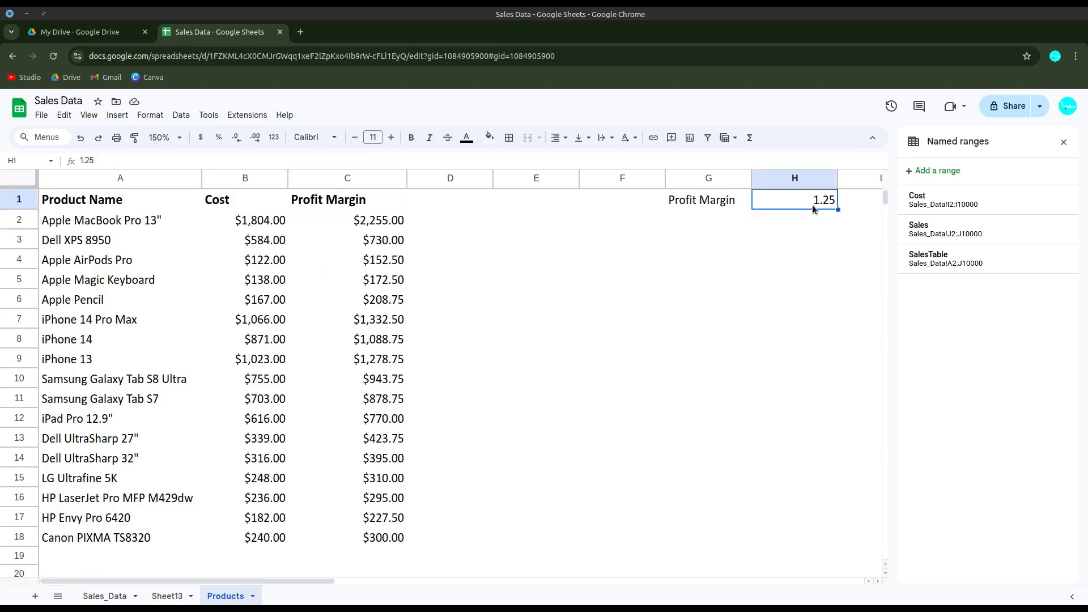
left_click(960, 173)
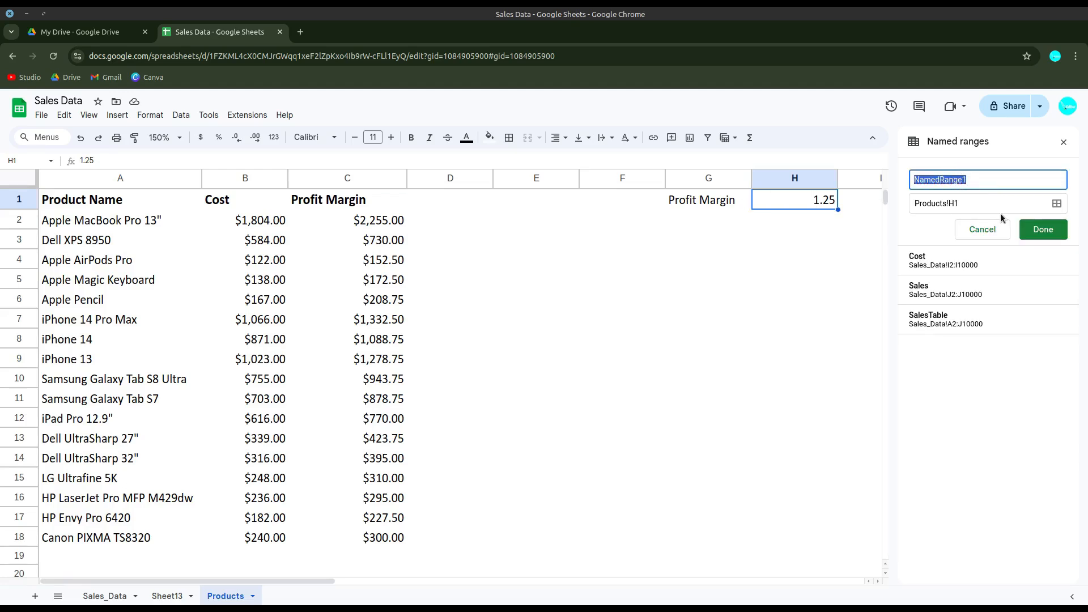
type("ProfitMaegin")
key("BackSpace")
key("BackSpace")
key("BackSpace")
key("BackSpace")
type("rgin")
left_click(1042, 228)
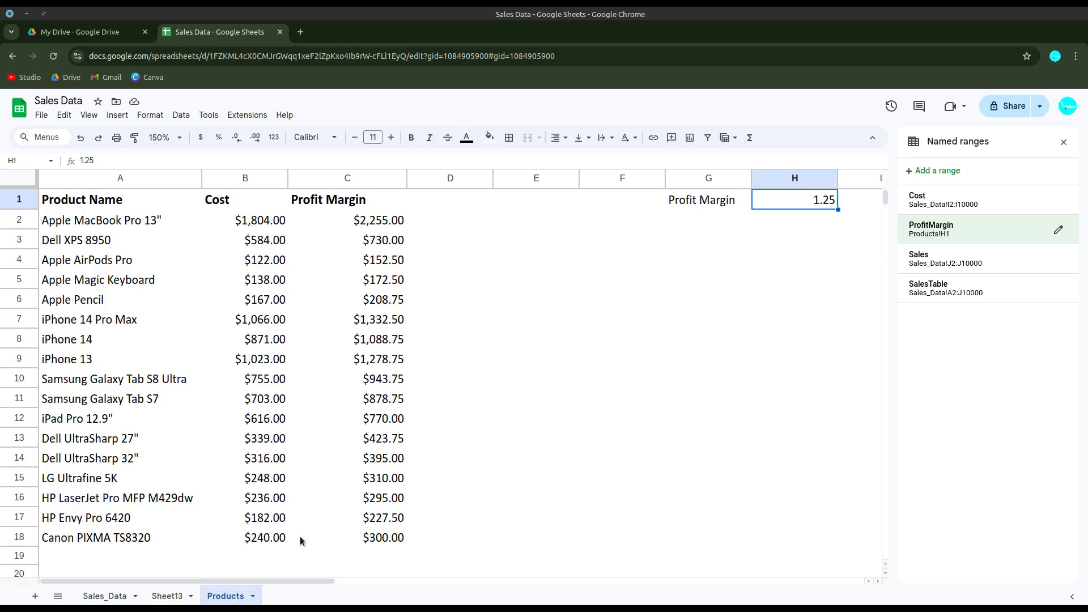
Replace $H$1 in the C2 formula with the named range so it reads =B2*ProfitMargin
left_click(374, 221)
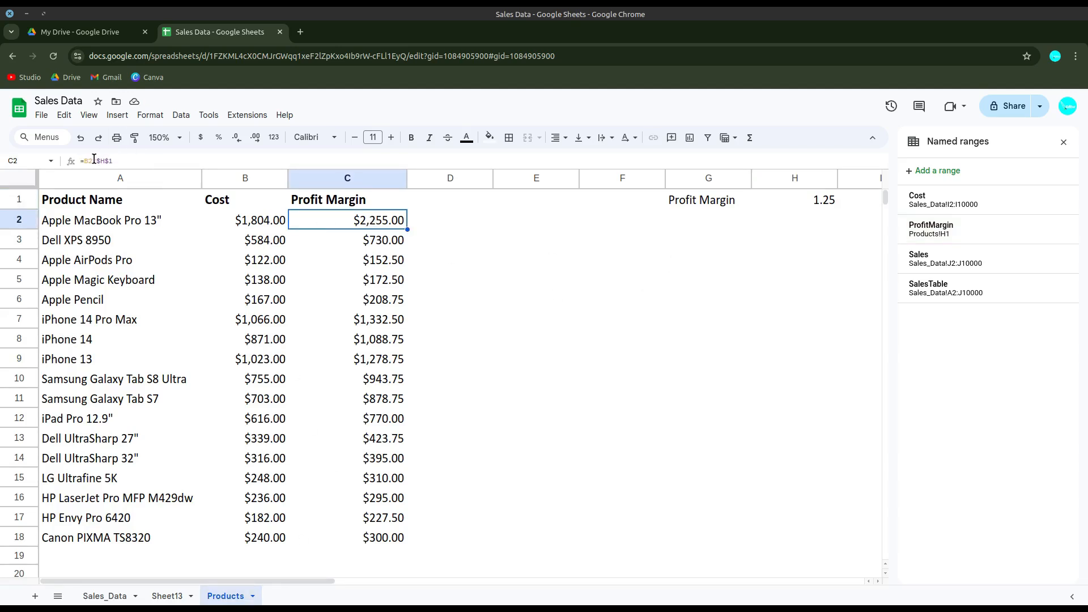
left_click_drag(96, 159, 114, 159)
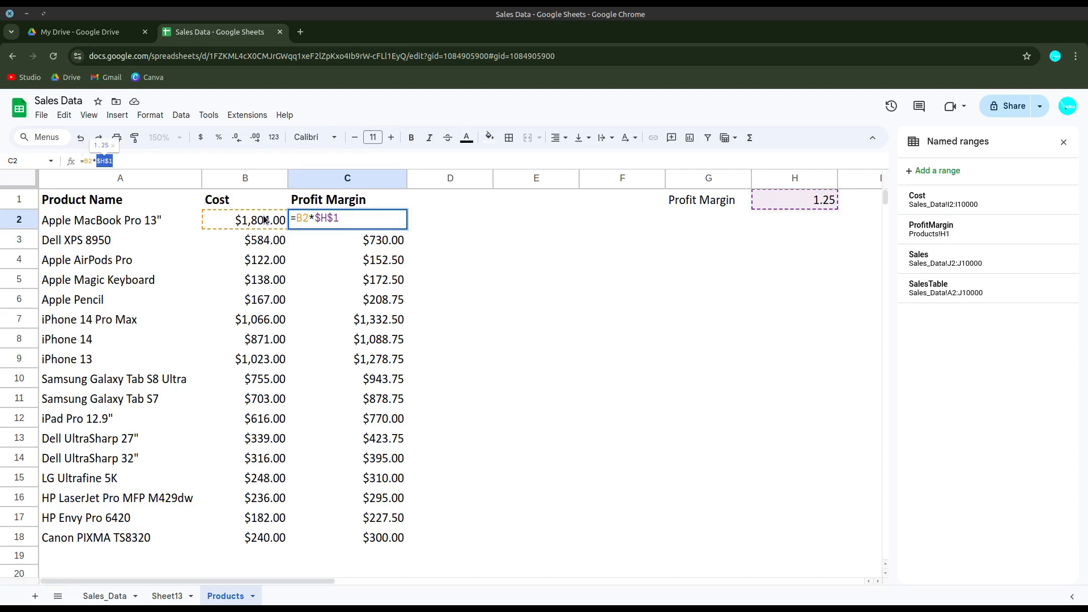
type("Profit")
key("BackSpace")
type("M")
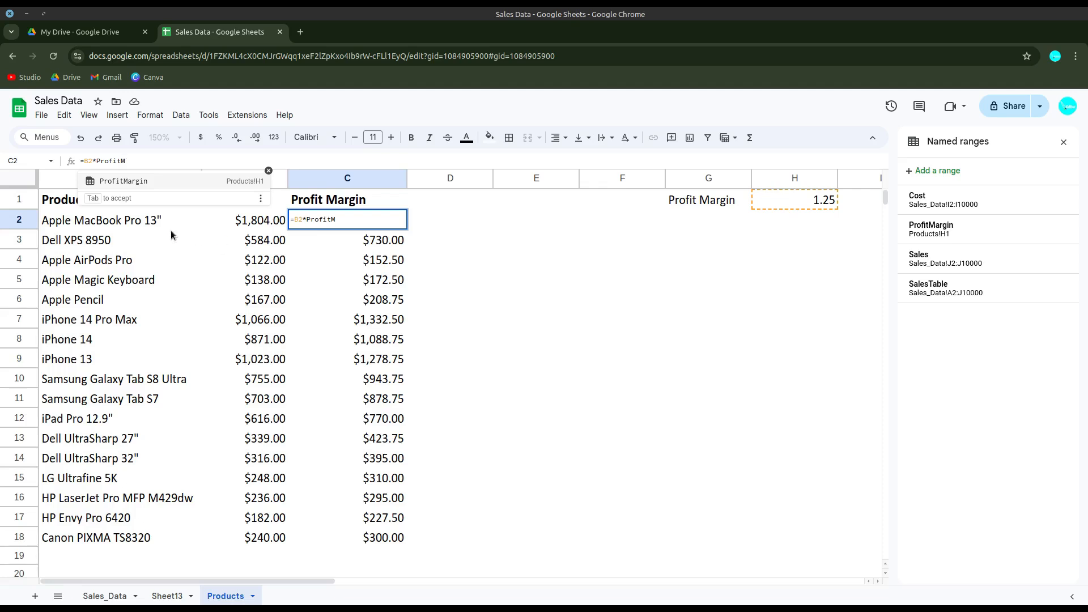
left_click(124, 181)
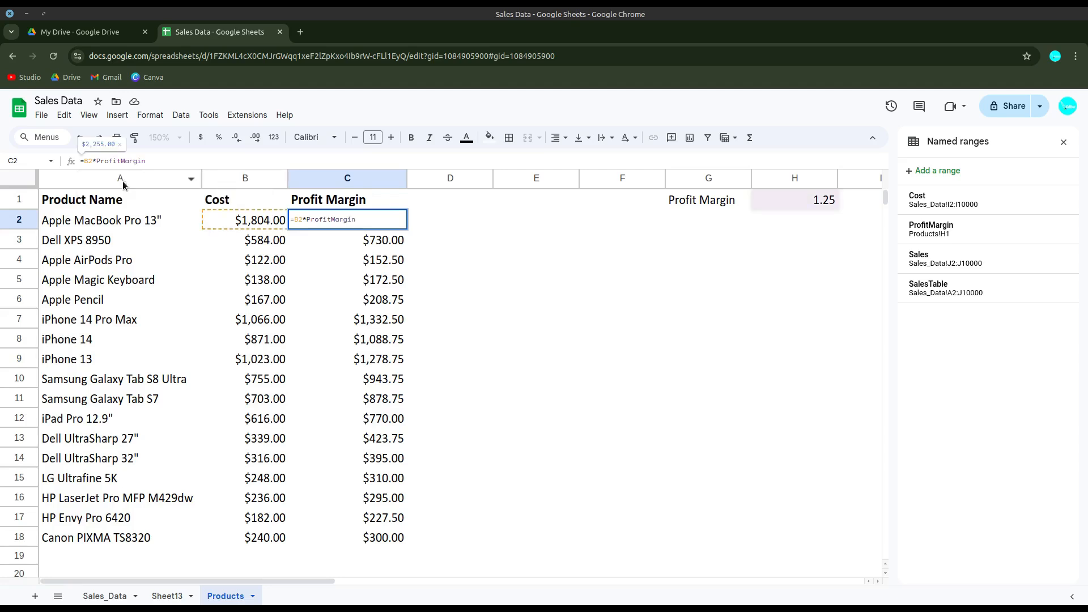
key("Return")
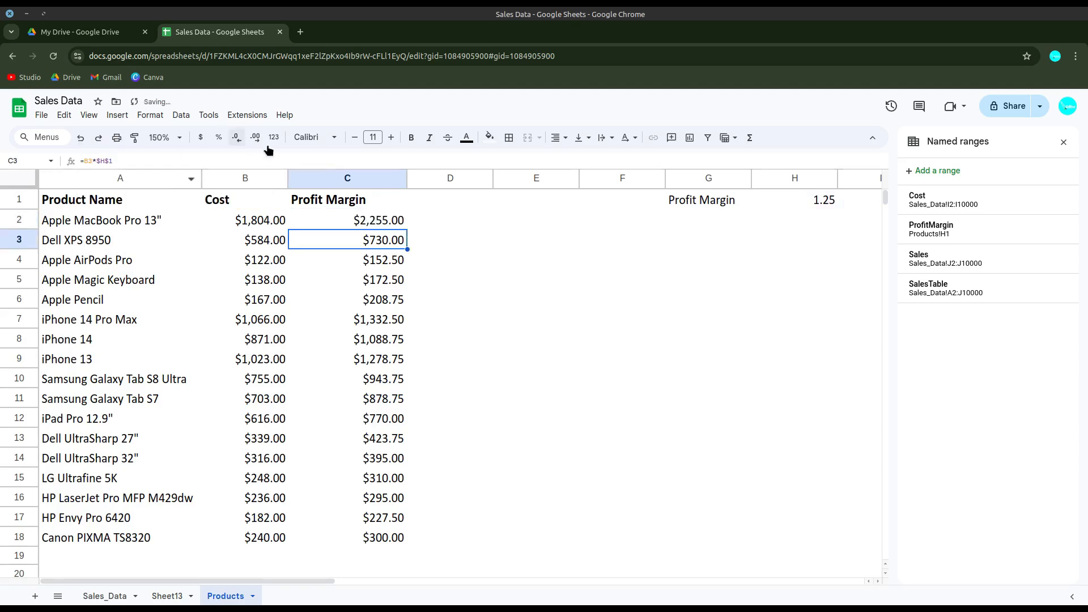
left_click(356, 227)
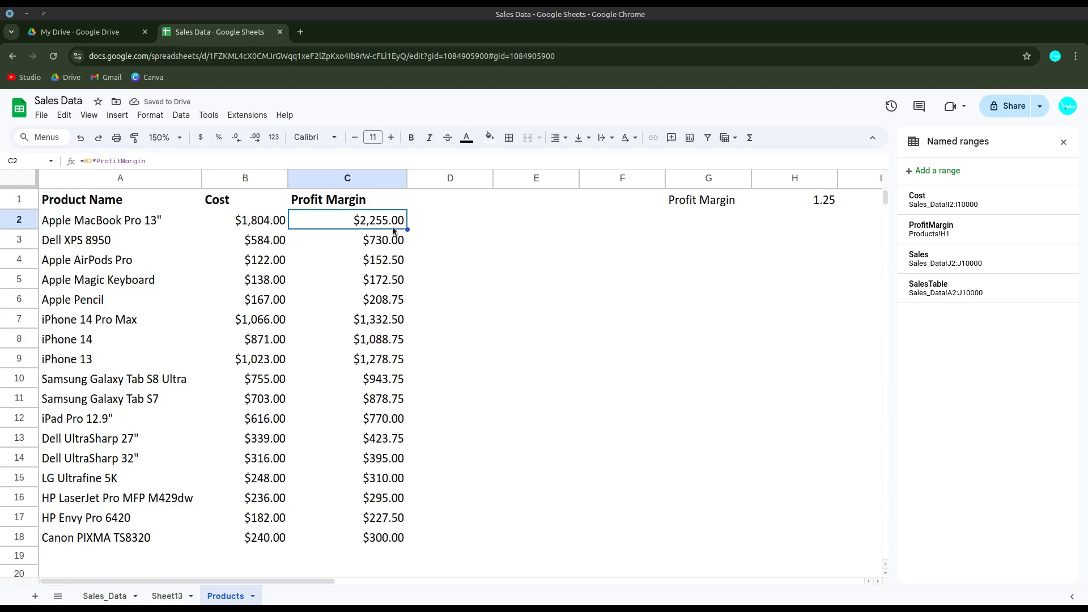
Fill the =B2*ProfitMargin formula from C2 down to C18 and check a few of the copied formulas
left_click_drag(406, 229, 325, 537)
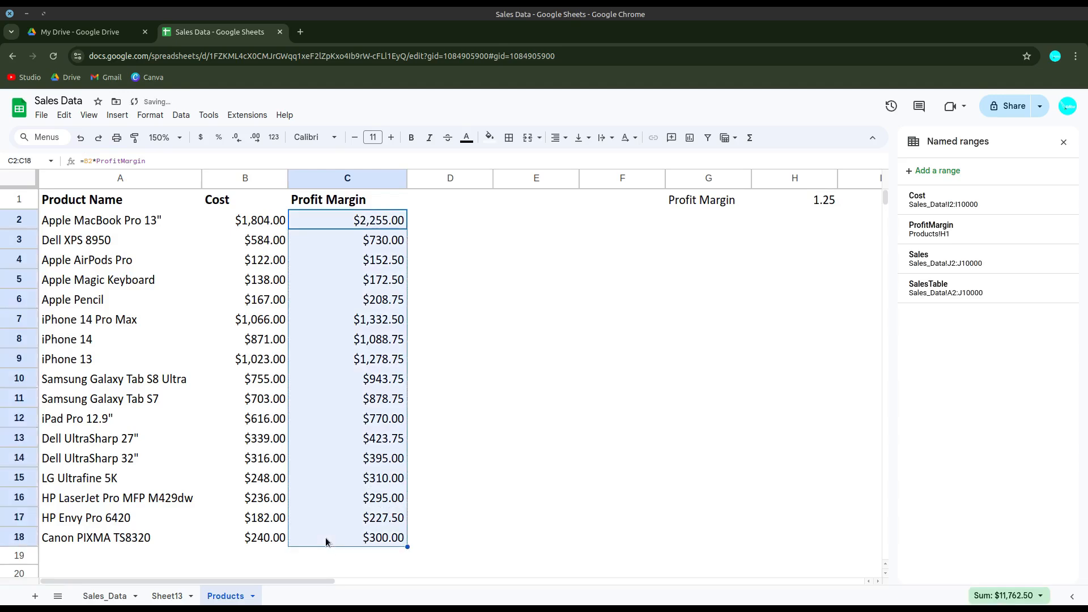
left_click(345, 422)
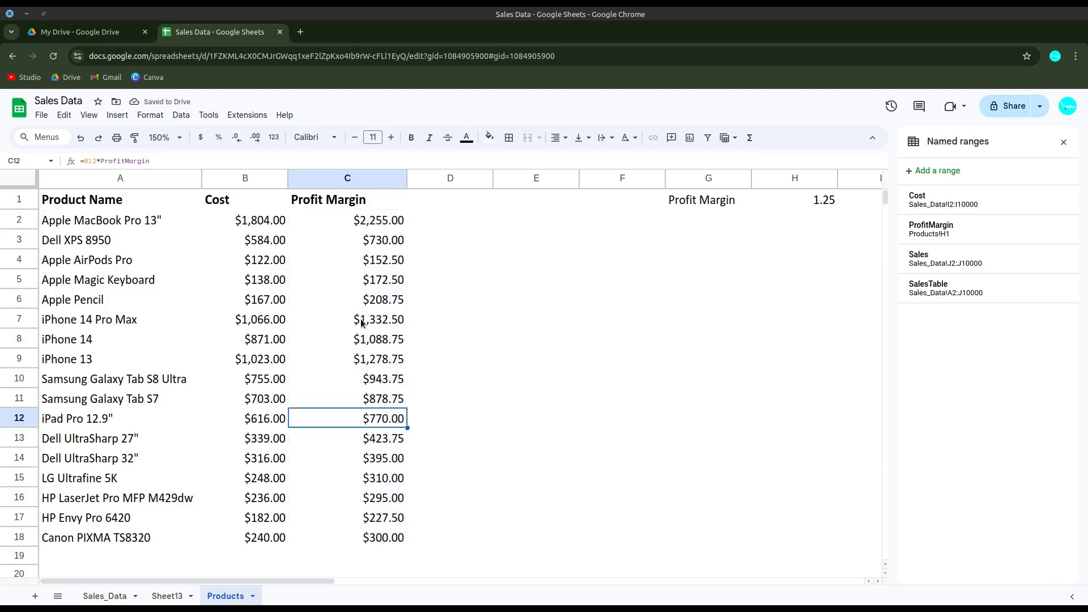
left_click(362, 320)
left_click(369, 262)
left_click(373, 222)
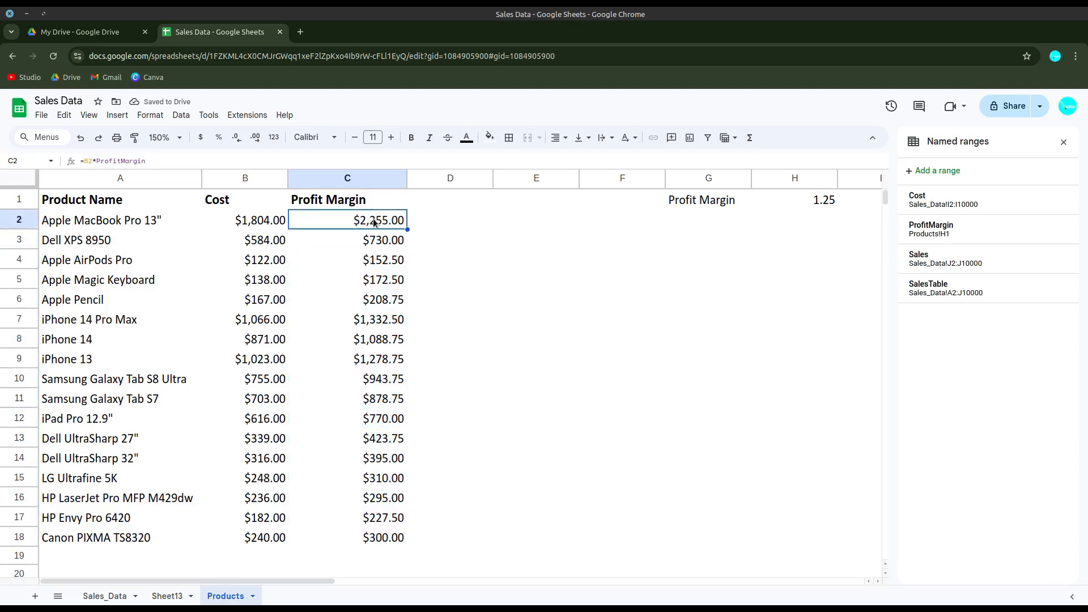
Examine the formulas down the Profit Margin column to compare their cost references and use of ProfitMargin
left_click(384, 255)
left_click(379, 248)
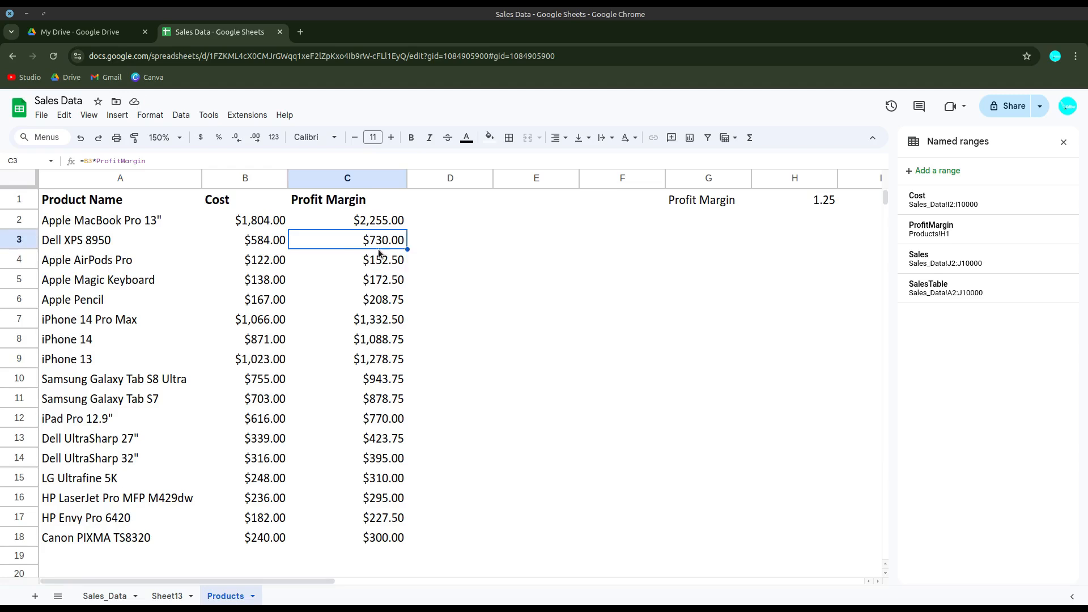
left_click(376, 279)
left_click(372, 303)
left_click(581, 344)
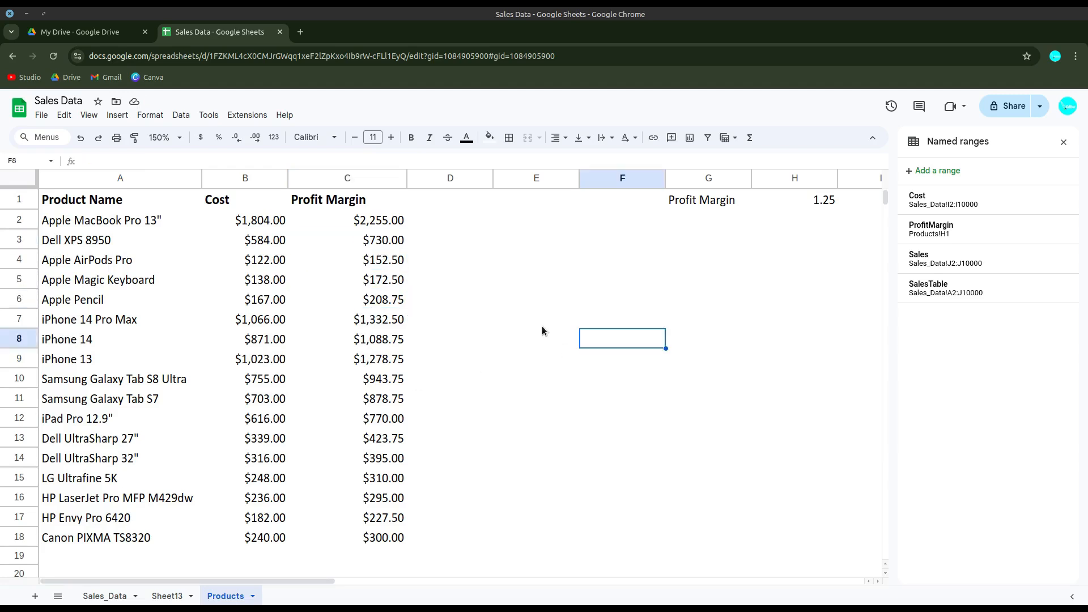
left_click(372, 224)
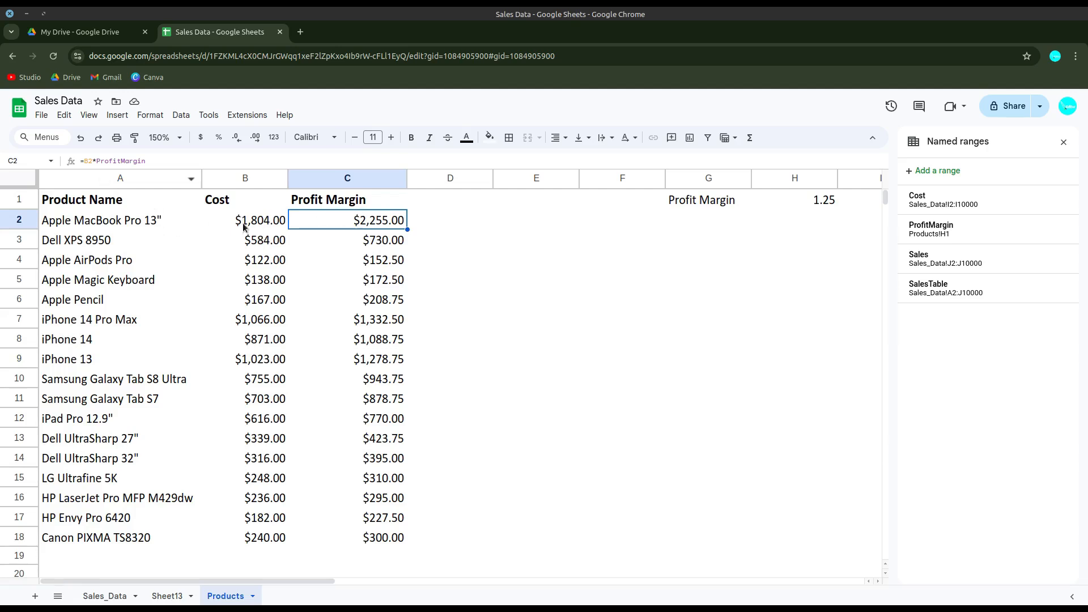
left_click(386, 262)
left_click(366, 301)
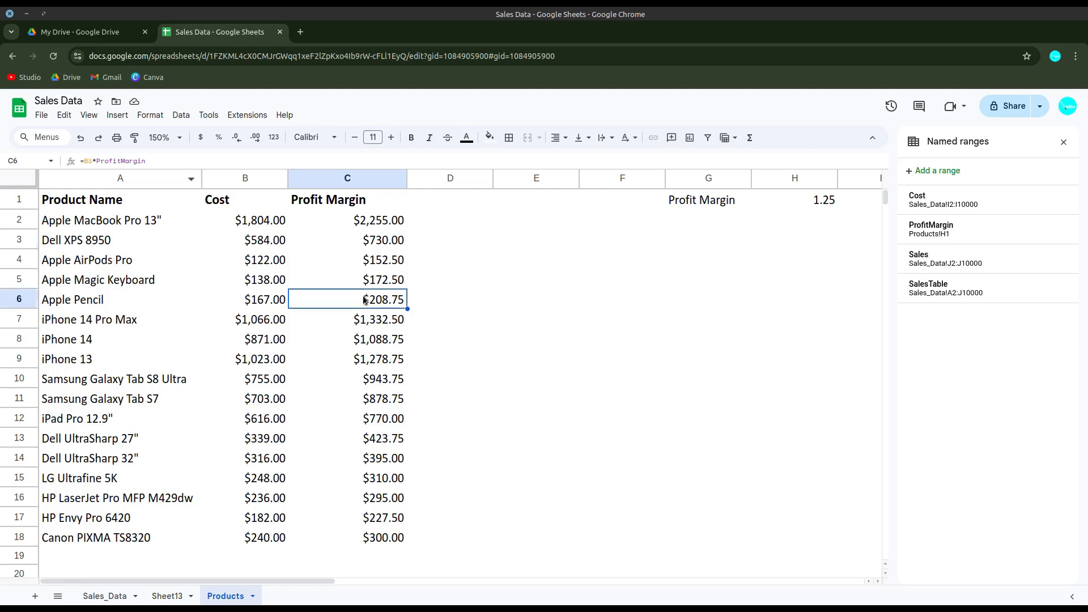
left_click(388, 361)
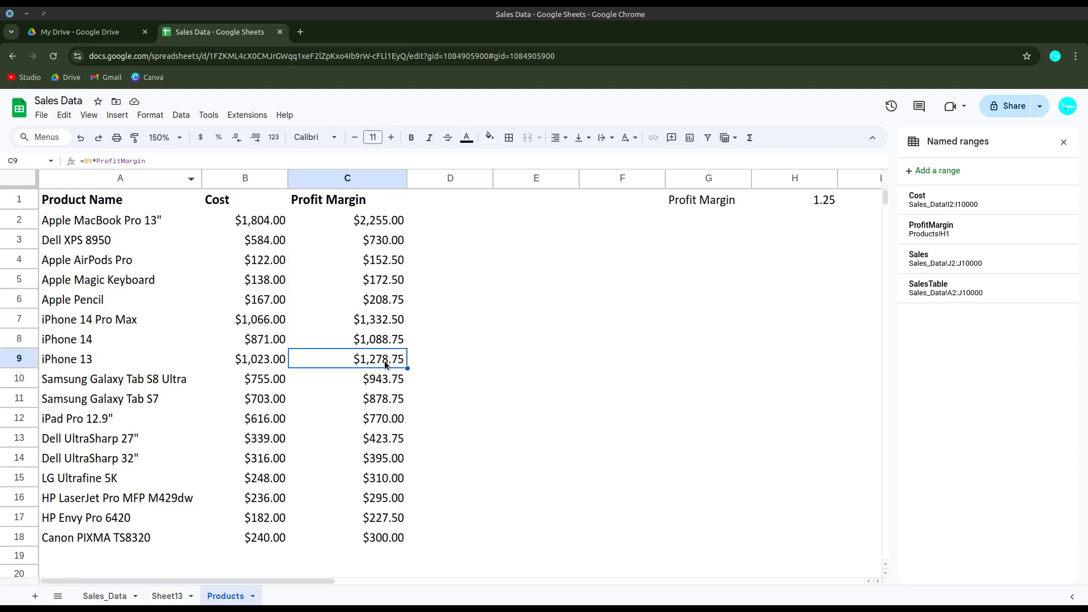
Add the column header "VAT Included" in cell D1
left_click(441, 199)
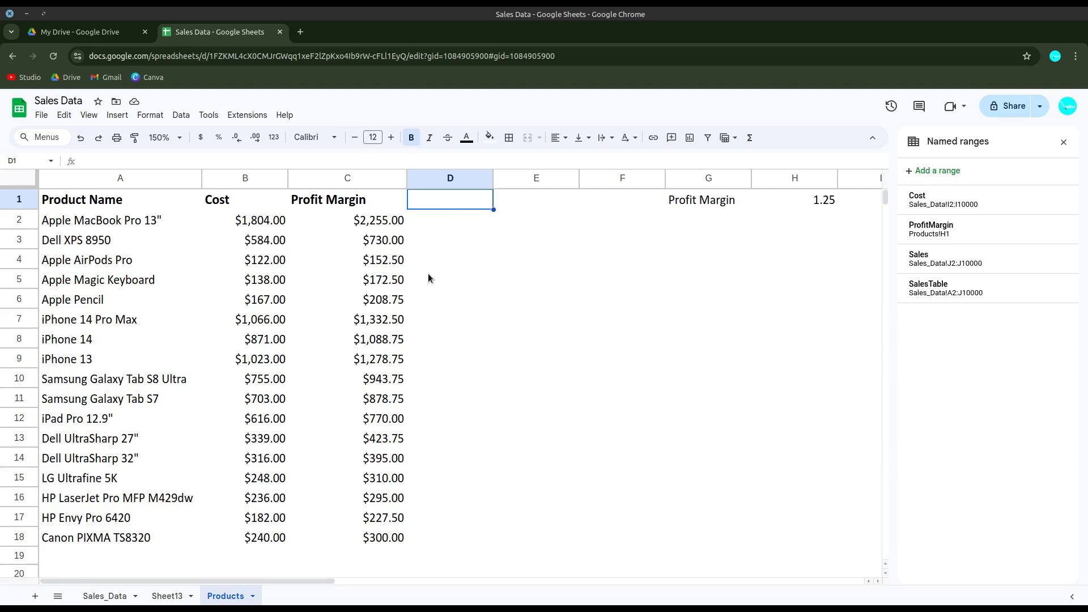
type("VAT ")
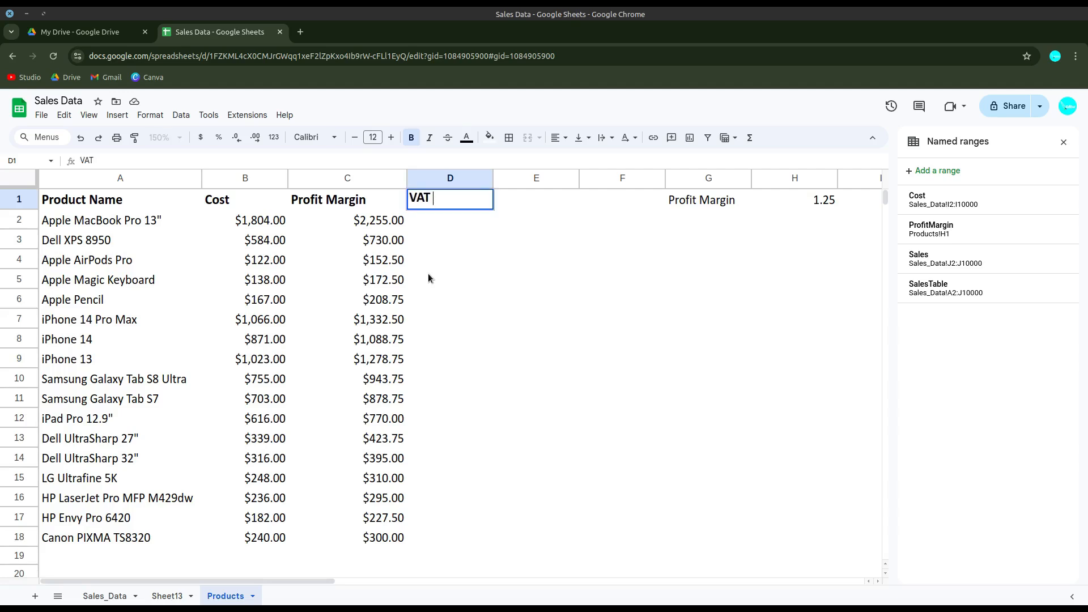
type("Inclusive")
key("BackSpace")
key("BackSpace")
key("BackSpace")
key("BackSpace")
key("BackSpace")
type("uded")
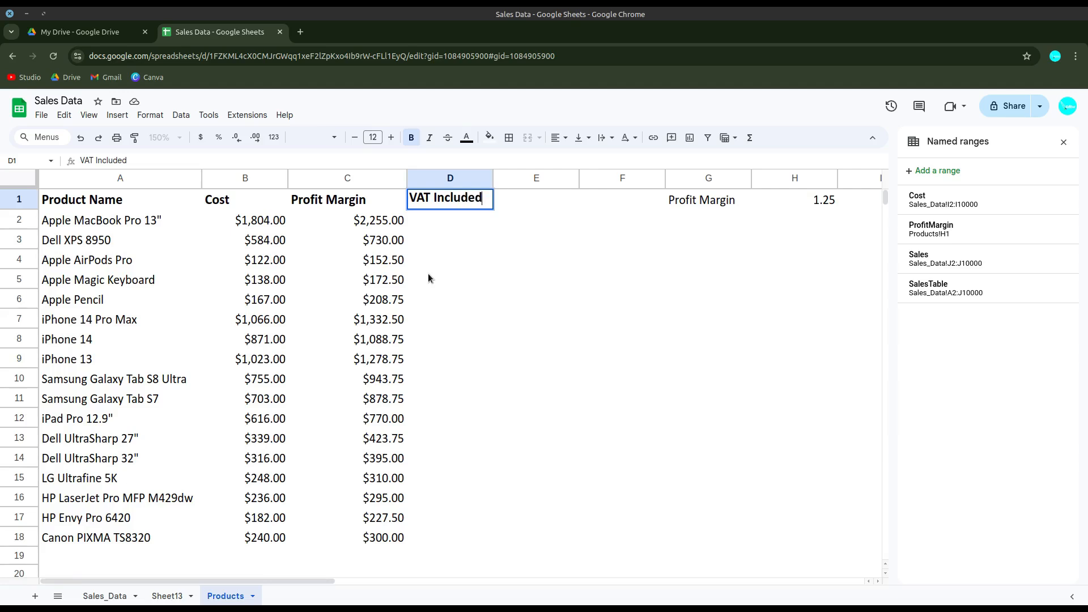
key("Tab")
Enter the label VAT in G2 and its multiplier 1.2 in H2
left_click(678, 220)
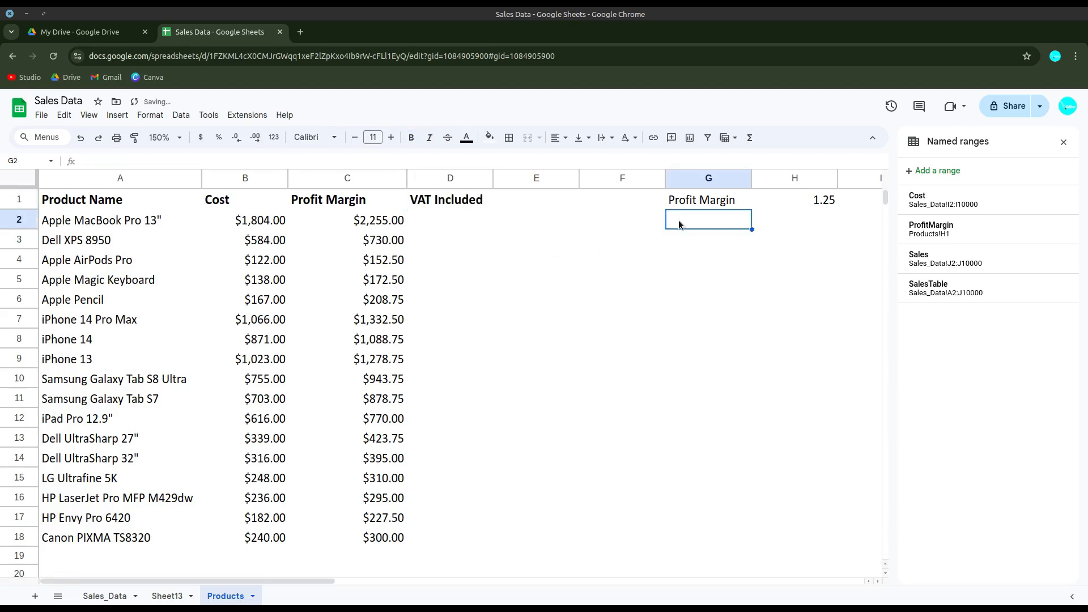
type("VAT")
key("Tab")
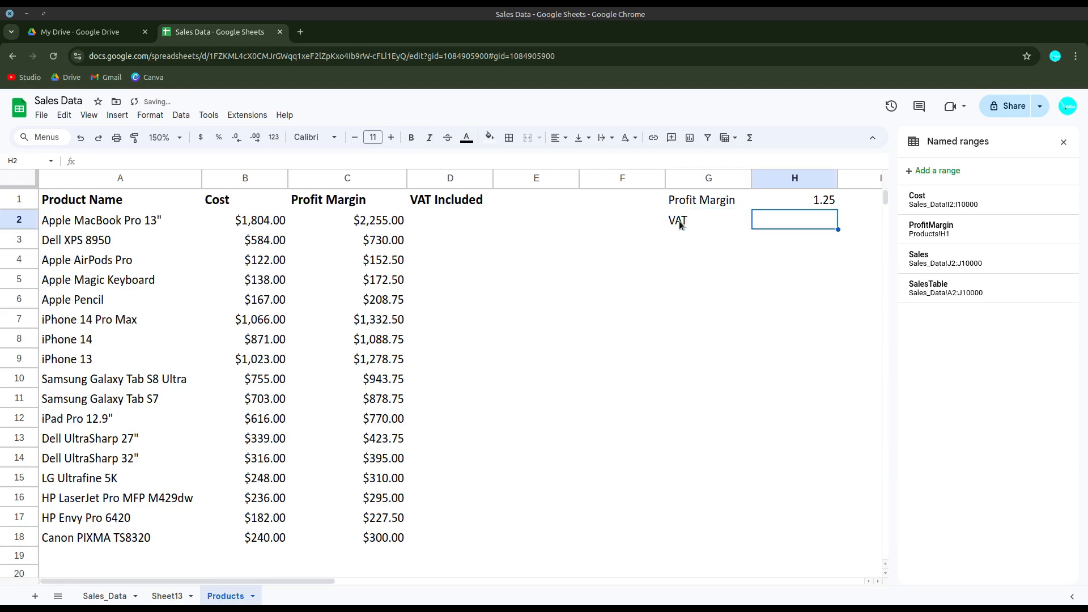
type("1.2")
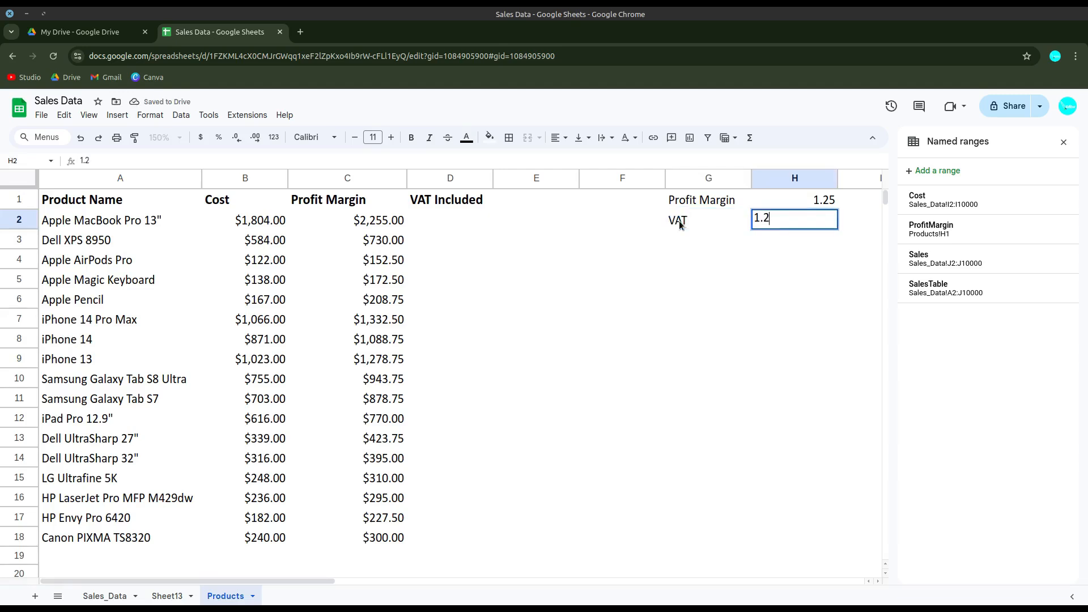
key("Return")
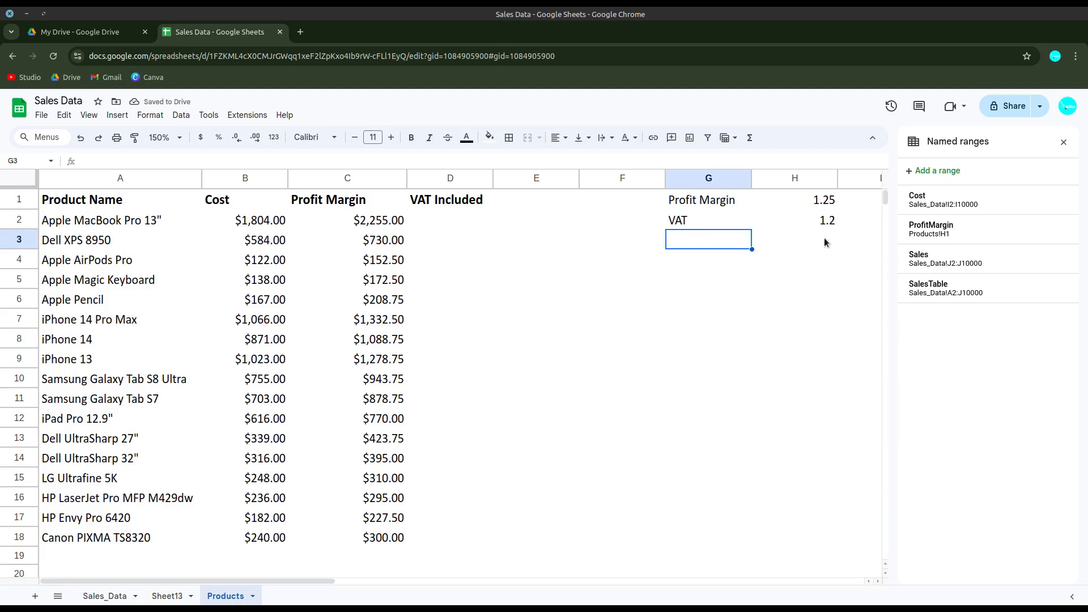
Enter the formula =C2*H2 in D2 to calculate the first product's VAT-inclusive price
left_click(453, 224)
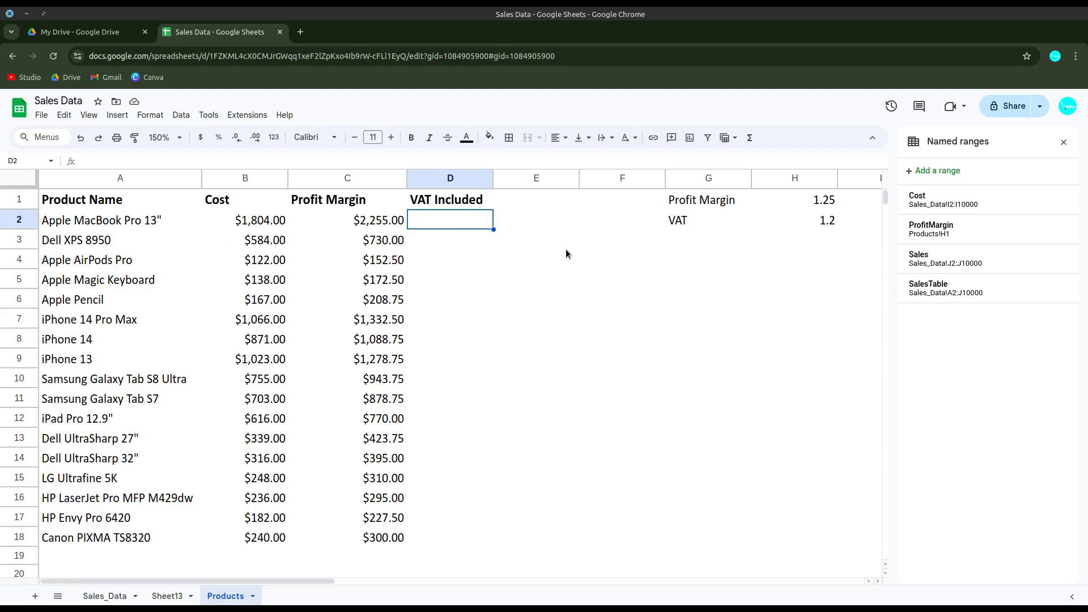
type("=C2")
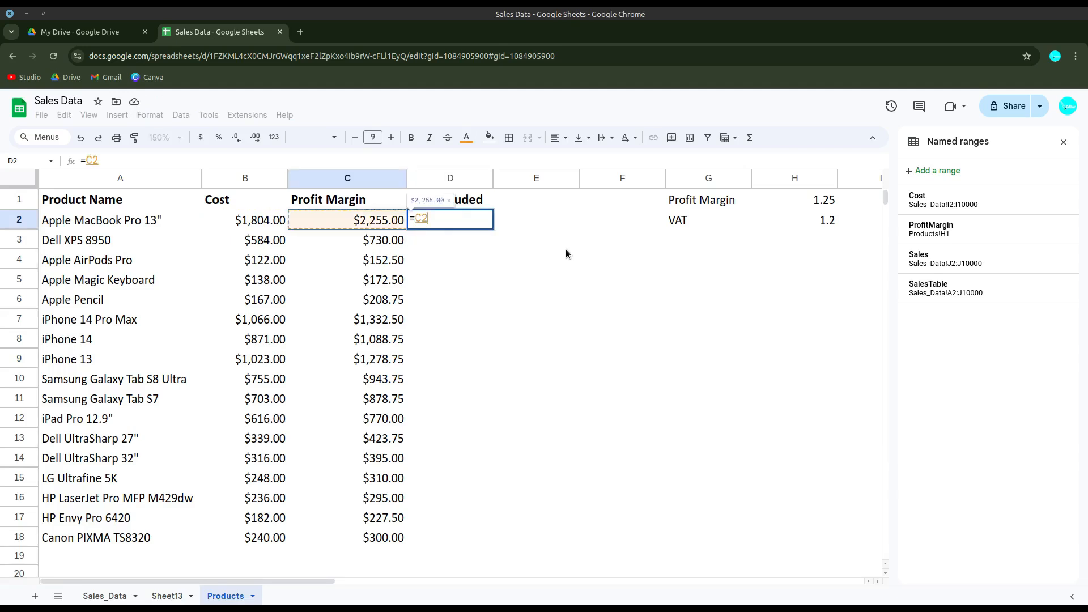
type("*")
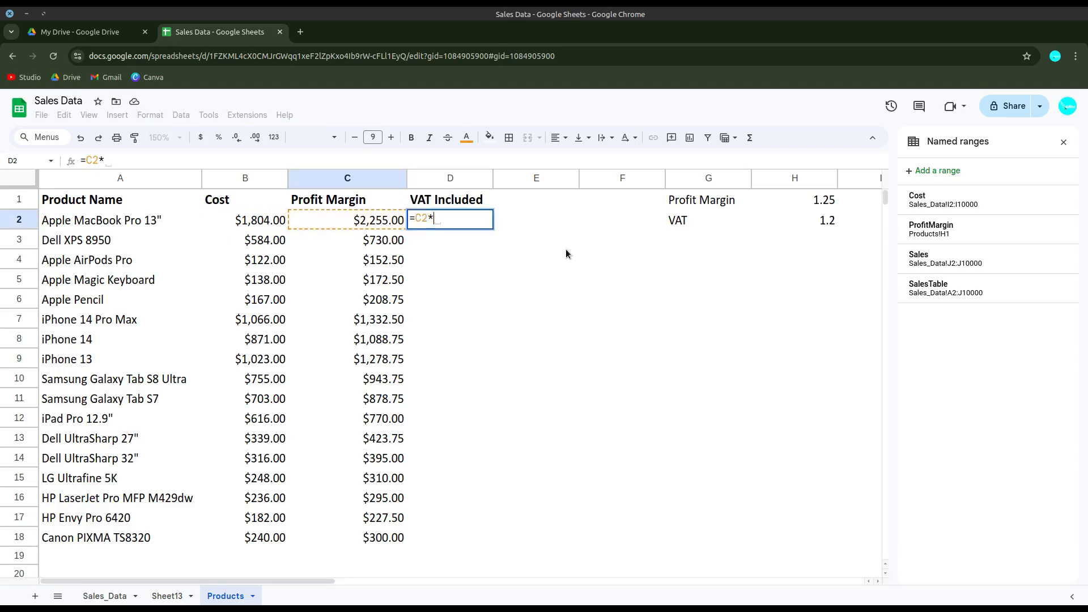
left_click(826, 221)
key("Return")
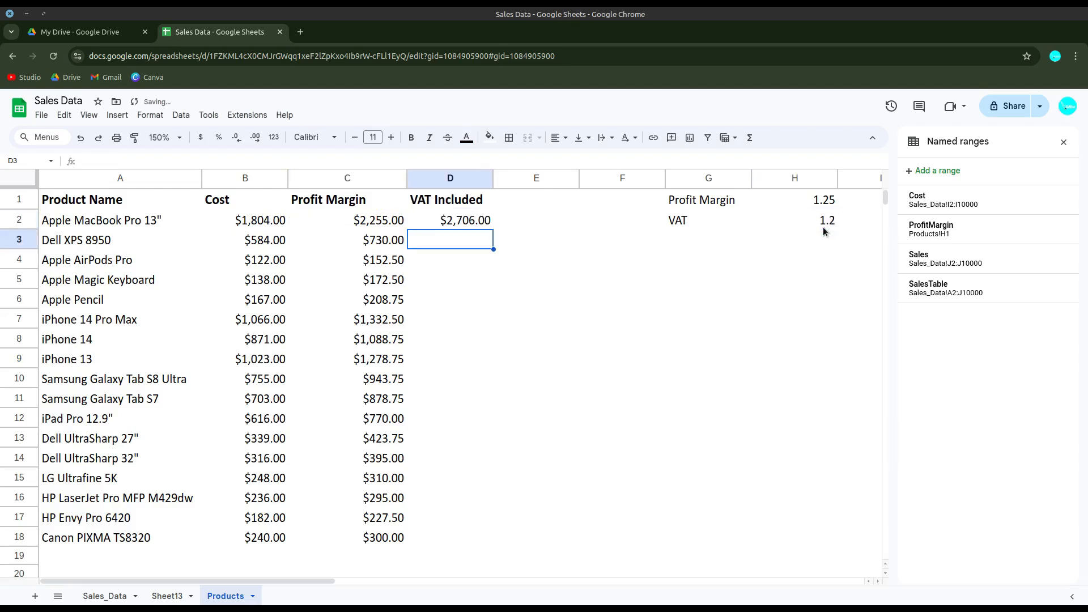
Fill D2:D18 with the suggested formula =C2*$H$2 and check the formulas in D2 through D4
left_click(479, 225)
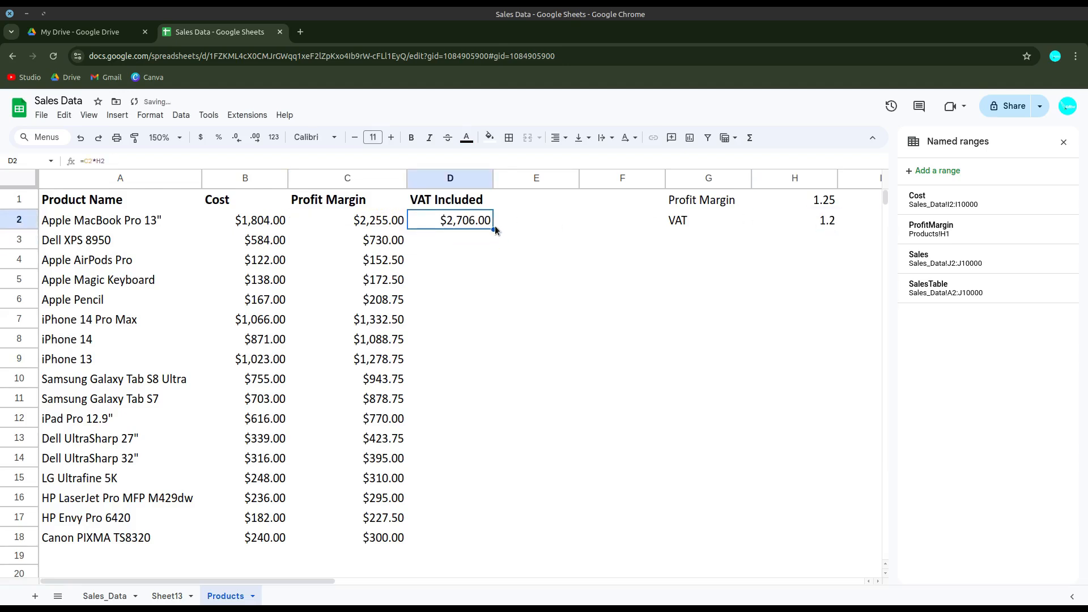
left_click_drag(492, 230, 475, 539)
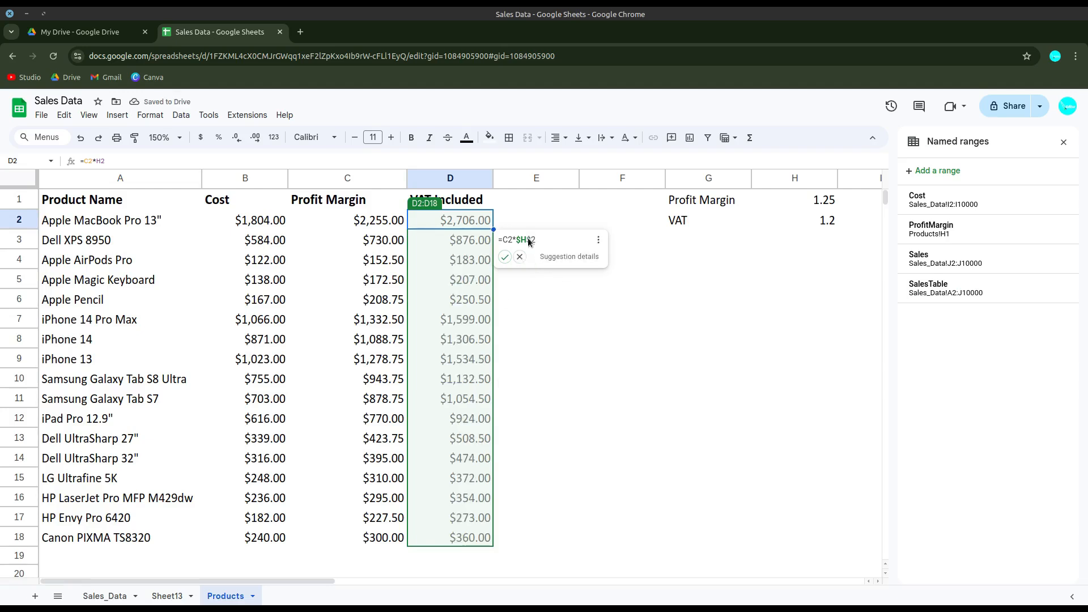
left_click(609, 306)
left_click(471, 227)
left_click_drag(467, 245, 460, 281)
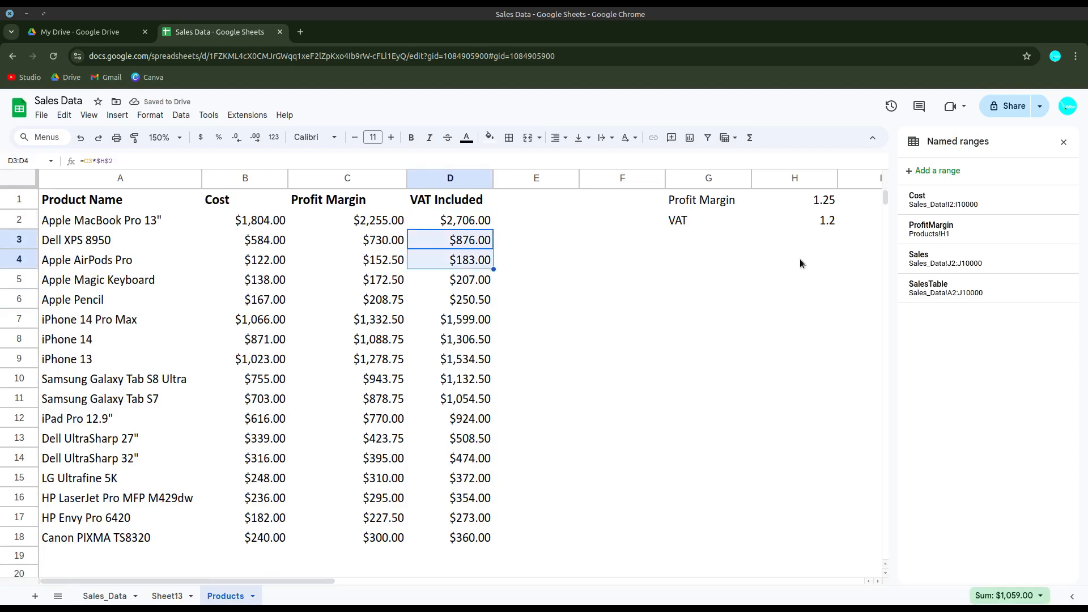
Create a named range called VAT for cell H2 on the Products sheet
left_click(822, 227)
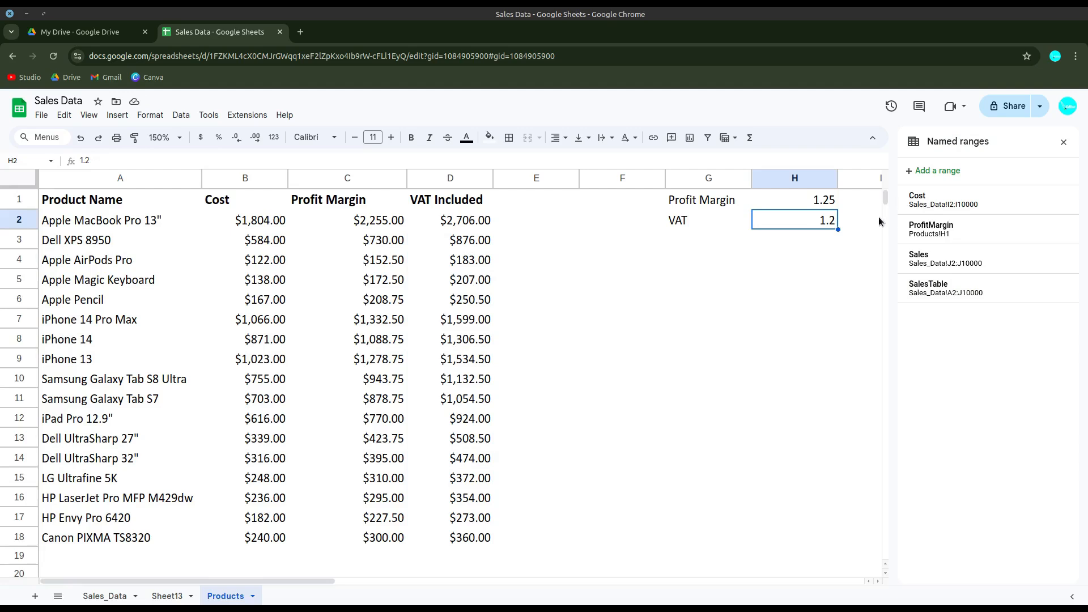
left_click(993, 165)
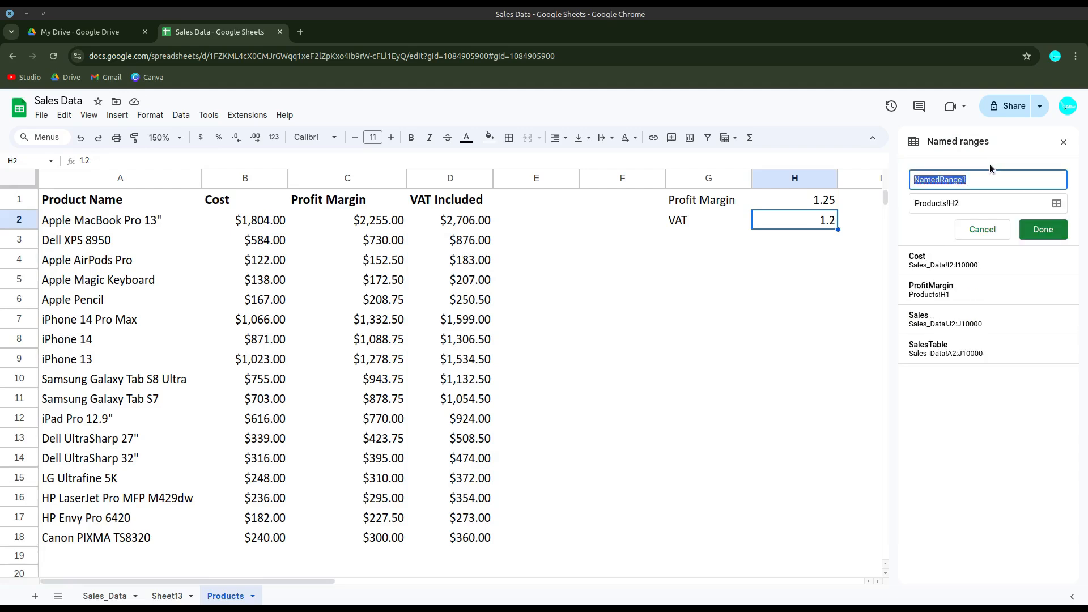
type("VAT")
key("Return")
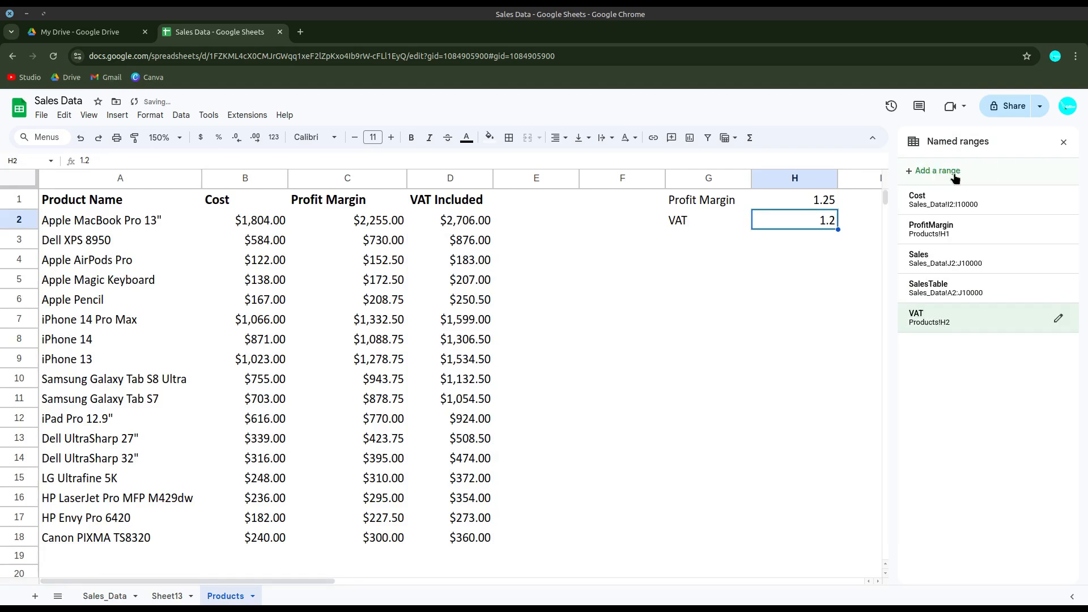
Replace $H$2 in the D2 formula with the named range so it reads =C2*VAT
left_click(458, 222)
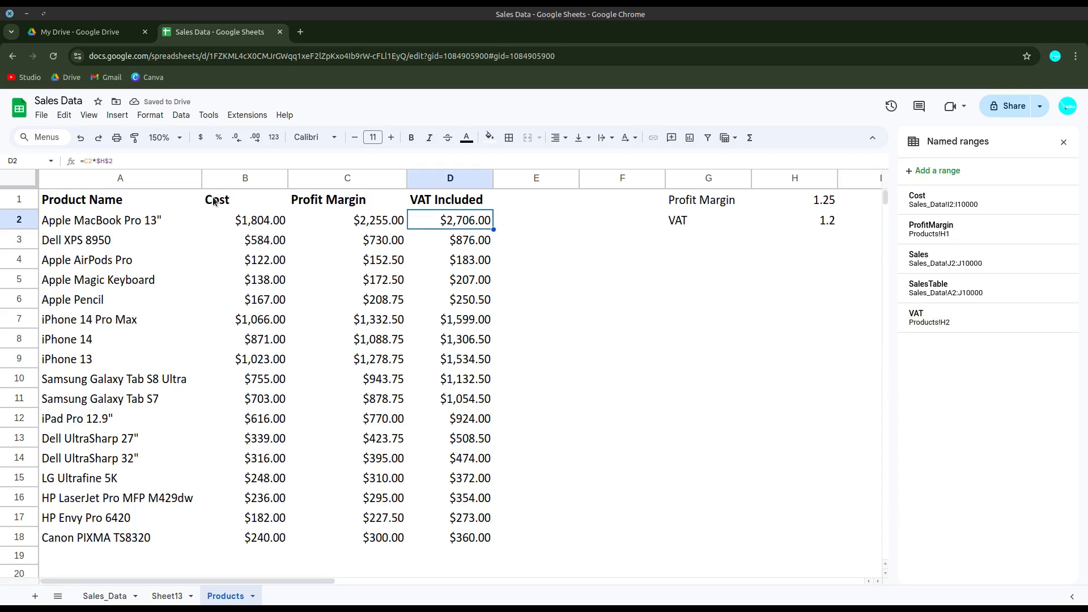
left_click_drag(97, 161, 173, 167)
type("VAT")
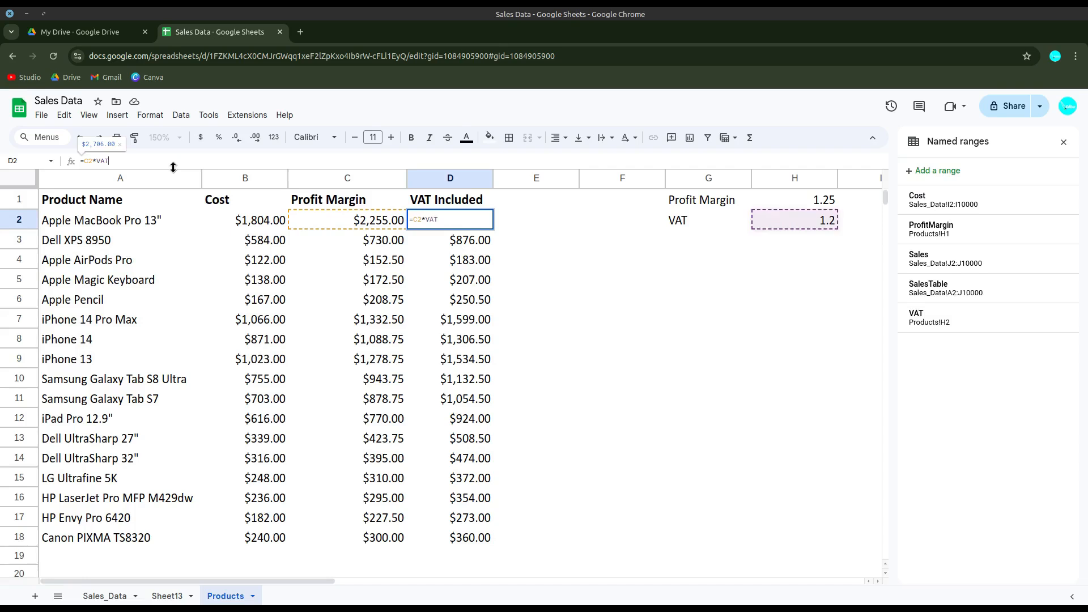
key("Return")
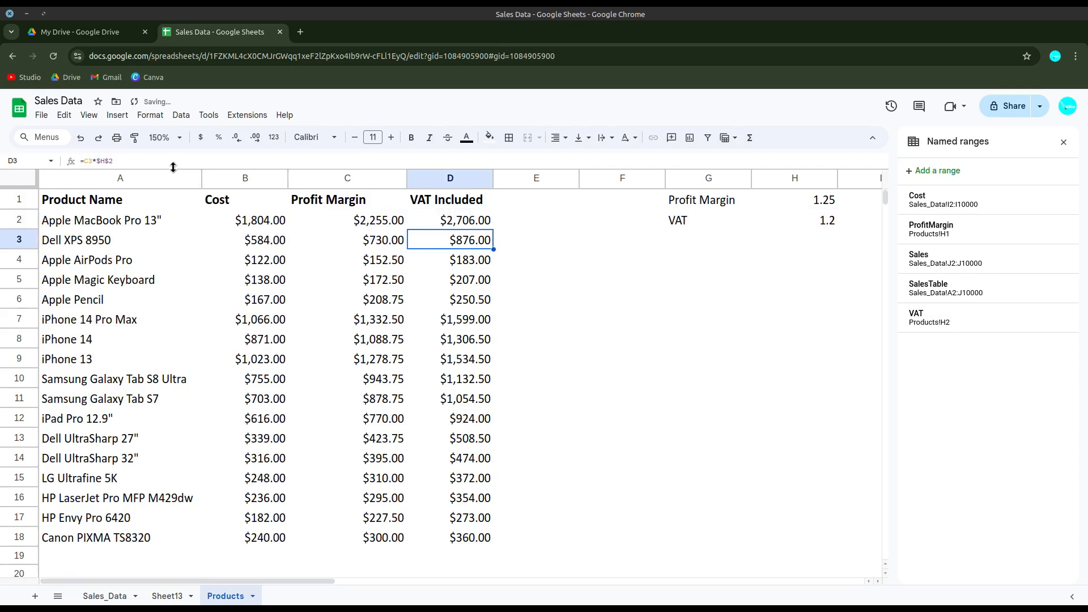
Fill the =C2*VAT formula from D2 down to D18 and check the formula in D14
left_click(461, 227)
left_click_drag(493, 233, 441, 538)
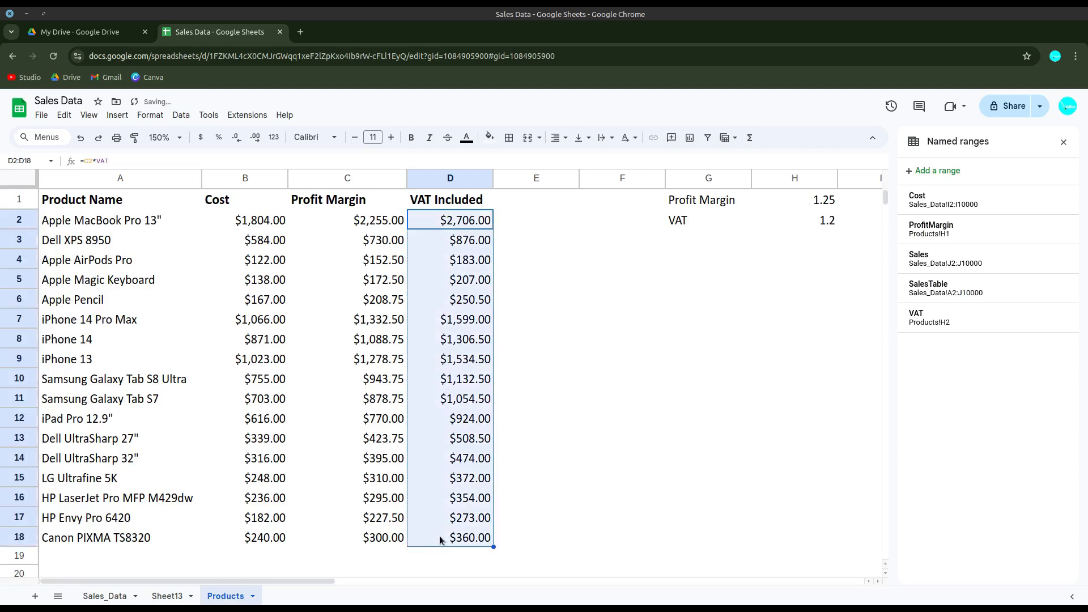
left_click(472, 465)
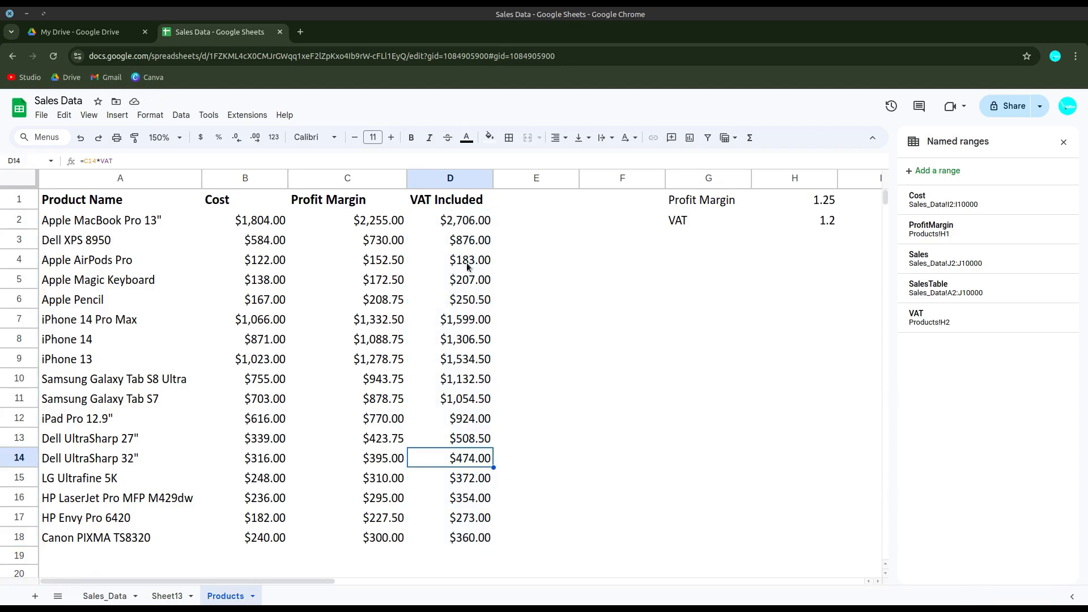
left_click(575, 443)
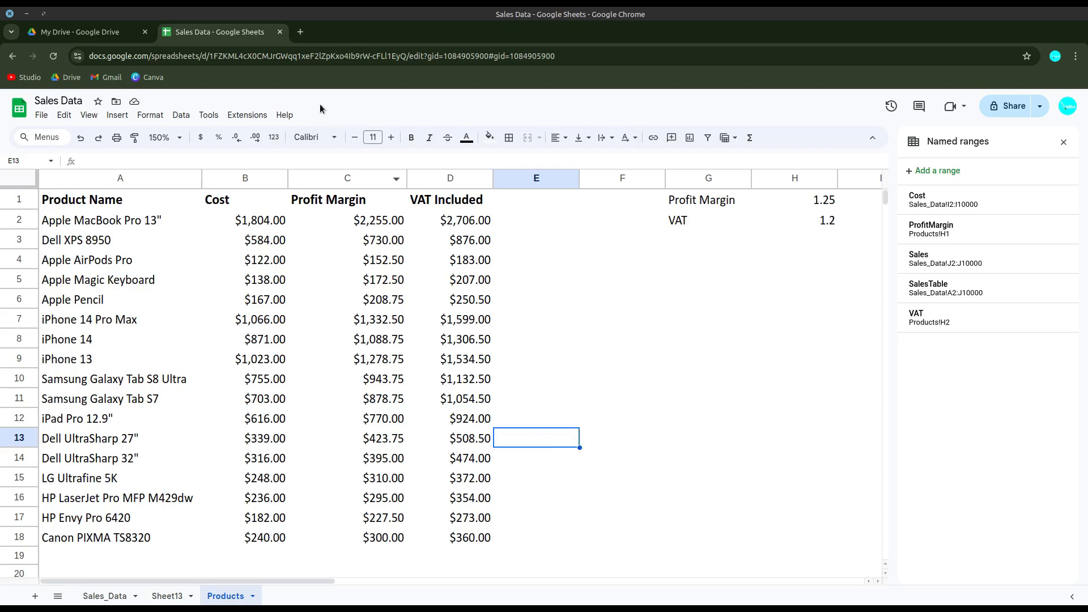
Create a blank spreadsheet in a new browser tab through the sheets.new address
left_click(300, 31)
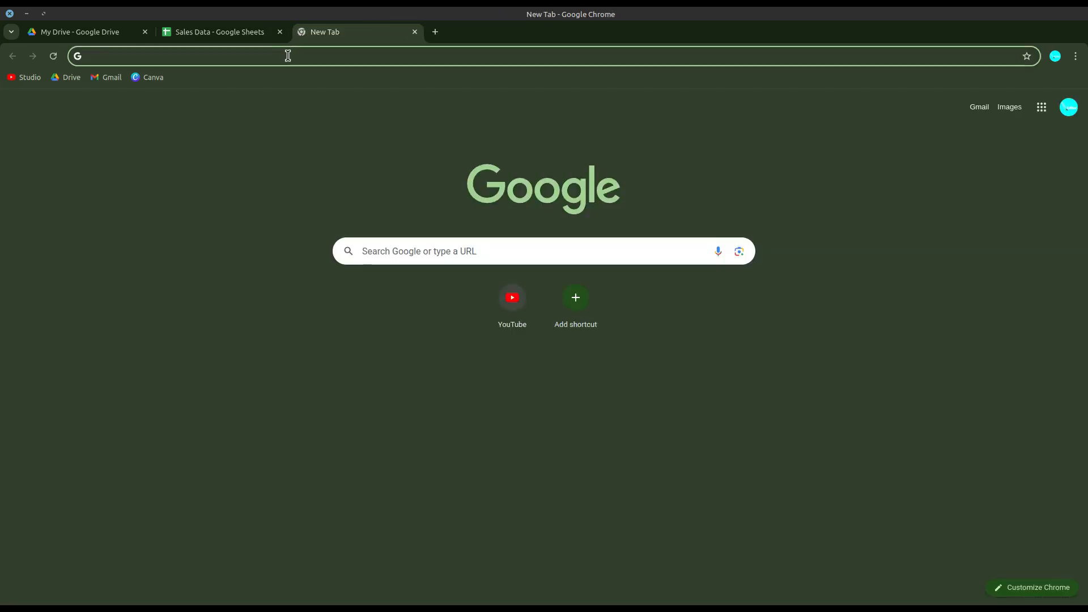
left_click(288, 55)
type("sheets")
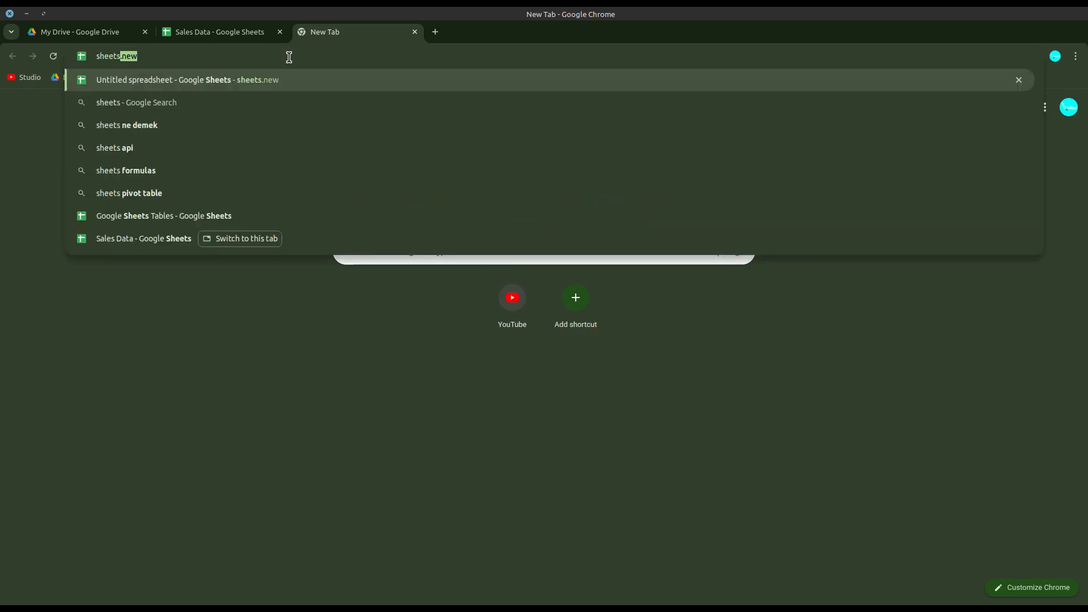
key("Return")
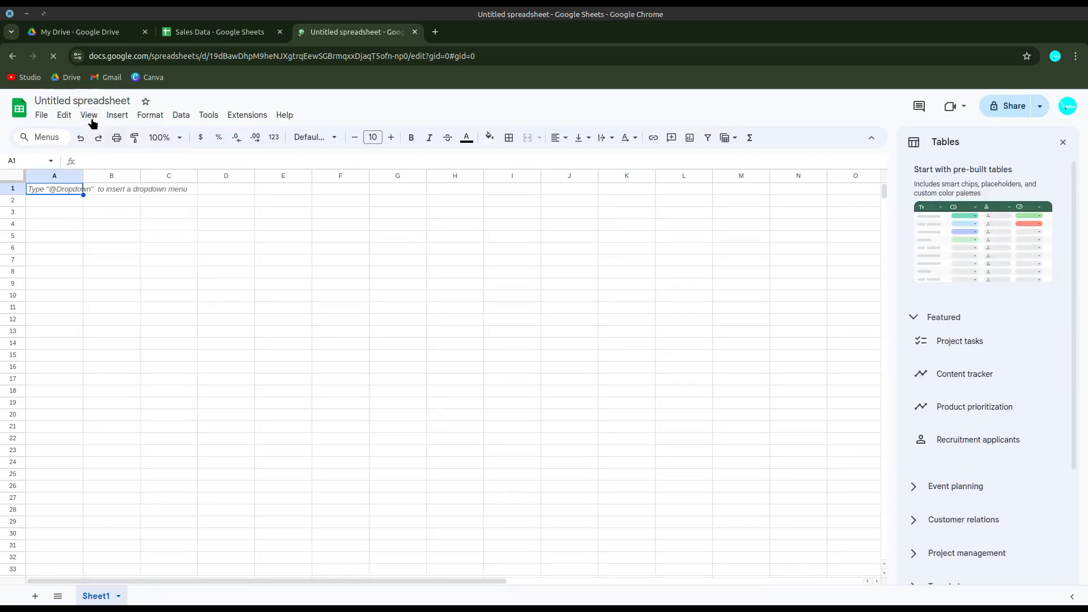
Hide the formula bar in the blank spreadsheet
left_click(92, 118)
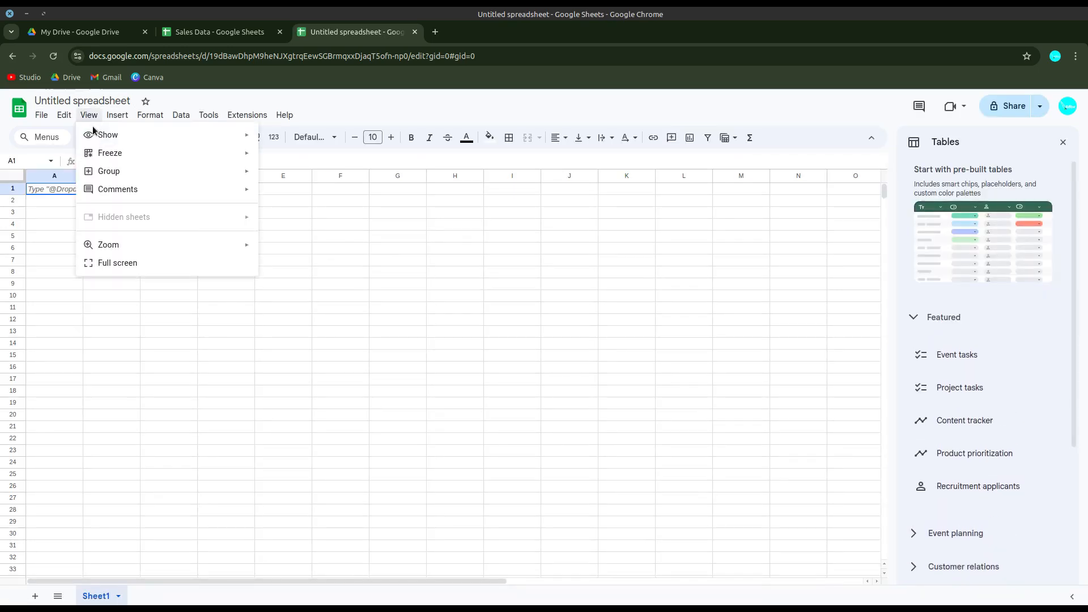
mouse_move(237, 140)
left_click(278, 145)
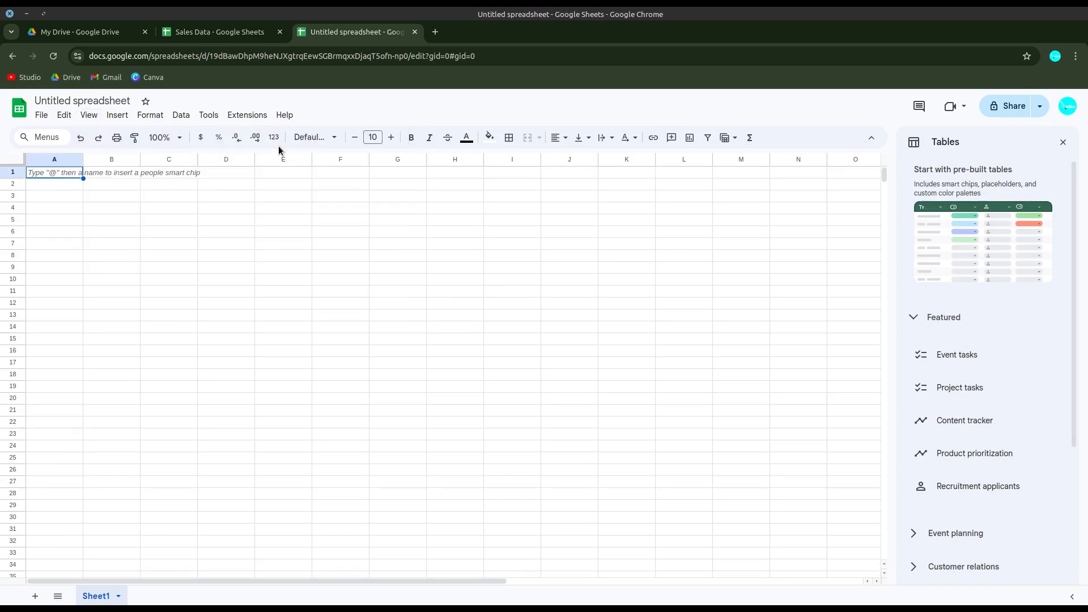
Turn off the gridlines in the blank spreadsheet
left_click(97, 115)
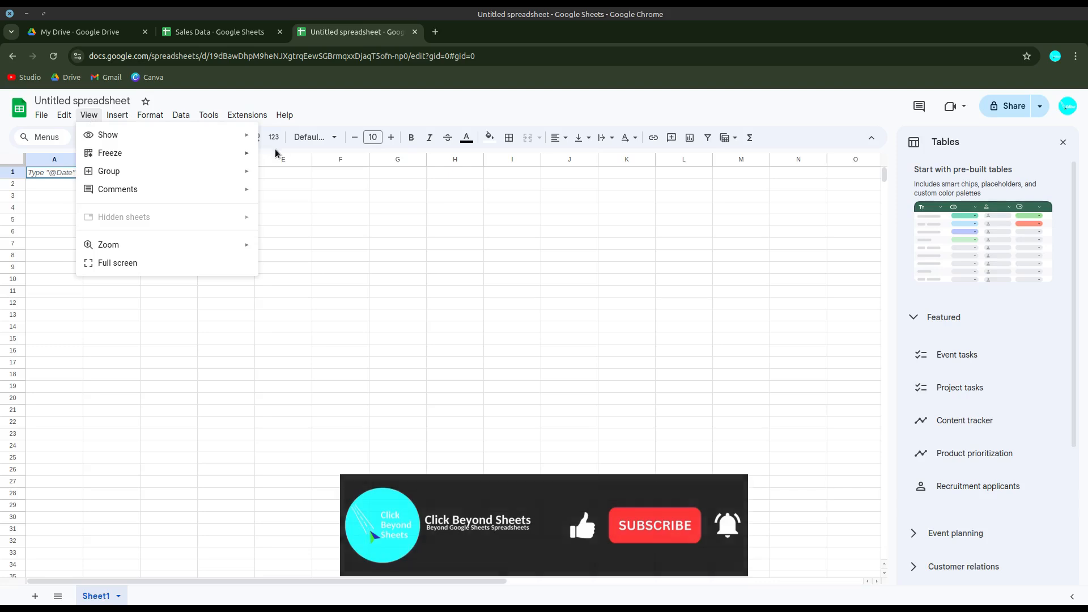
mouse_move(226, 142)
left_click(294, 156)
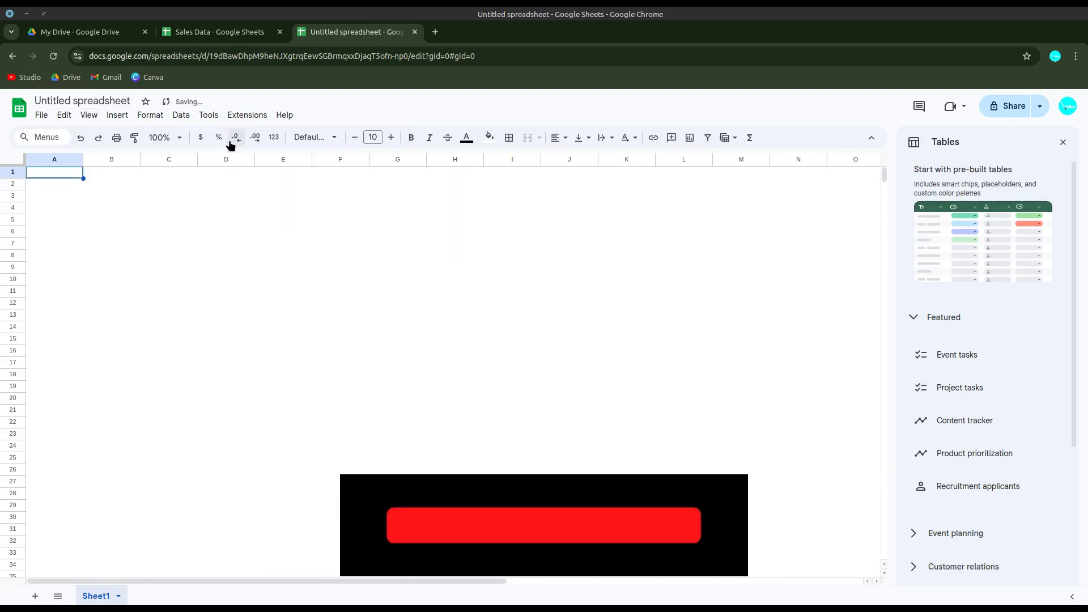
Show the formula bar again in the blank spreadsheet
left_click(91, 115)
mouse_move(170, 136)
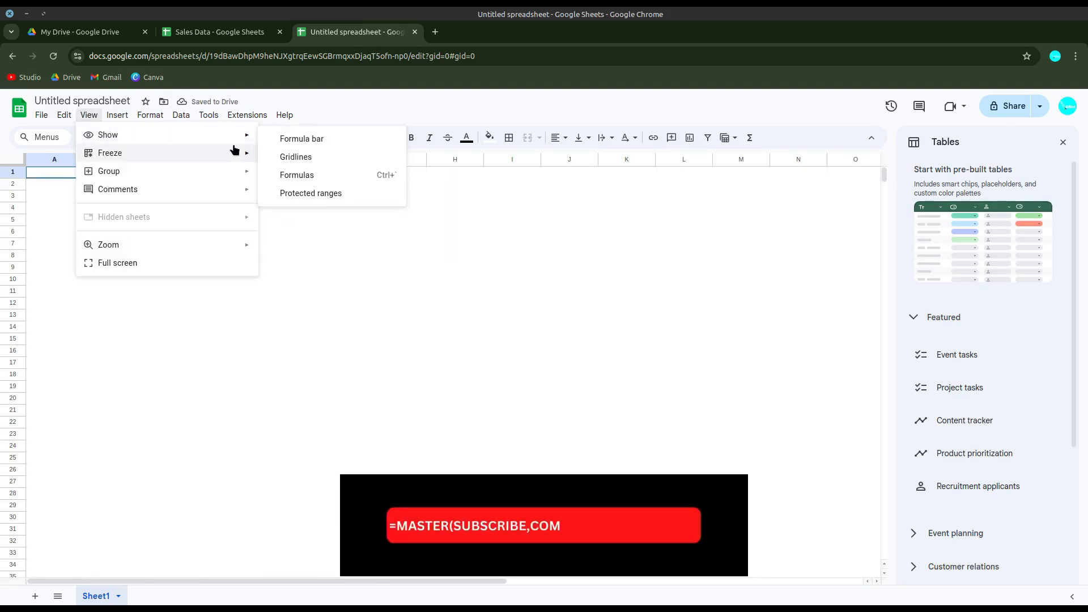
left_click(289, 143)
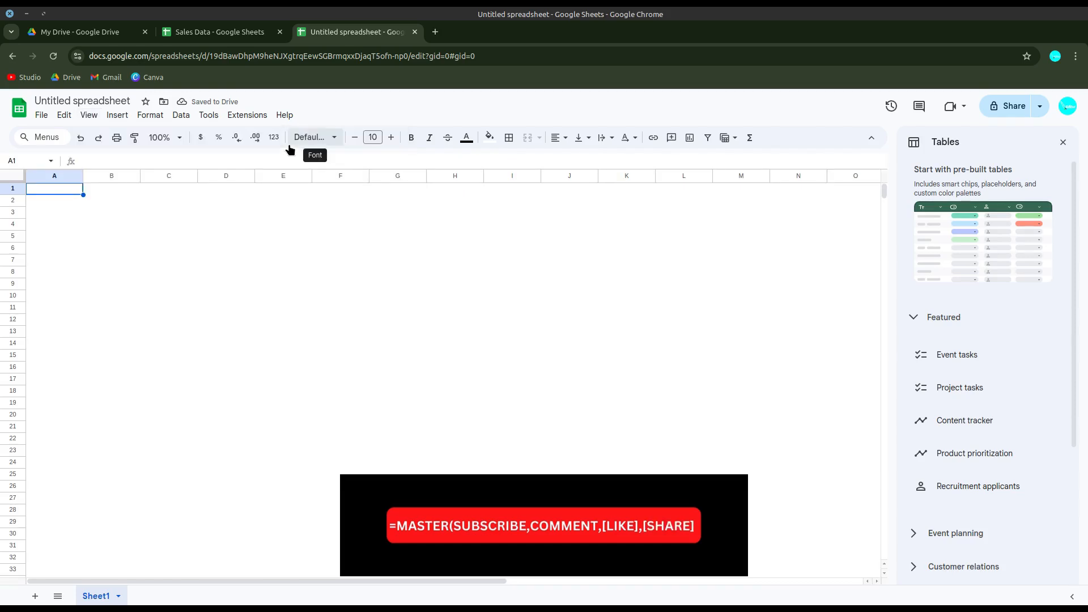
Close the Tables sidebar and return the selection to cell A1
left_click(223, 226)
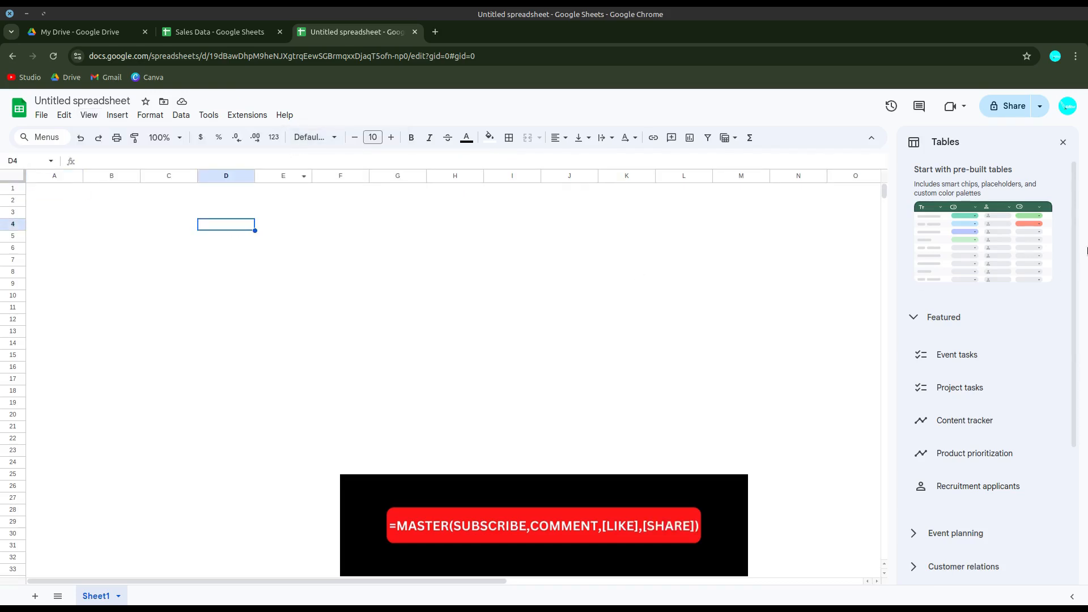
left_click(1062, 142)
left_click(62, 249)
key("ctrl+Home")
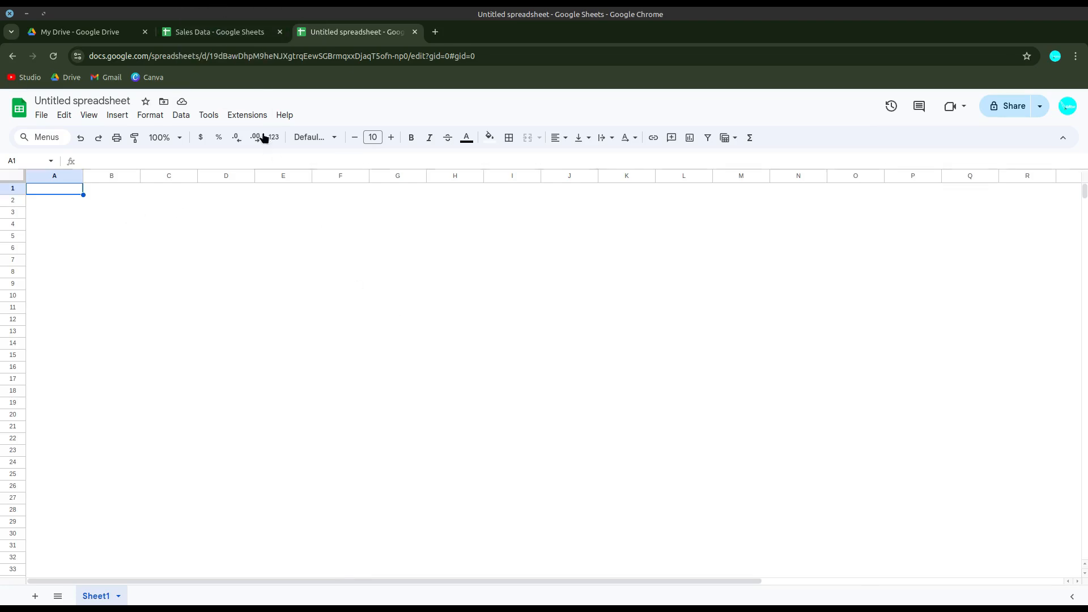
Copy the Cost column B1:B18 from the Products sheet of Sales Data and paste it at A1 of the untitled spreadsheet
left_click(236, 34)
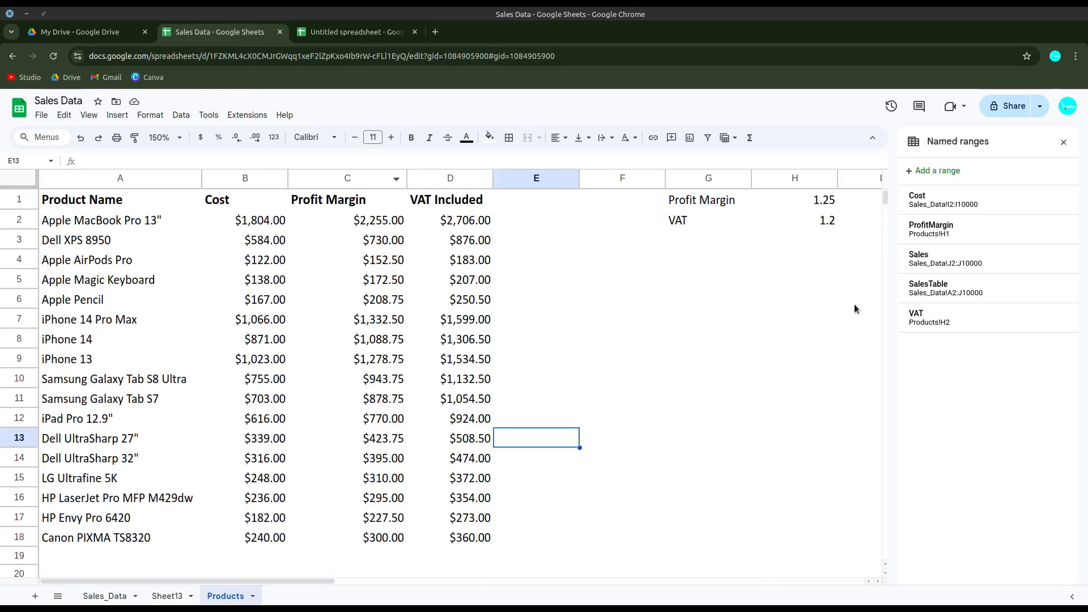
left_click(824, 217)
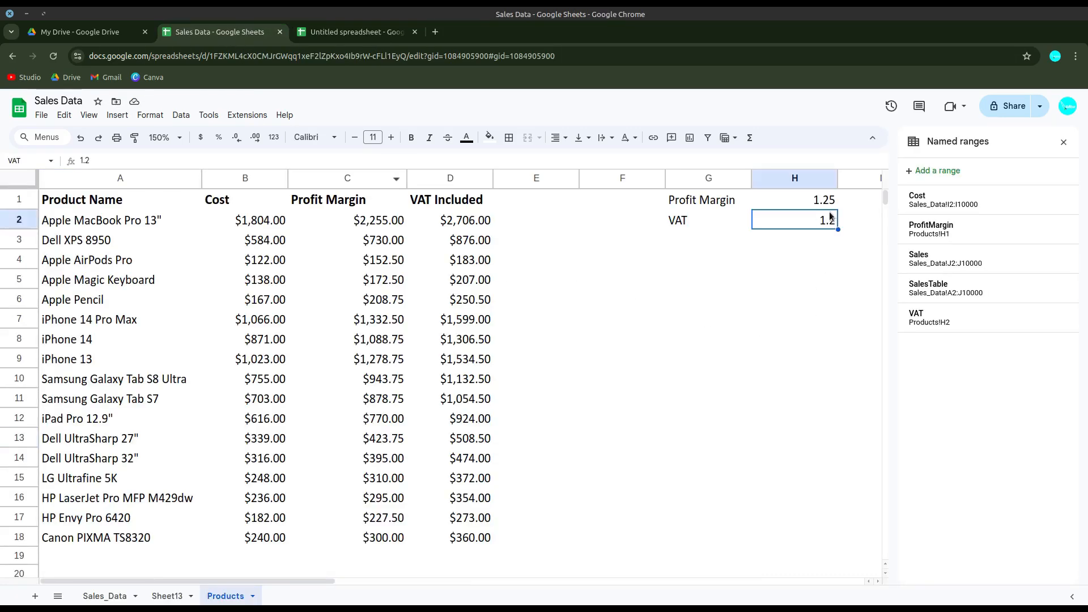
left_click(824, 205)
left_click(821, 217)
left_click_drag(248, 208, 236, 542)
right_click(235, 543)
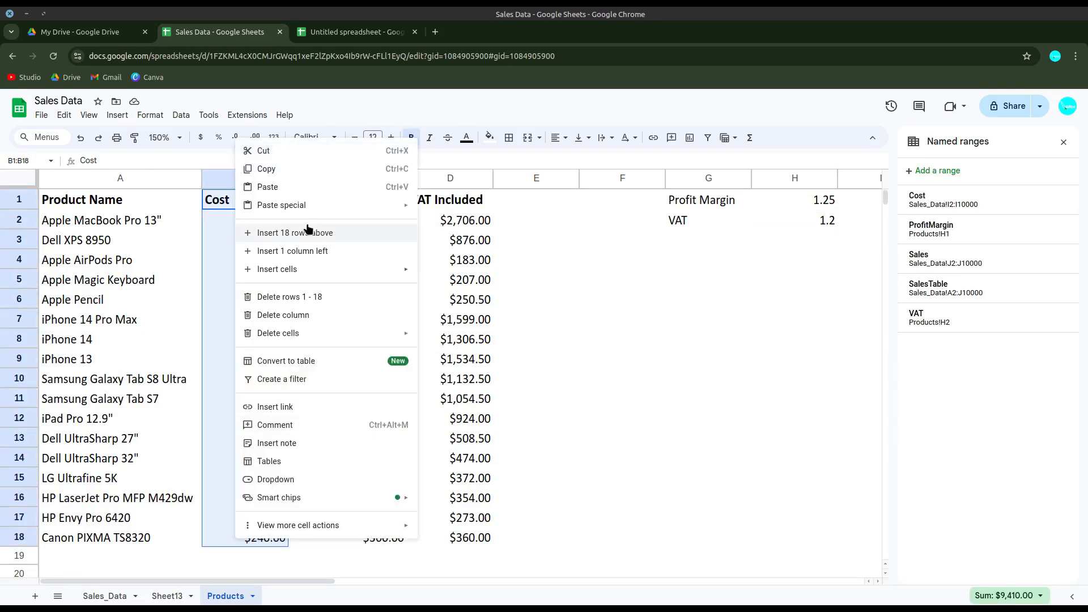
left_click(292, 169)
left_click(336, 35)
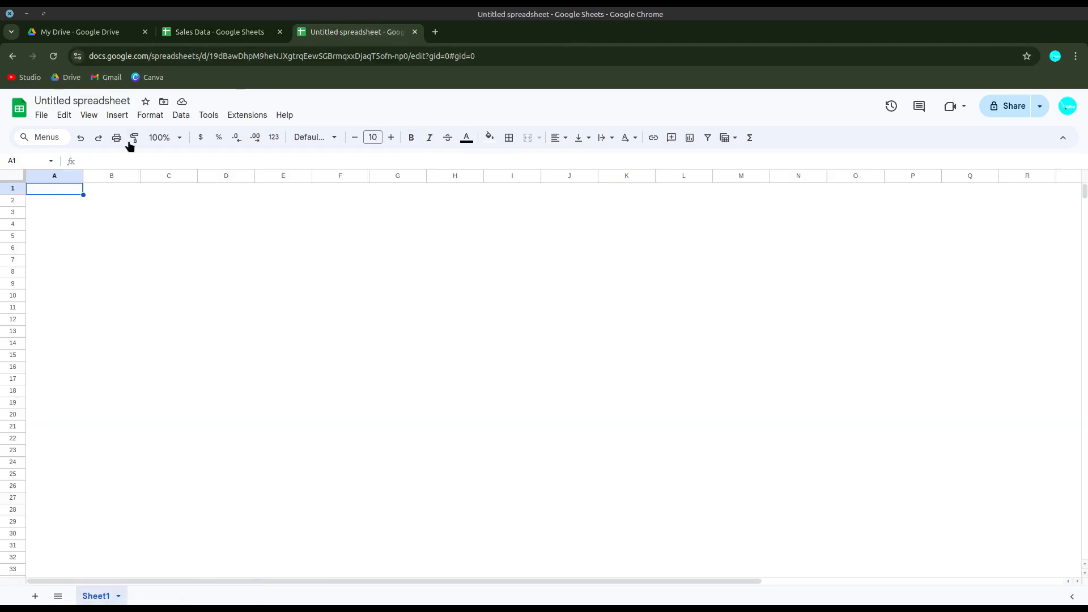
right_click(61, 193)
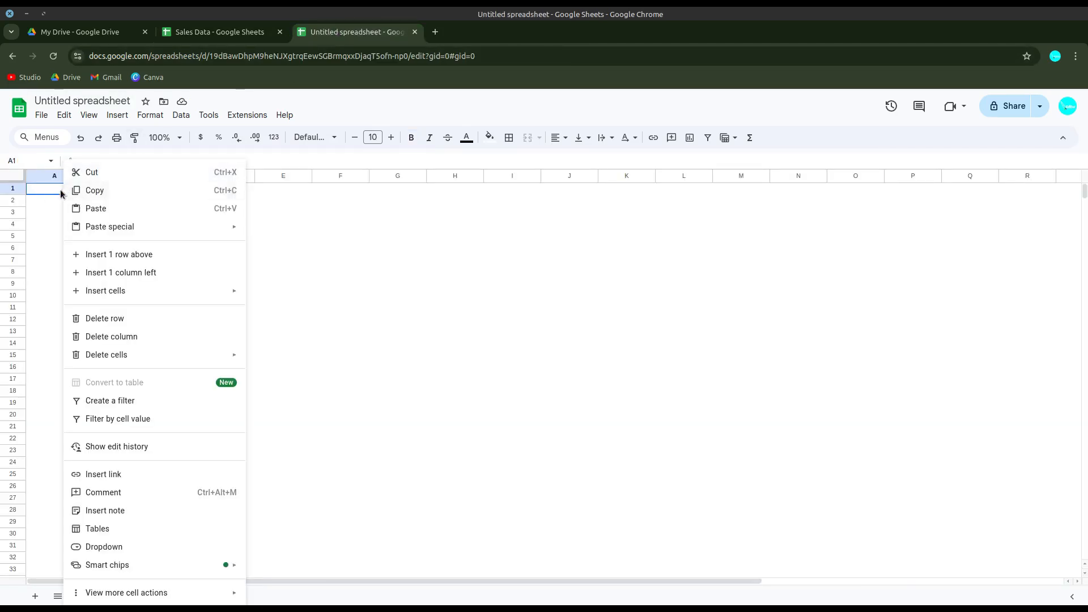
left_click(95, 209)
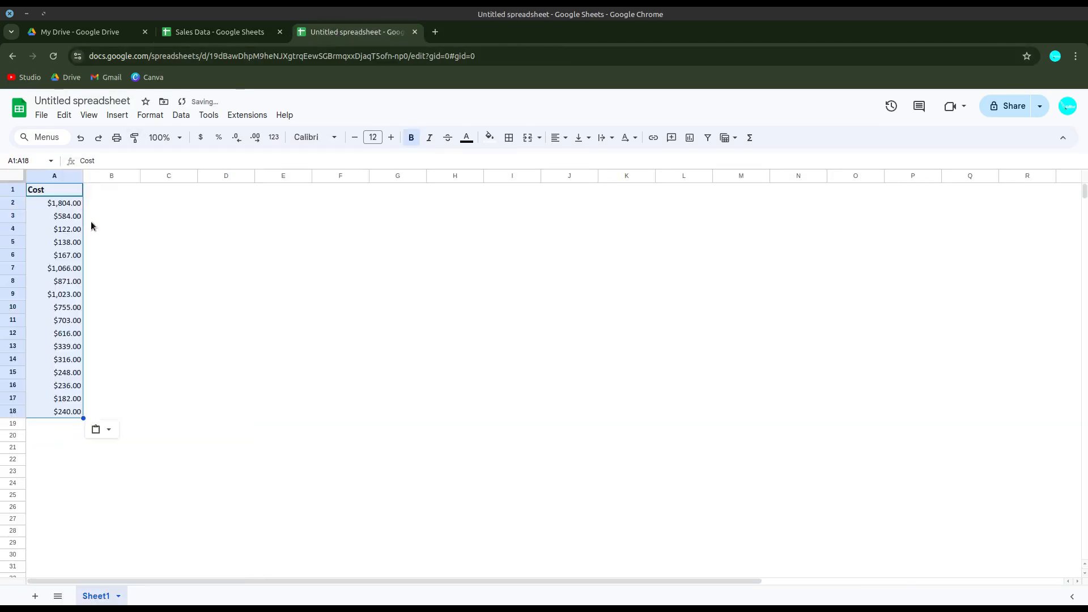
Set the zoom of the untitled spreadsheet to 150% and deselect the pasted Cost column
left_click(179, 138)
left_click(157, 253)
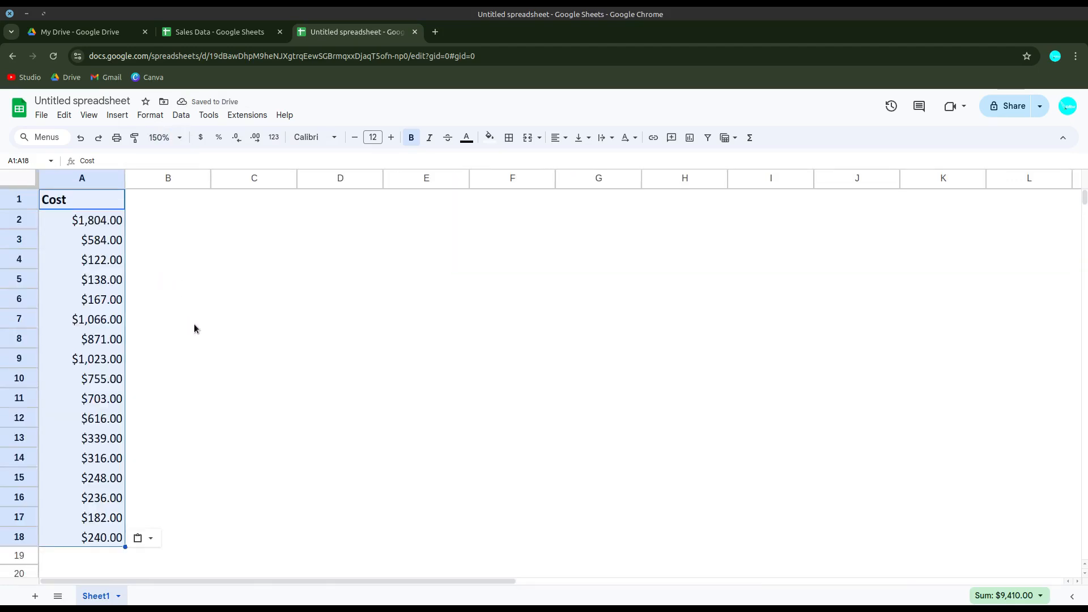
left_click(194, 324)
Copy the Profit Margin header from C1 of the Products sheet into cell B1 of the untitled spreadsheet
left_click(149, 202)
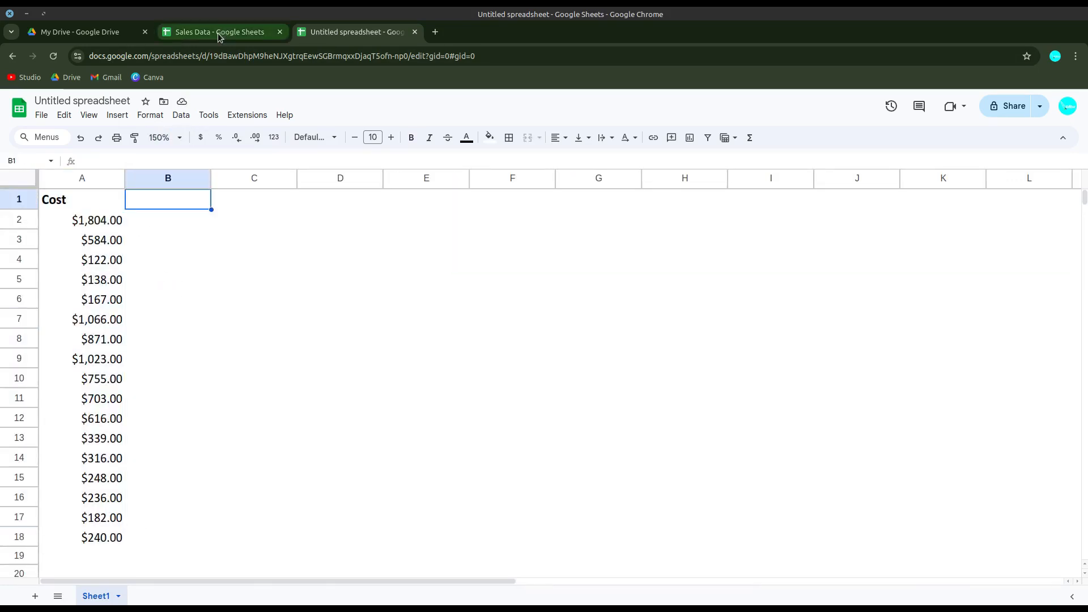
left_click(227, 32)
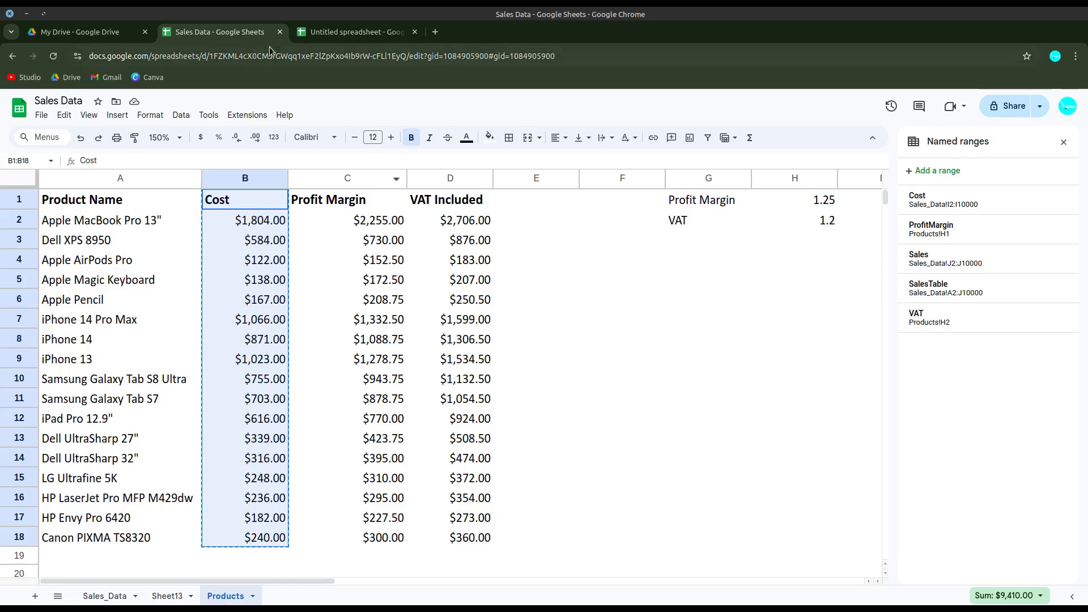
right_click(332, 199)
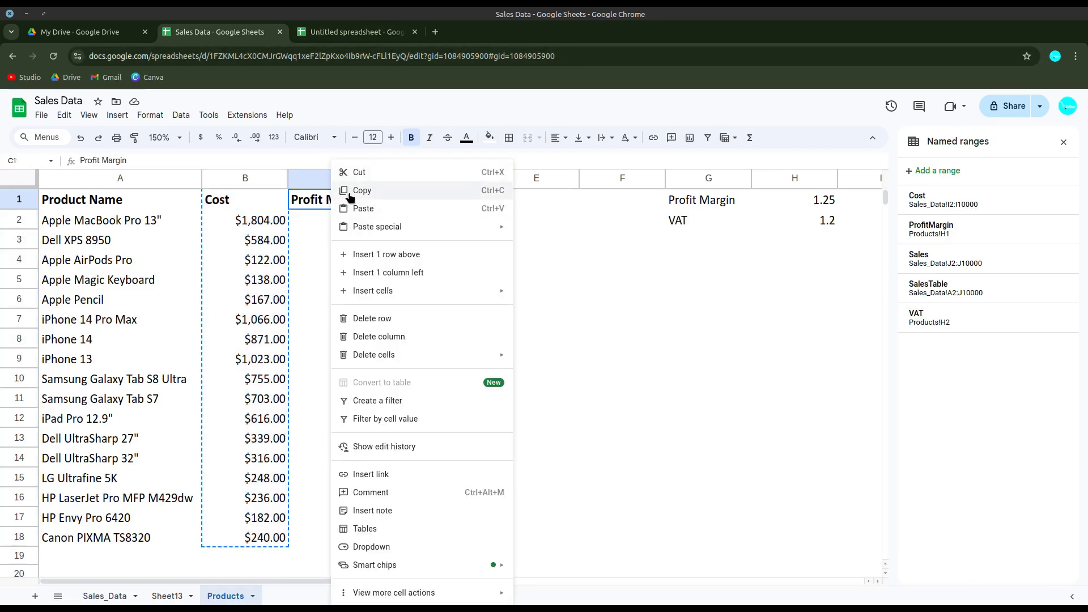
left_click(362, 190)
left_click(351, 31)
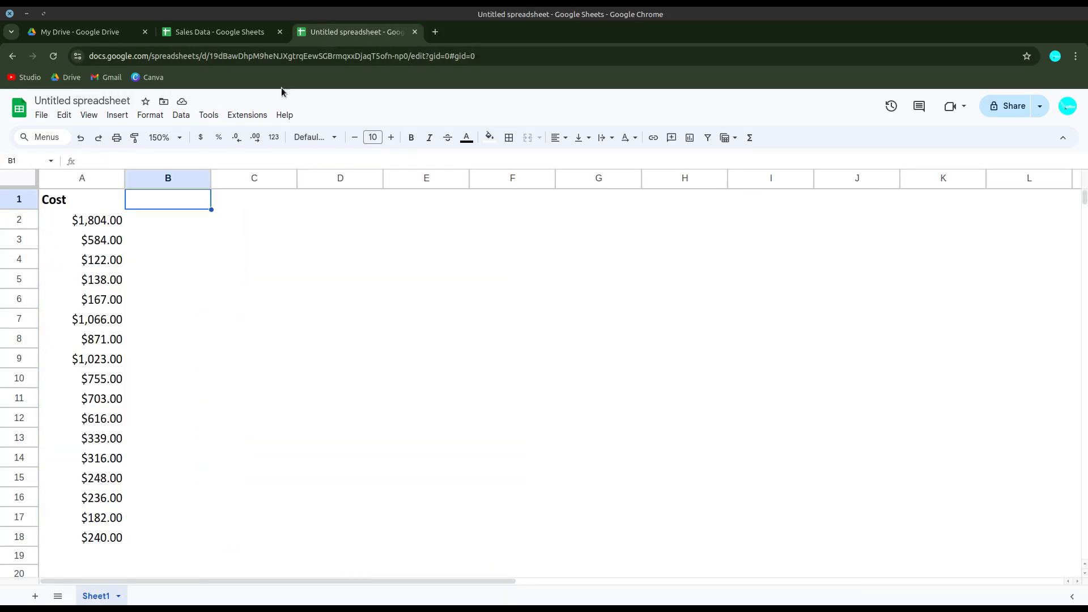
right_click(193, 200)
left_click(218, 210)
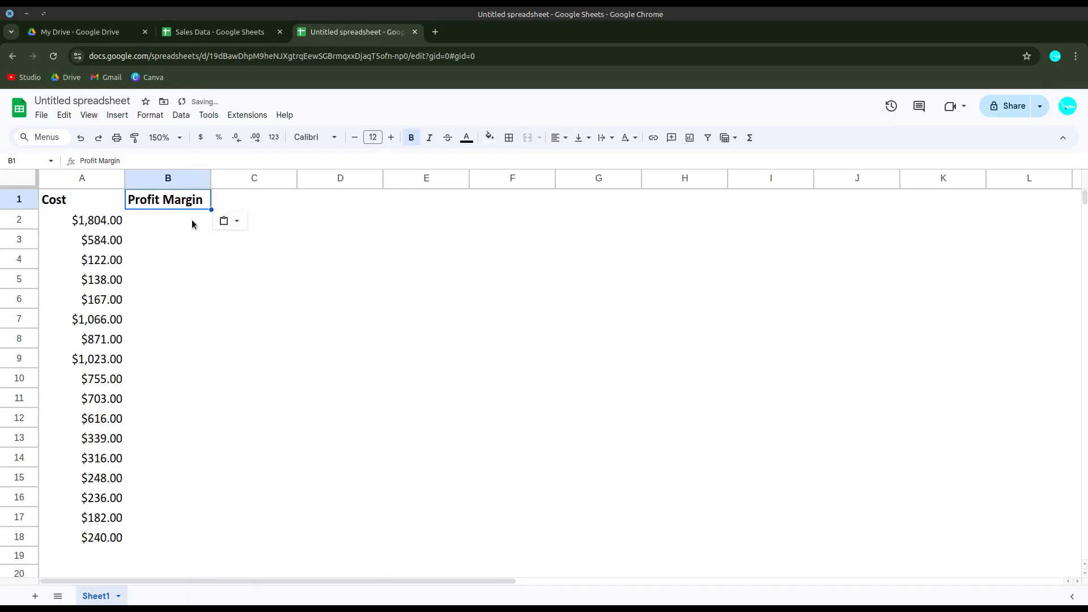
Enter the formula =A2*ProfitMargin in cell B2 of the untitled spreadsheet, consulting the named ranges in Sales Data
left_click(165, 233)
left_click(161, 224)
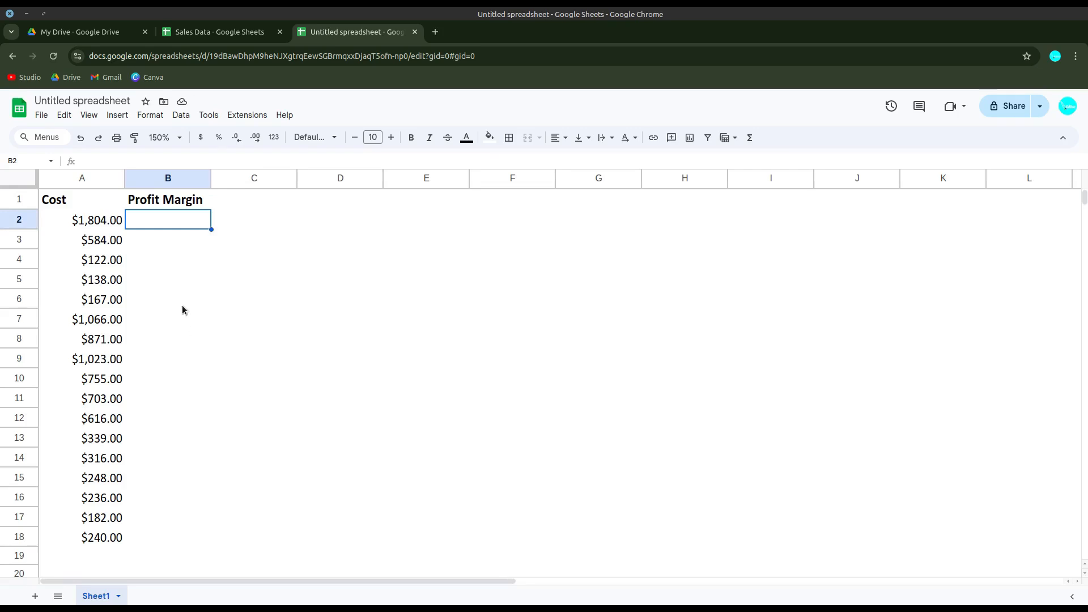
left_click(226, 34)
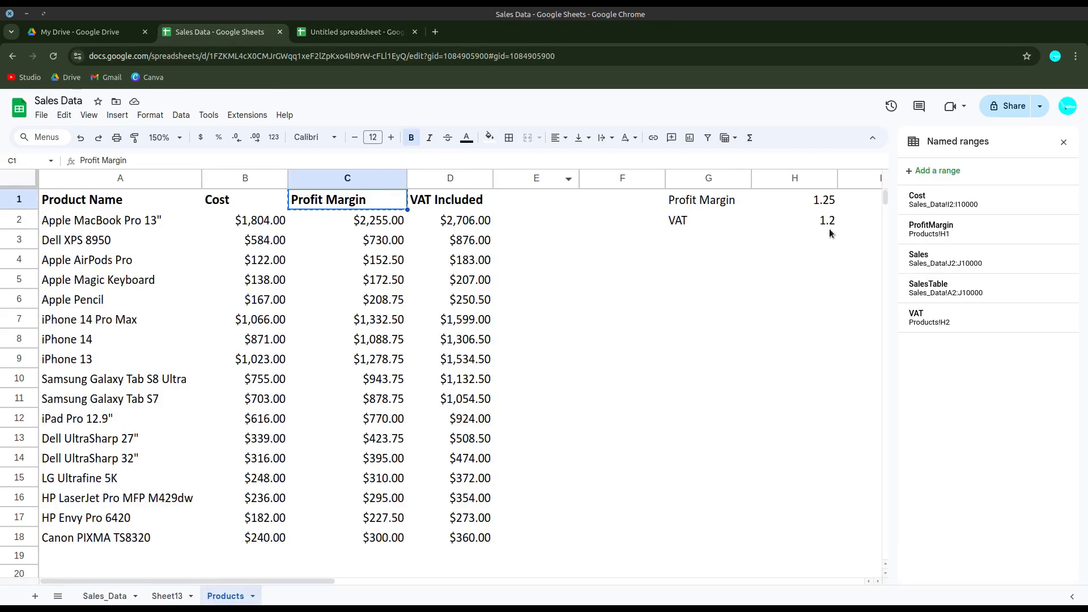
left_click(338, 34)
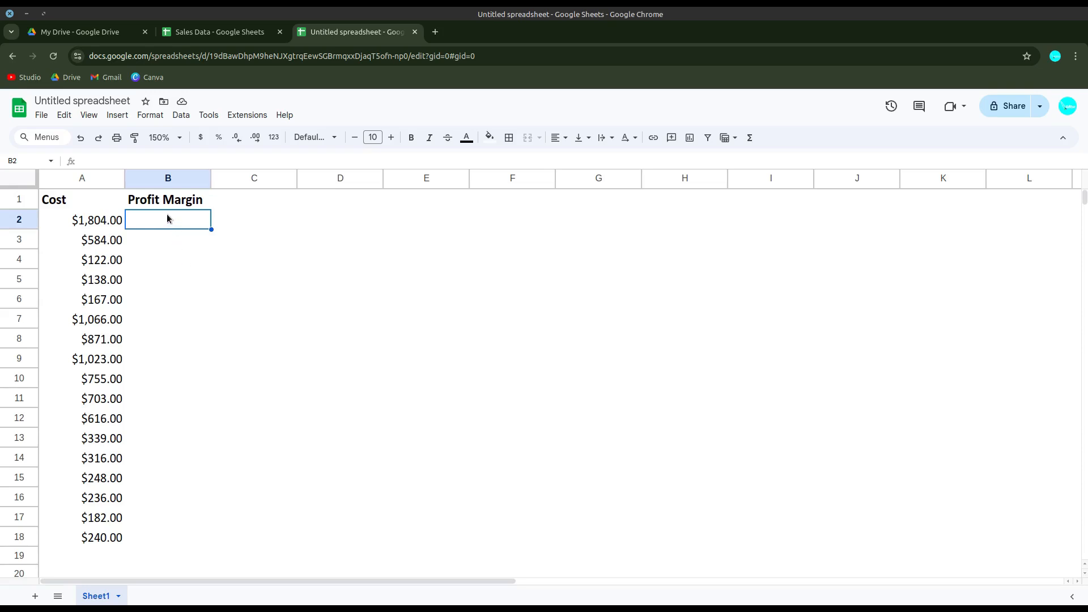
type("=")
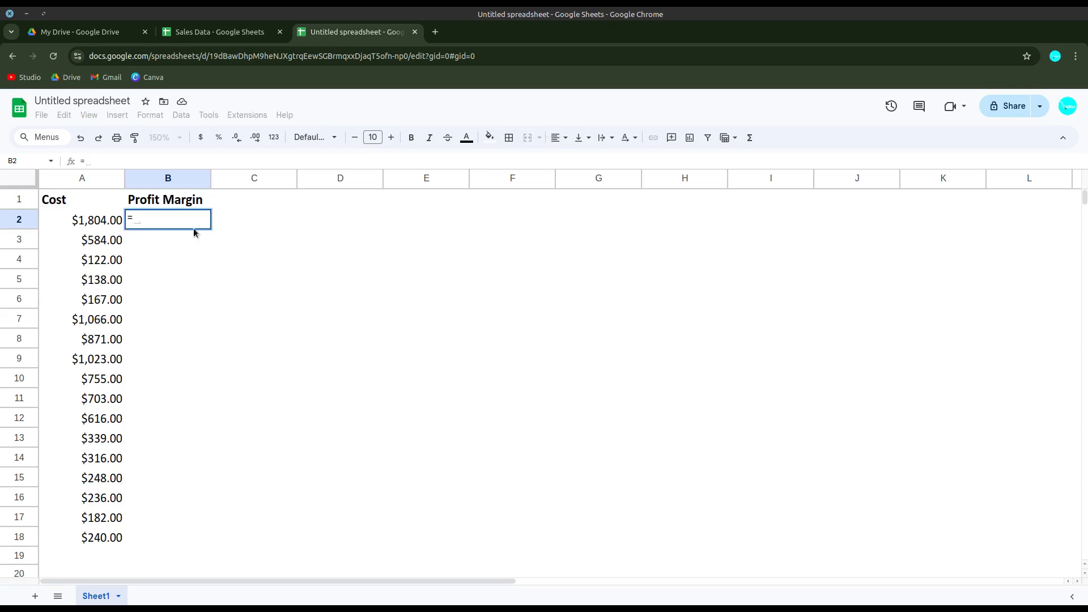
left_click(106, 220)
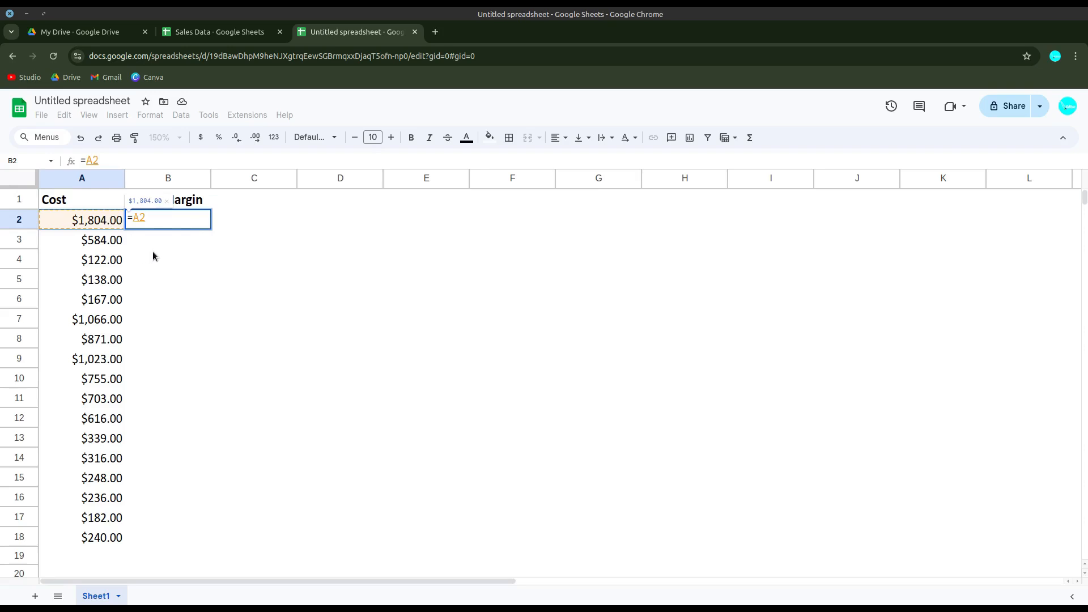
type("*")
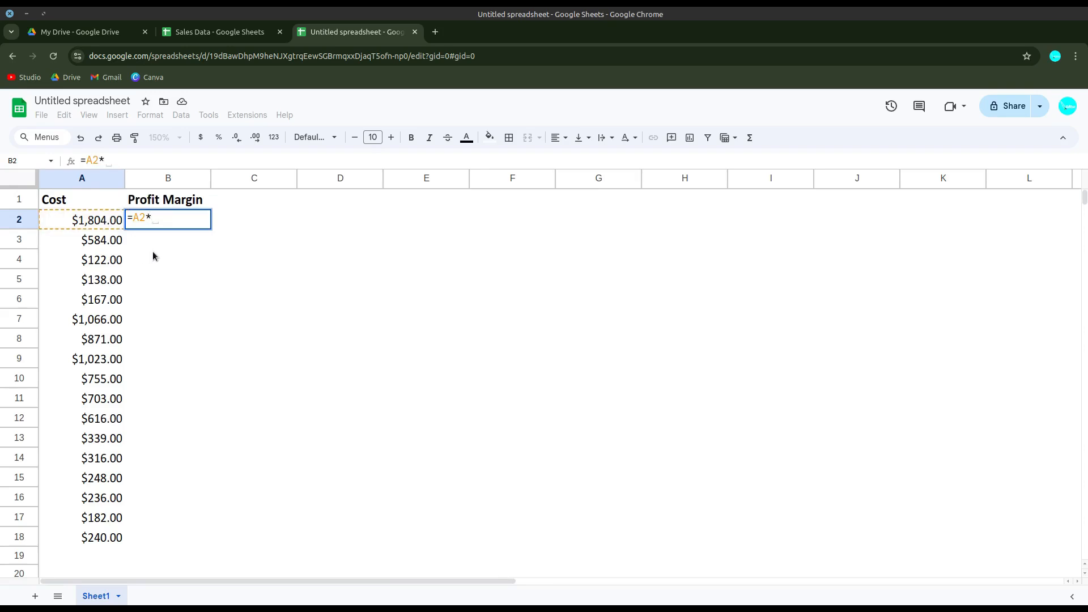
type("Profit")
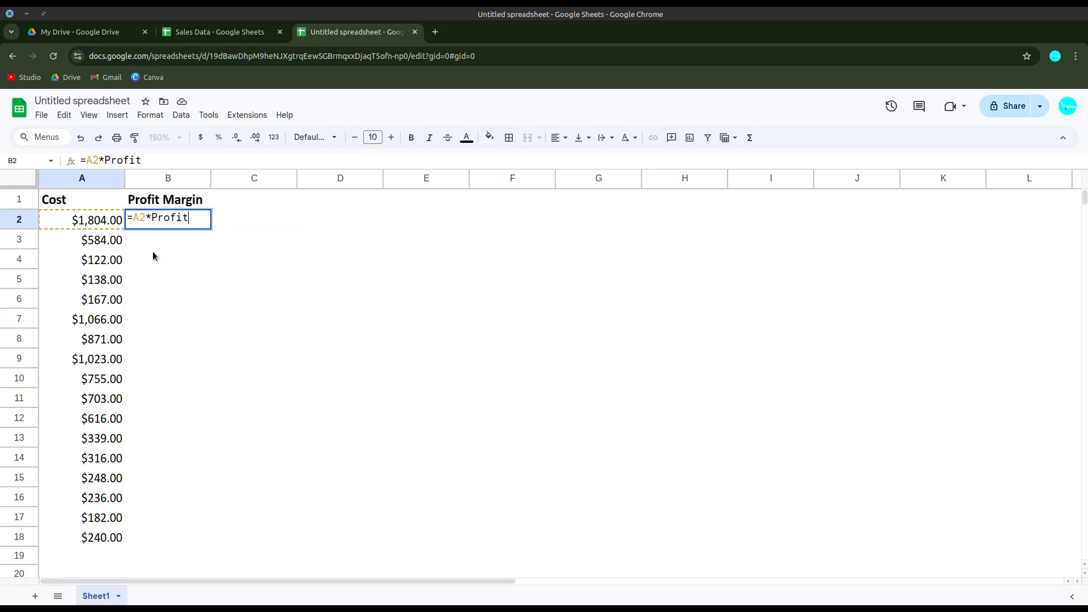
type("Margin")
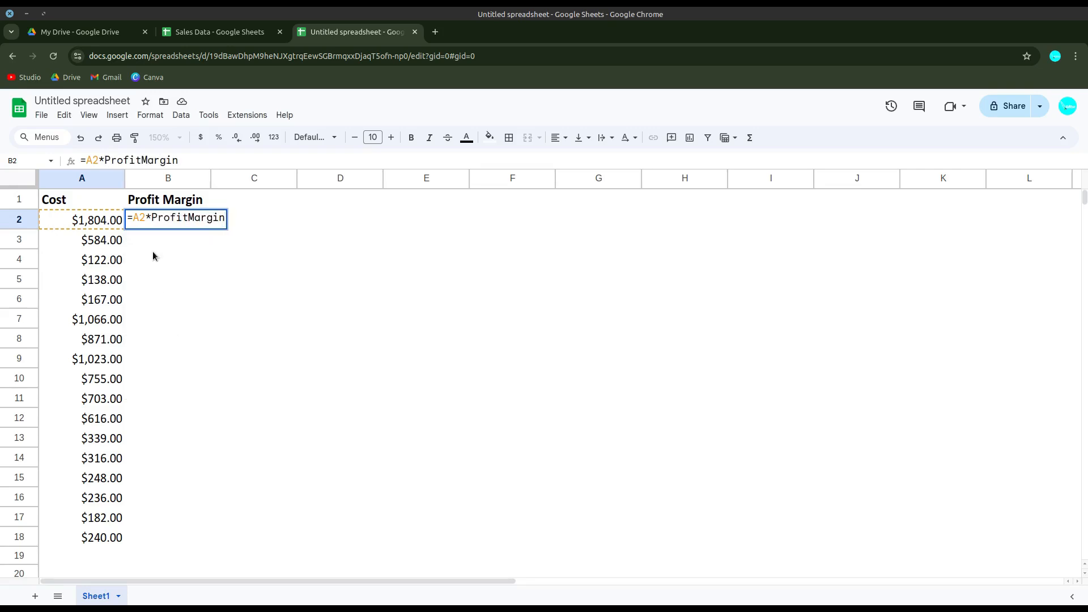
key("Return")
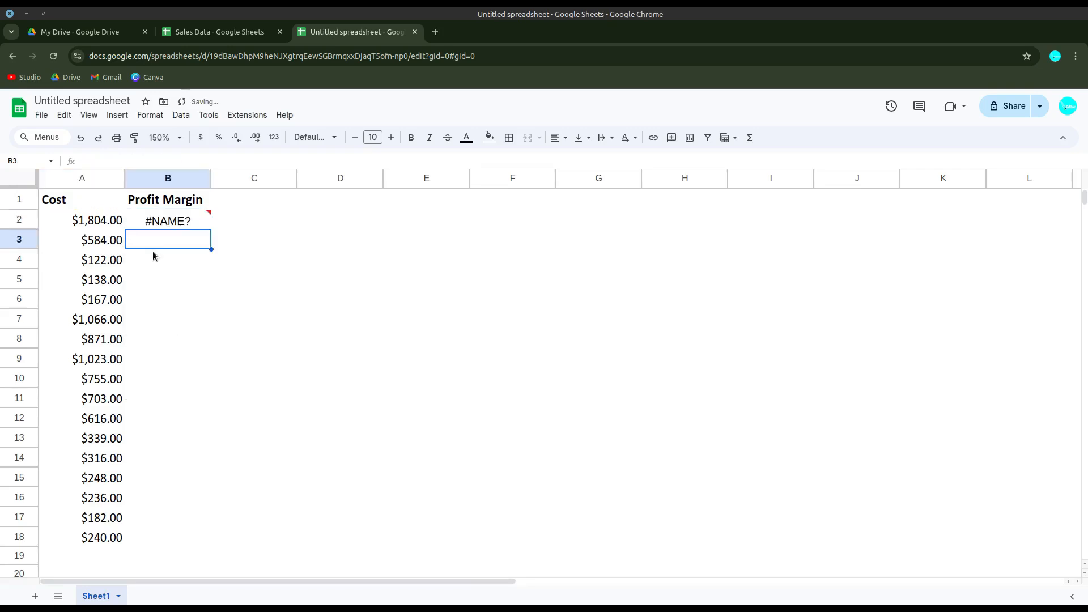
Inspect the result of cell B2 and compare it with the named ranges defined in Sales Data
left_click(174, 226)
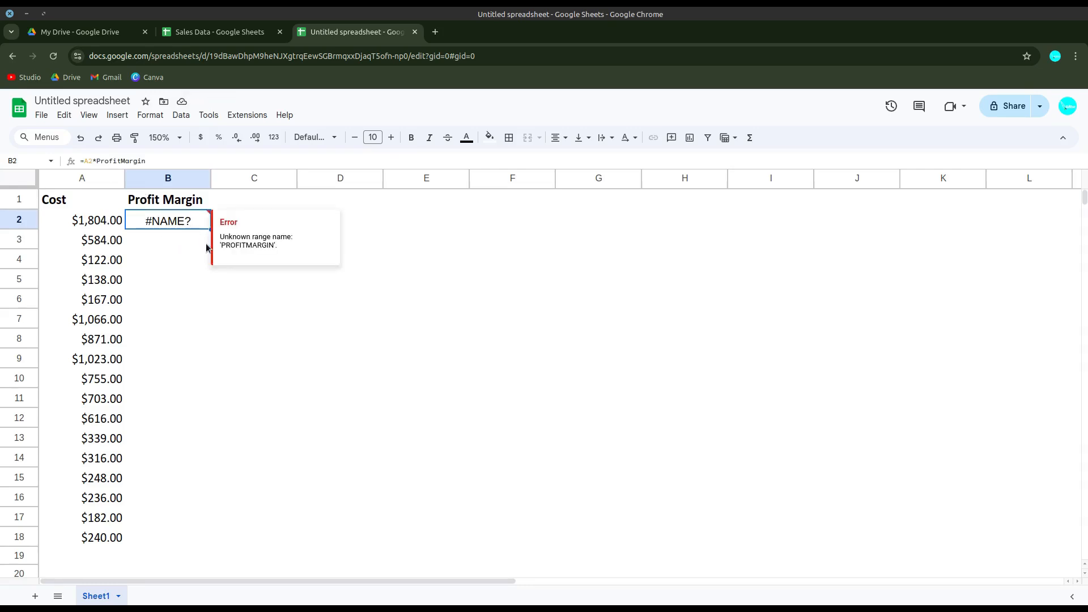
left_click(216, 36)
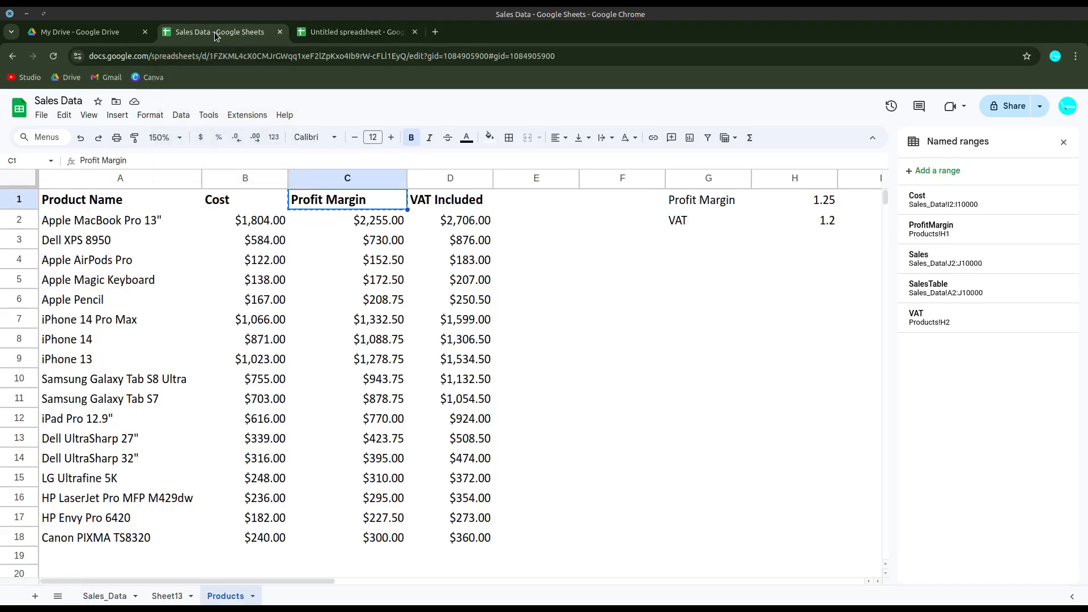
left_click(333, 33)
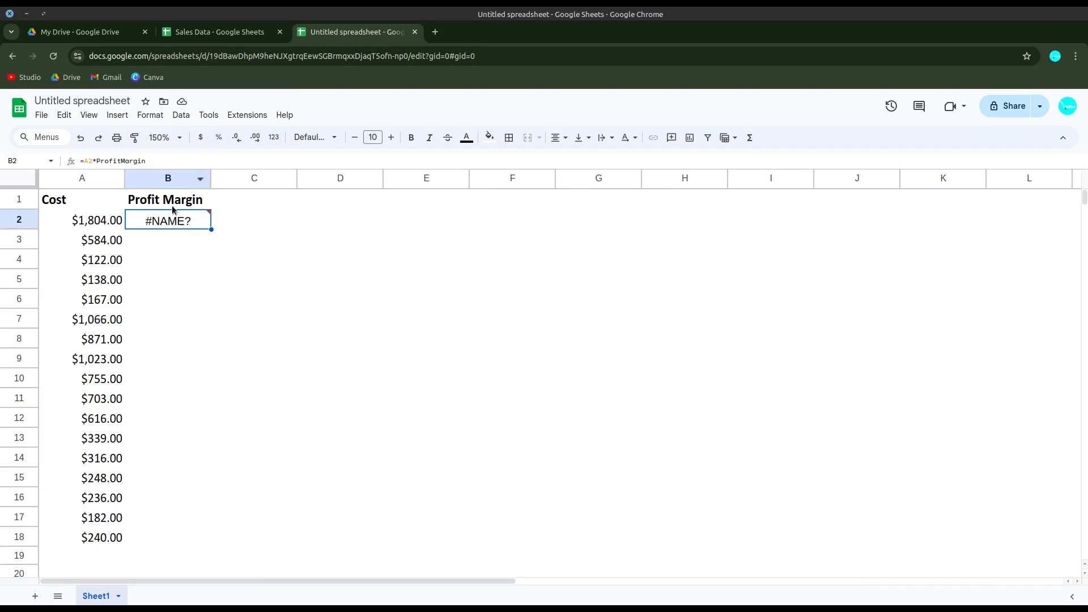
Insert the start of an IMPORTRANGE function with an opening quotation mark before ProfitMargin in the B2 formula
left_click(97, 161)
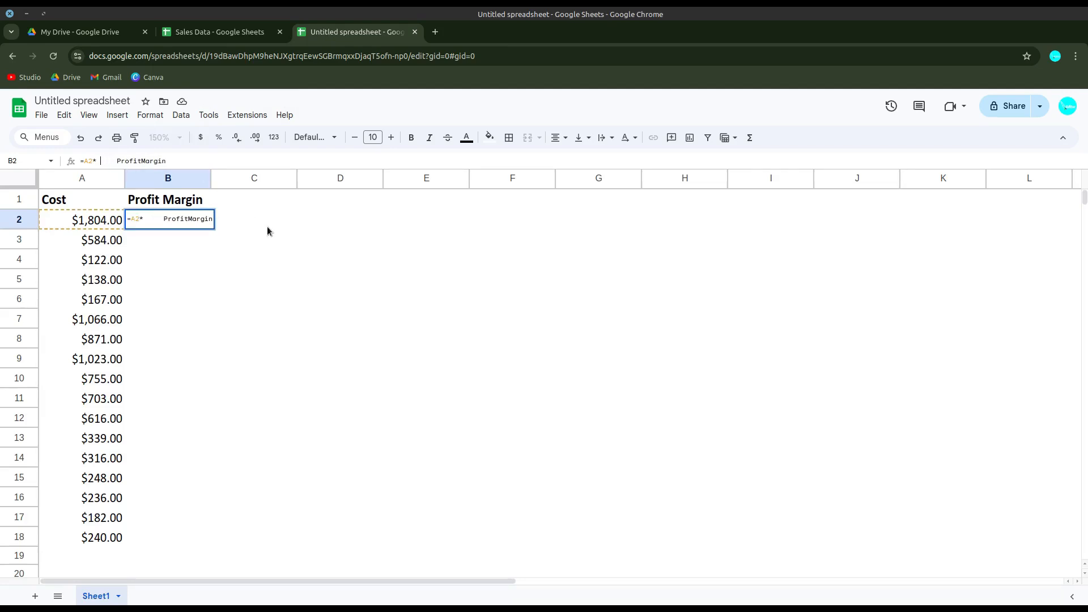
type("IMPORTR")
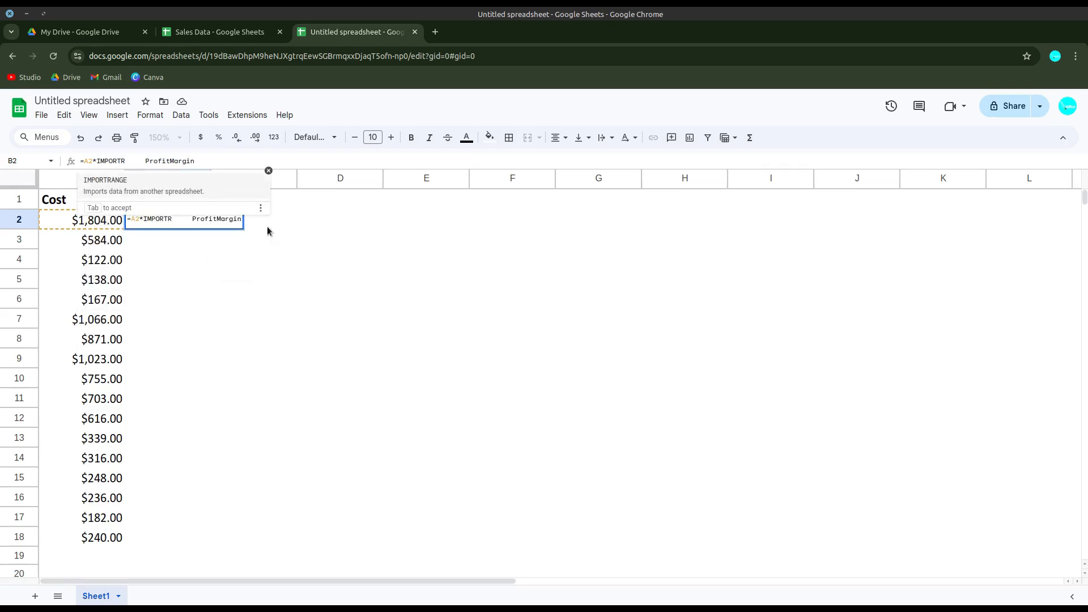
type("ANGE")
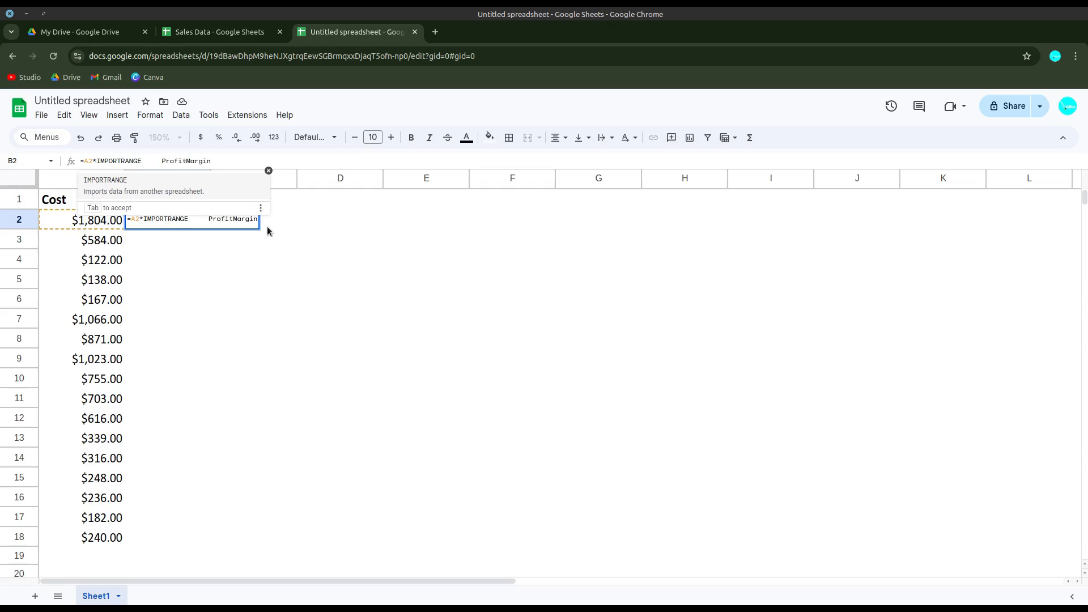
type("(\"")
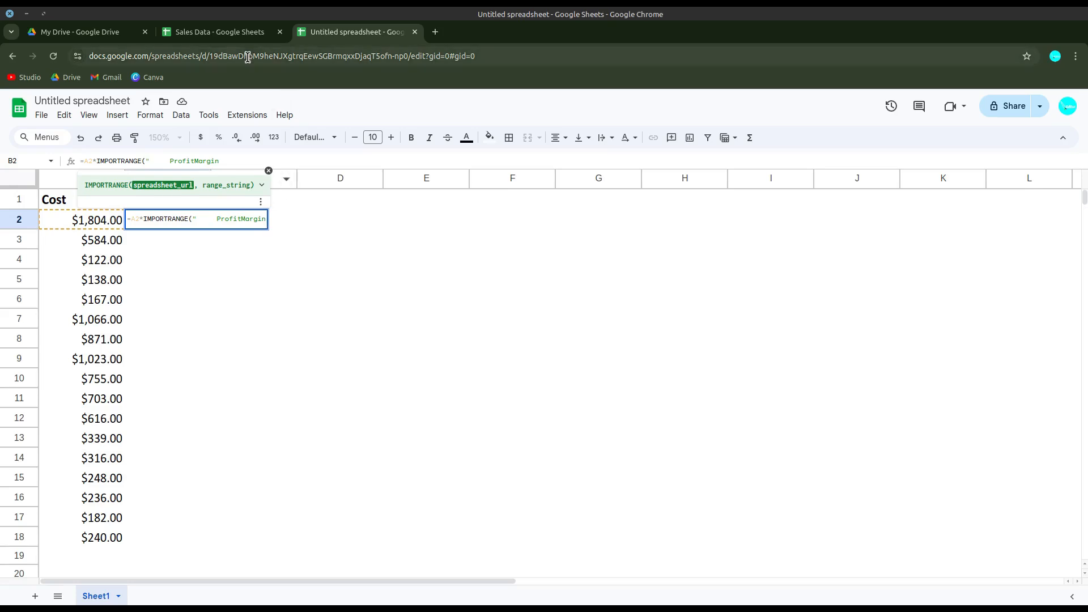
Copy the URL of the Sales Data spreadsheet into the B2 formula as IMPORTRANGE's spreadsheet_url argument, with no space after the opening quote
left_click(241, 28)
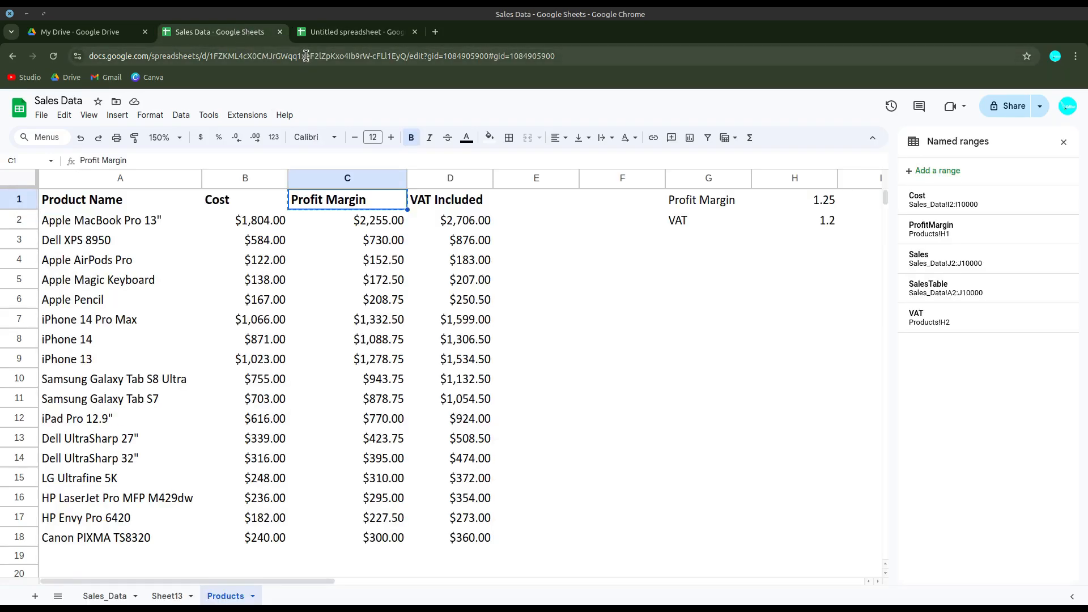
right_click(306, 56)
left_click(323, 139)
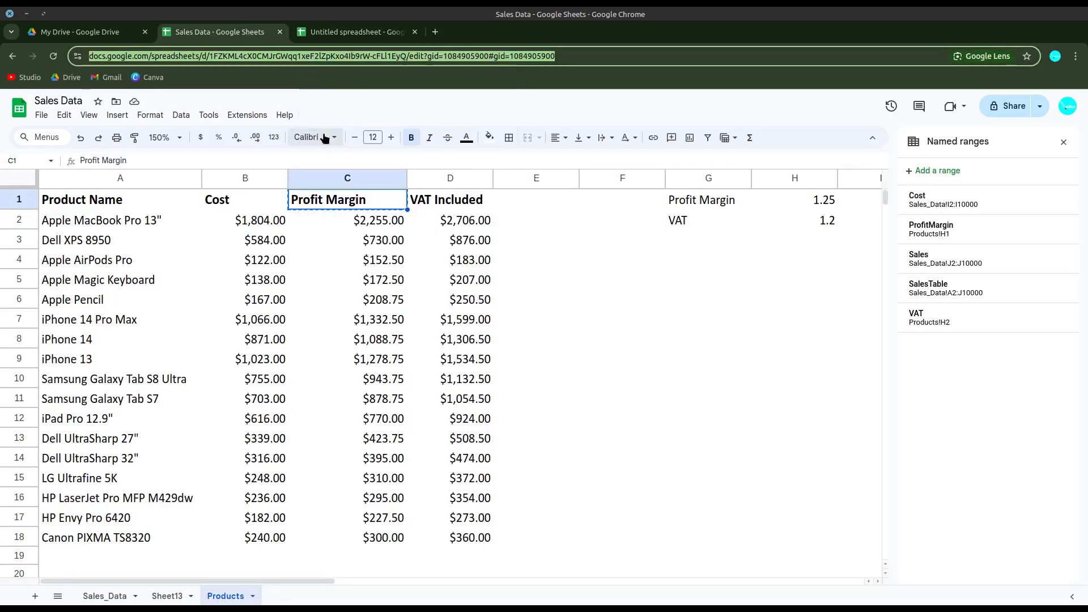
left_click(342, 34)
right_click(154, 160)
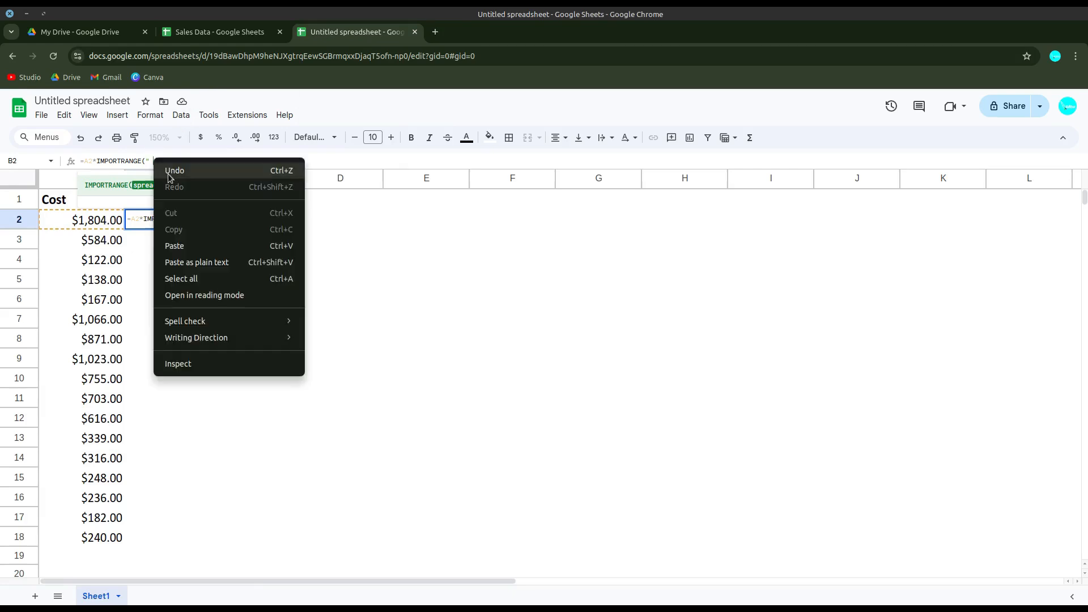
left_click(201, 247)
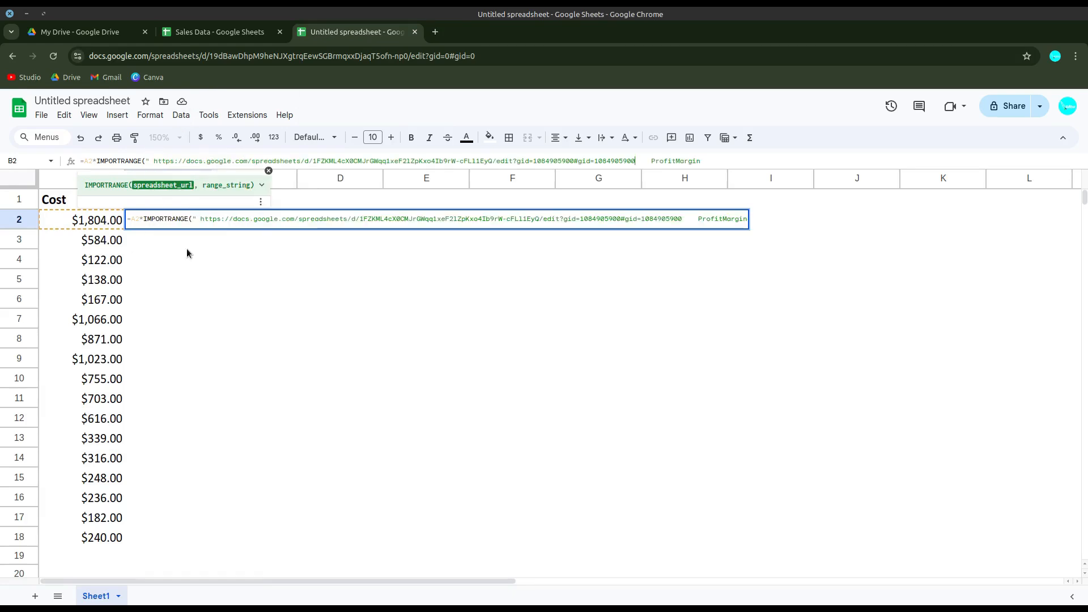
left_click(154, 162)
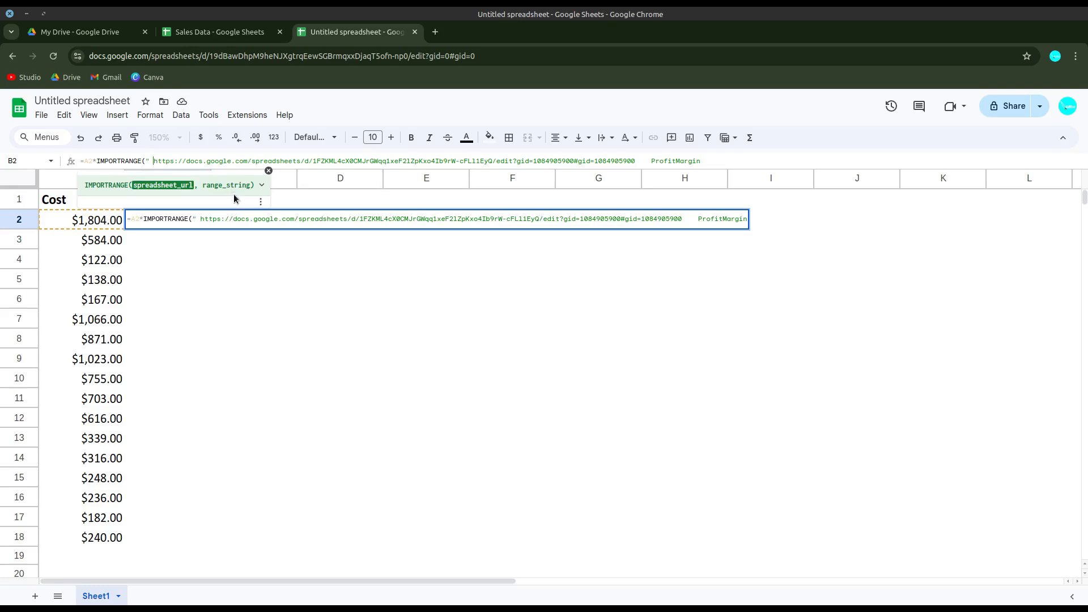
key("BackSpace")
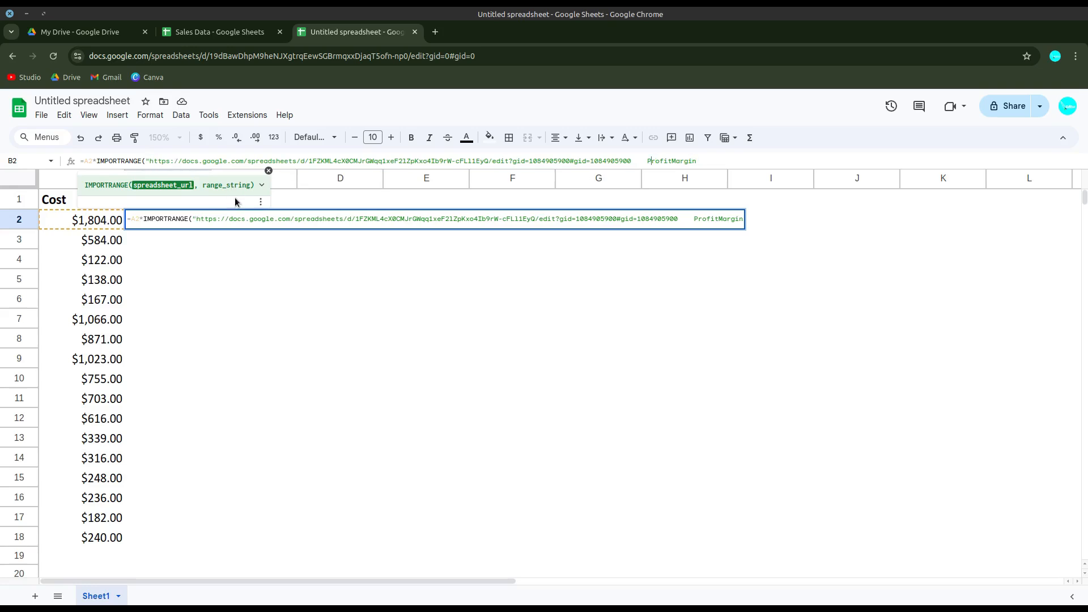
Close the URL argument with a quote and comma, open the range_string quote, and remove the leftover ProfitMargin text
type("\",")
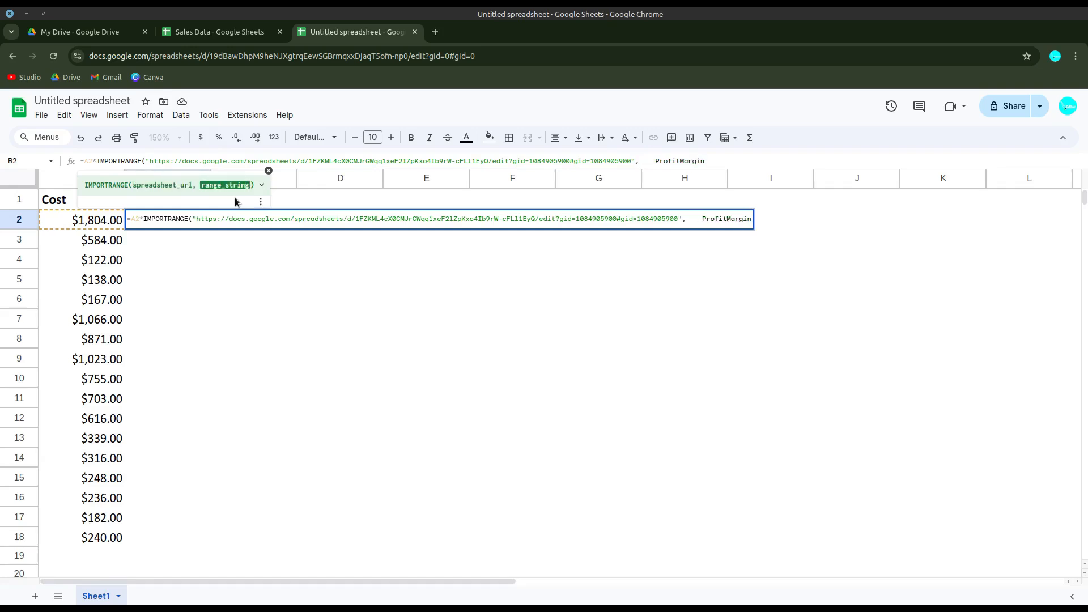
type("\"")
left_click_drag(661, 159, 738, 159)
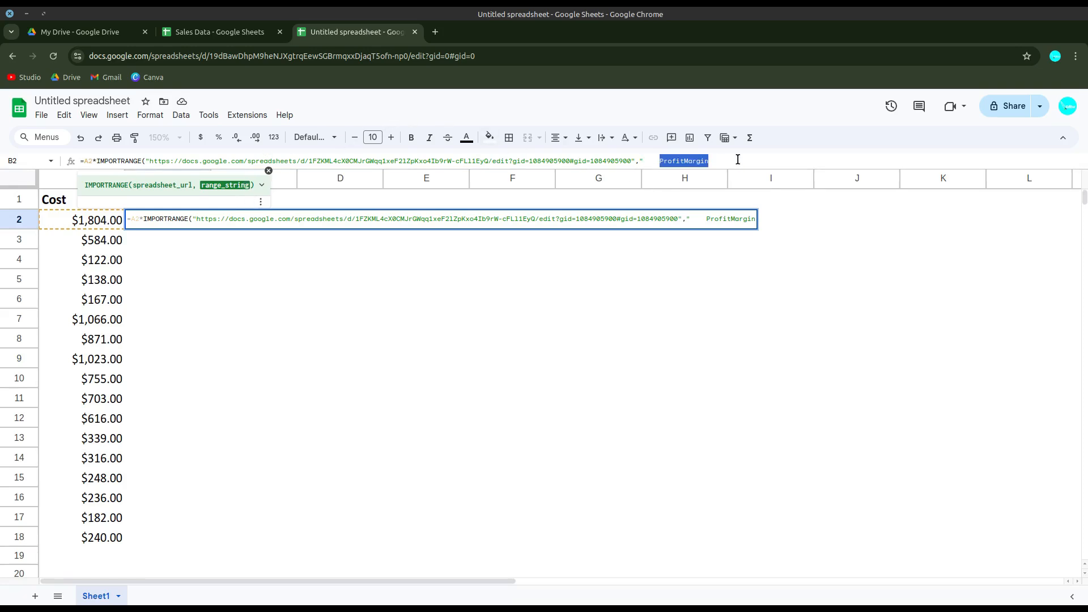
key("BackSpace")
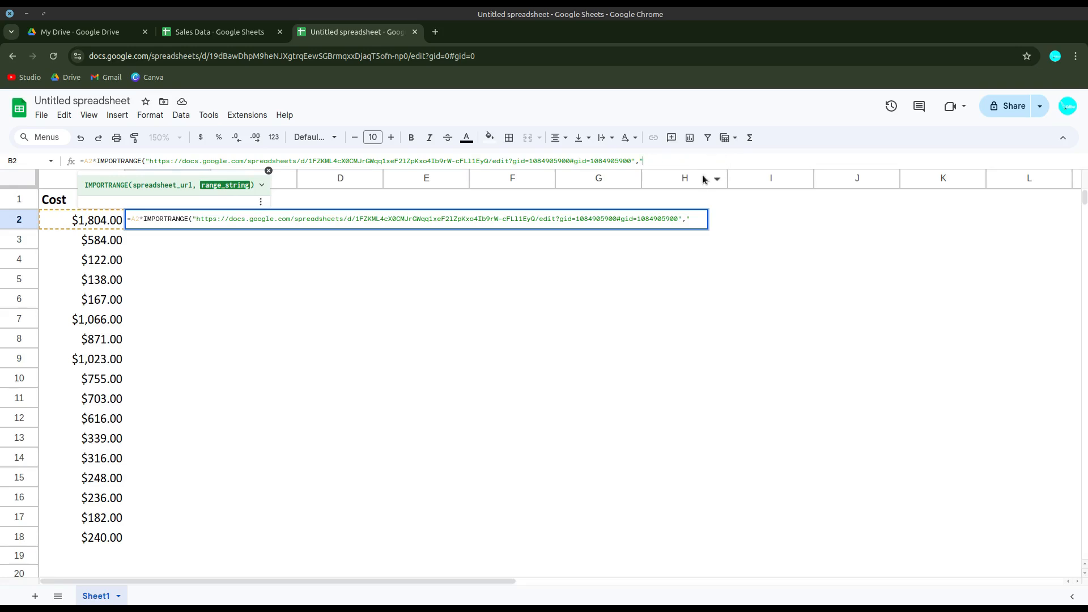
Complete the B2 IMPORTRANGE formula with the range "Products!H1", consulting Sales Data, and allow access between the two spreadsheets
left_click(220, 32)
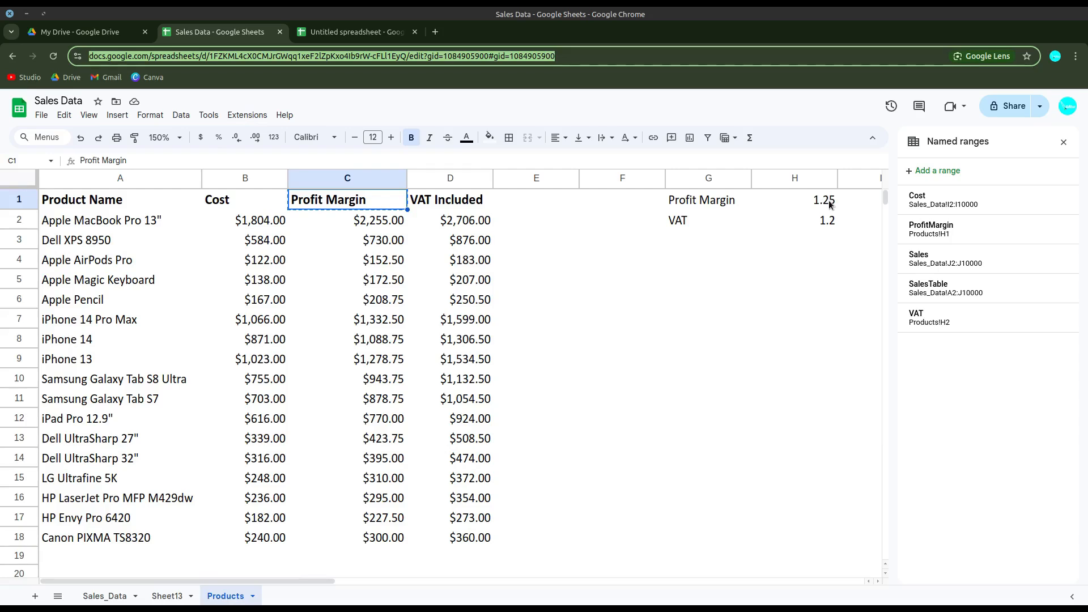
left_click(340, 33)
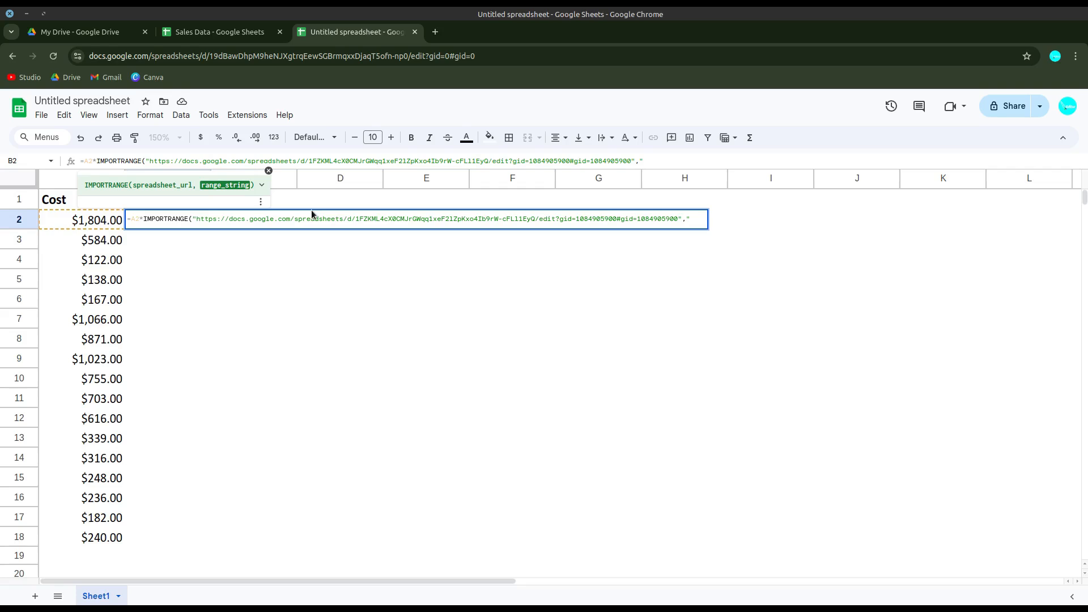
type("Products!H1\"")
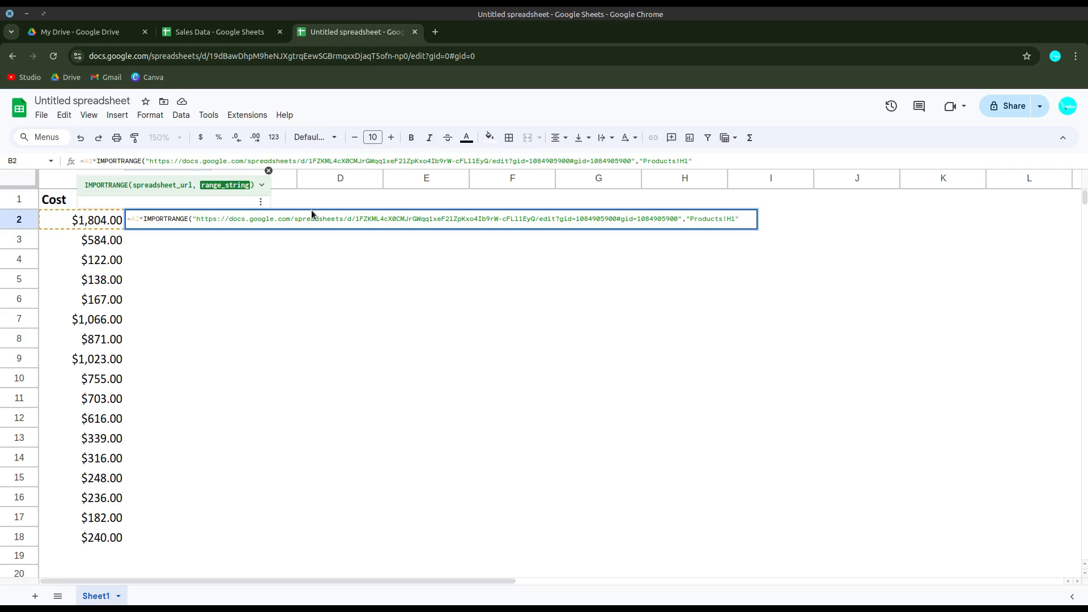
type(")")
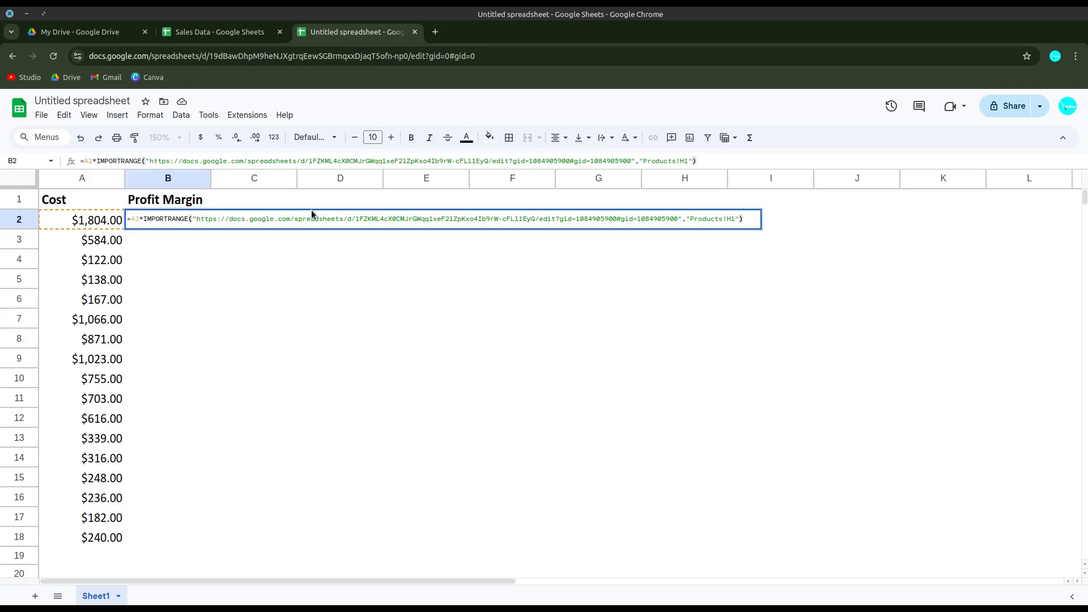
key("Return")
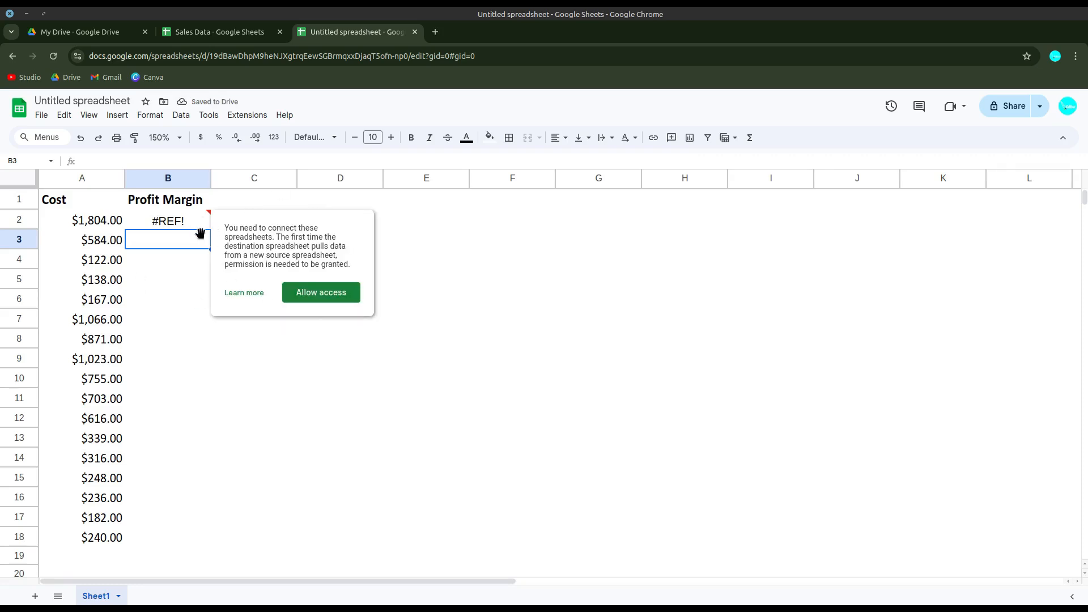
left_click(337, 300)
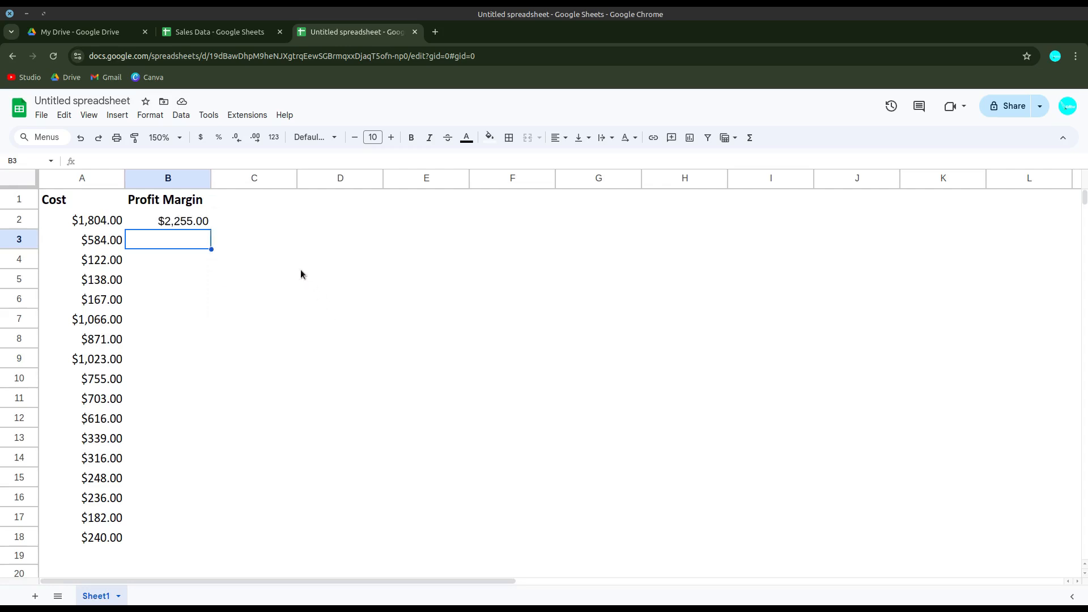
Compare the B2 result in the untitled spreadsheet with the first Profit Margin value on the Products sheet of Sales Data
left_click(211, 34)
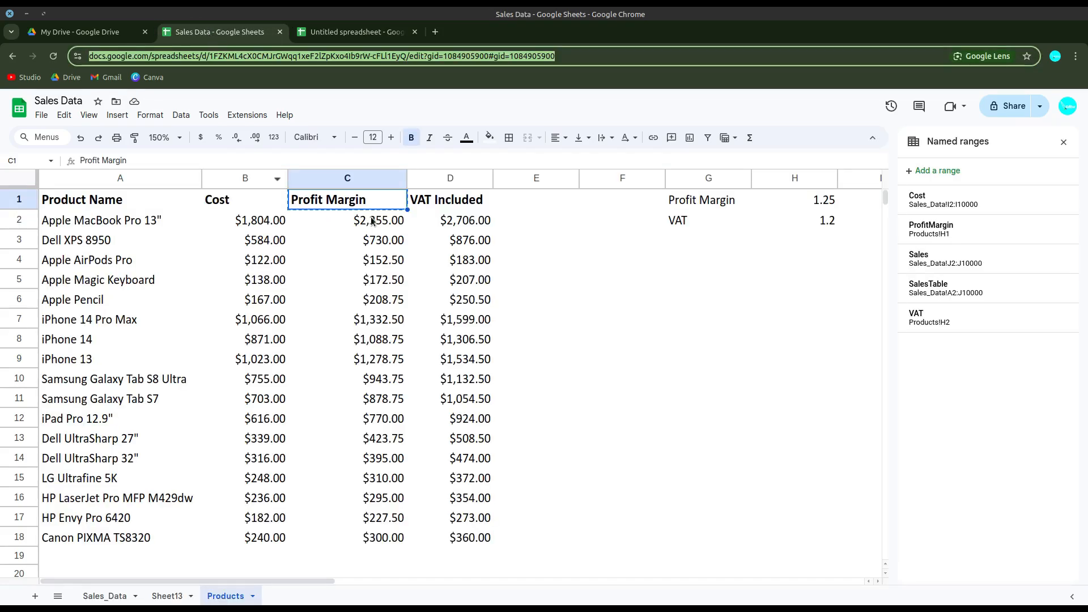
key("Down")
left_click(325, 35)
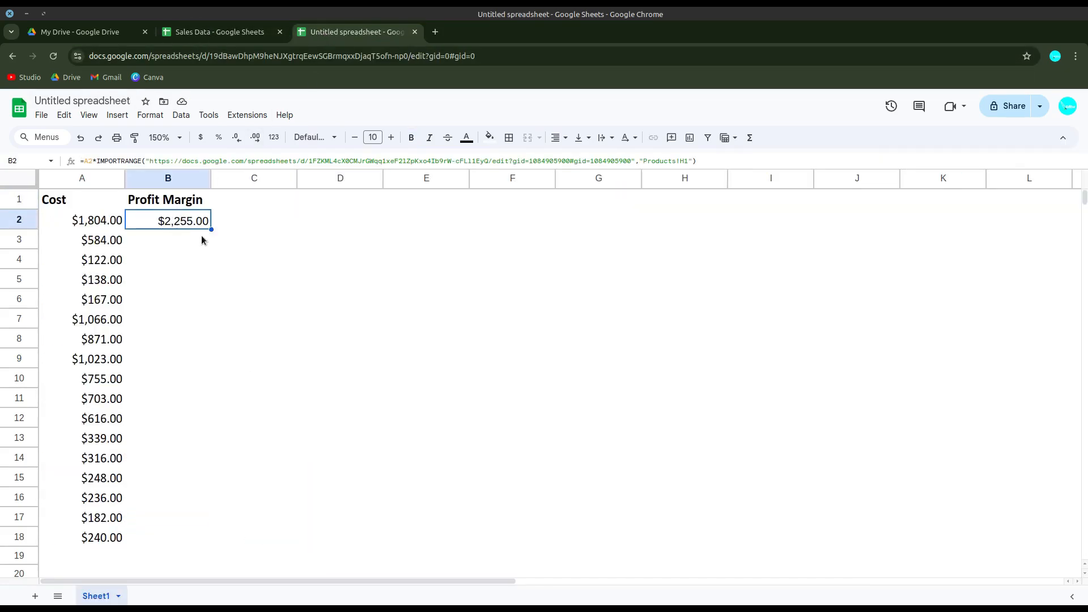
Replace the range string Products!H1 with the named range ProfitMargin in the IMPORTRANGE formula of cell B2
left_click(650, 162)
left_click_drag(649, 162, 689, 162)
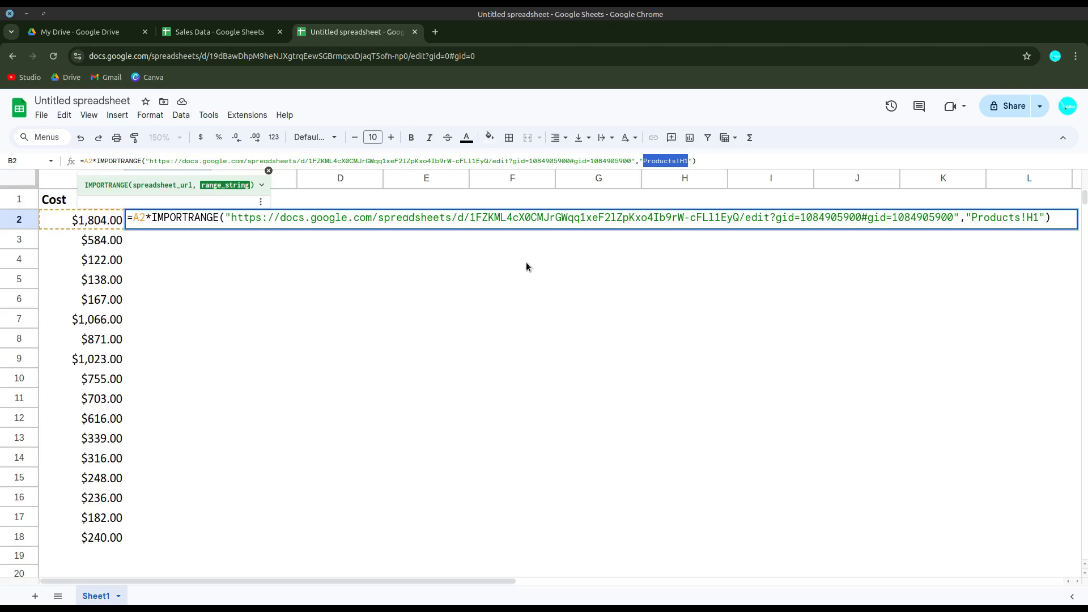
type("Pro")
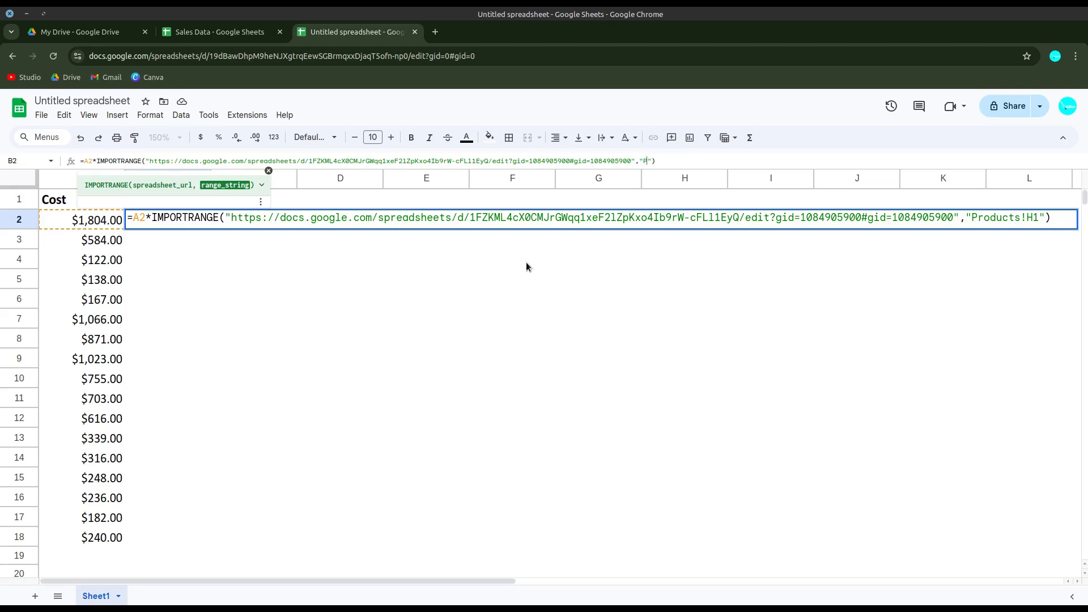
type("fitMargin")
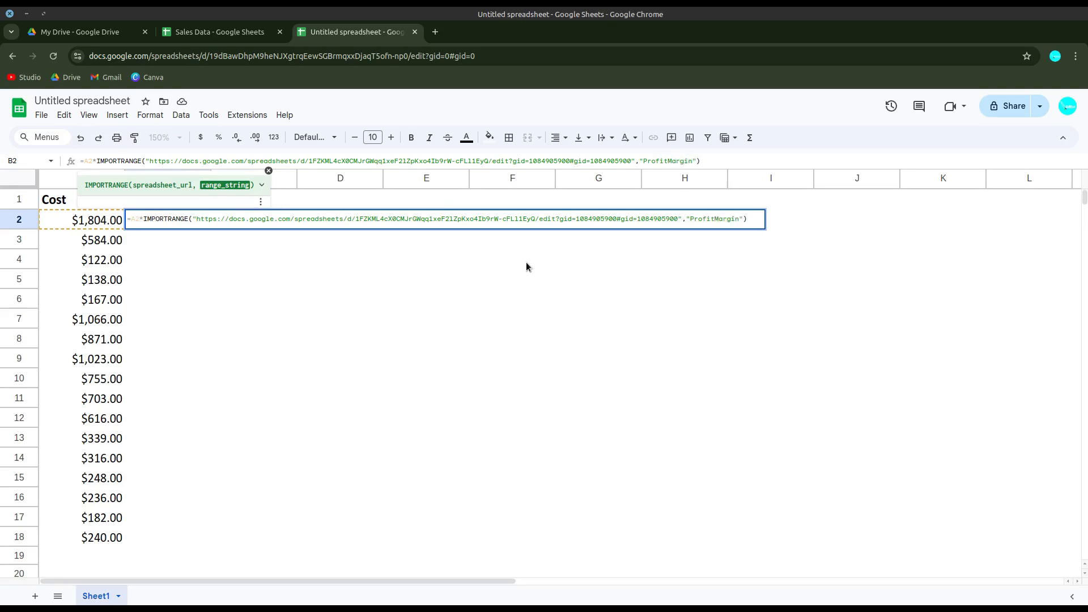
key("Return")
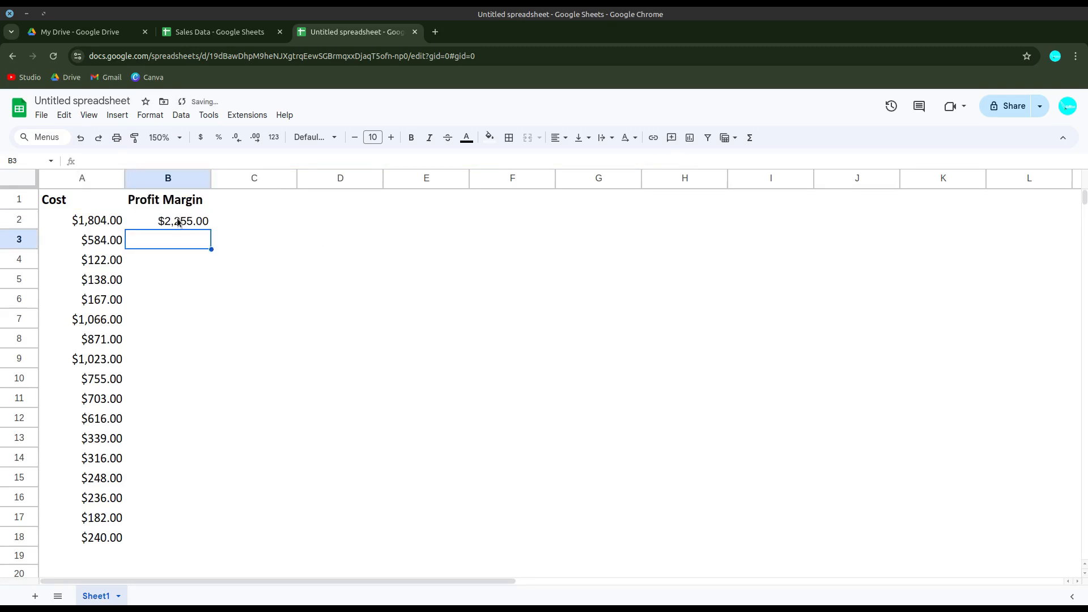
Fill the IMPORTRANGE formula from B2 down to B18 and review its ProfitMargin argument without changing it
left_click(176, 221)
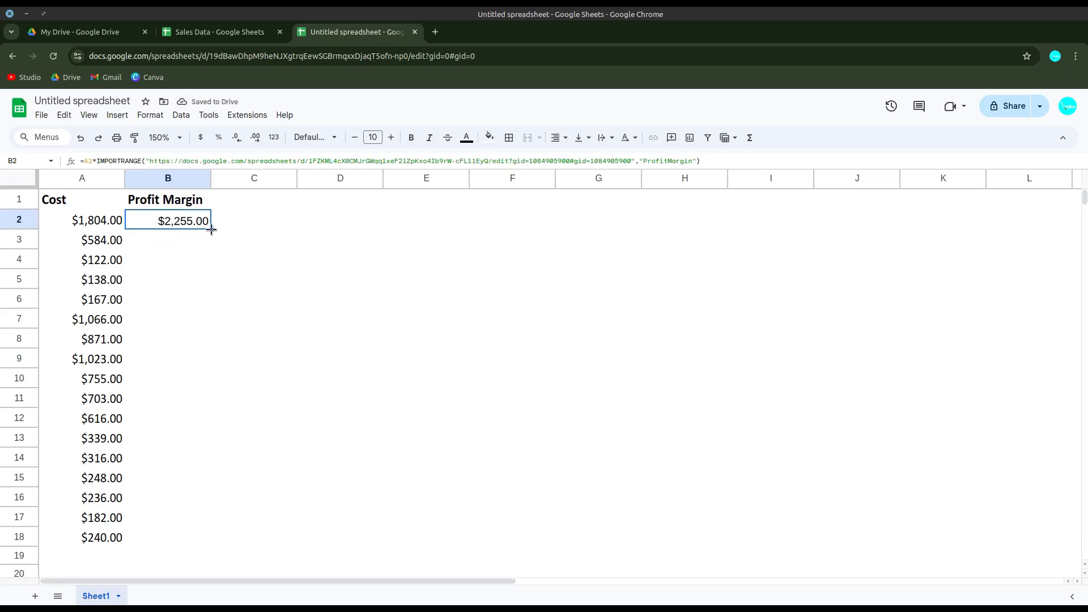
left_click_drag(212, 228, 194, 532)
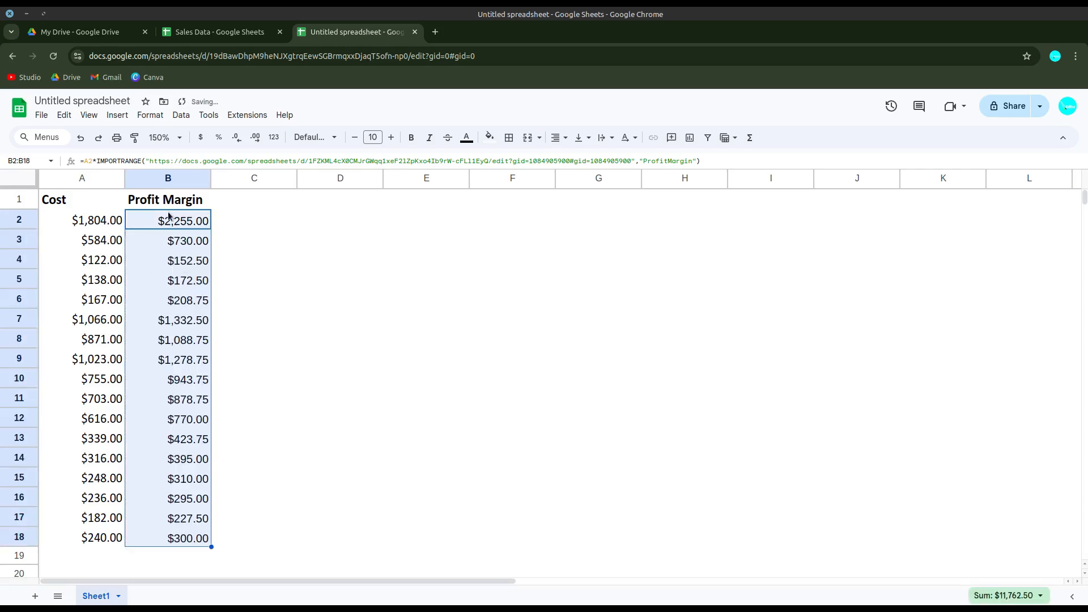
left_click_drag(644, 160, 693, 161)
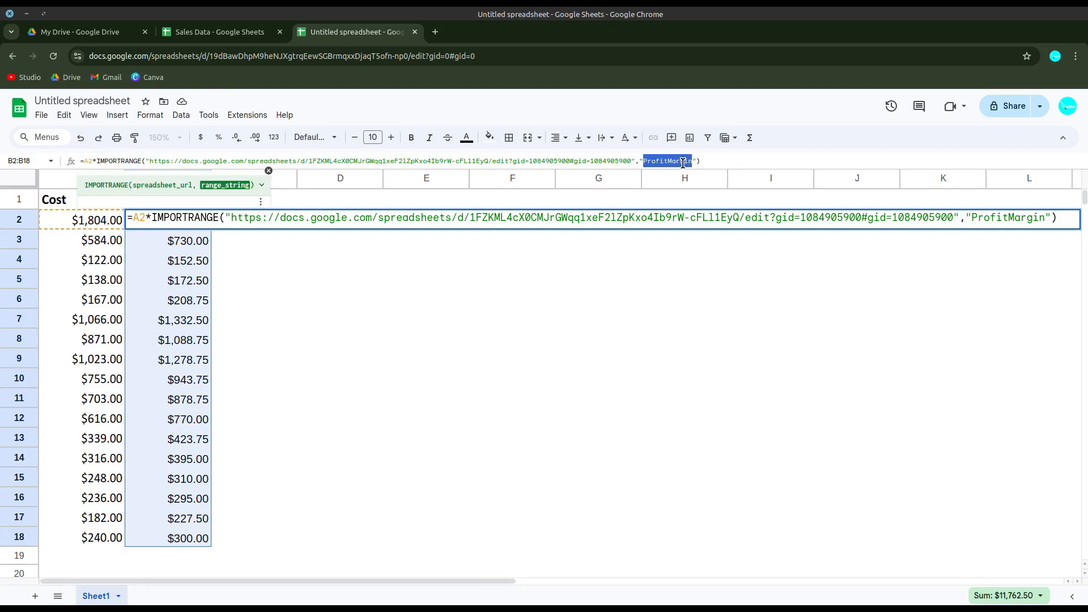
key("Escape")
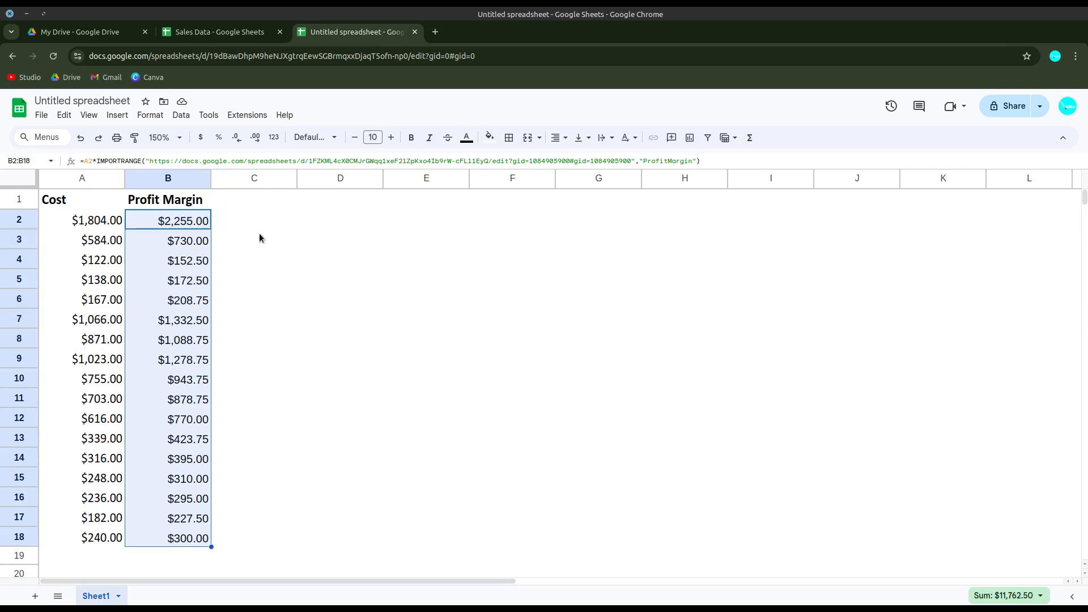
Enter the header VAT Included in cell C1 of the untitled spreadsheet
left_click(242, 203)
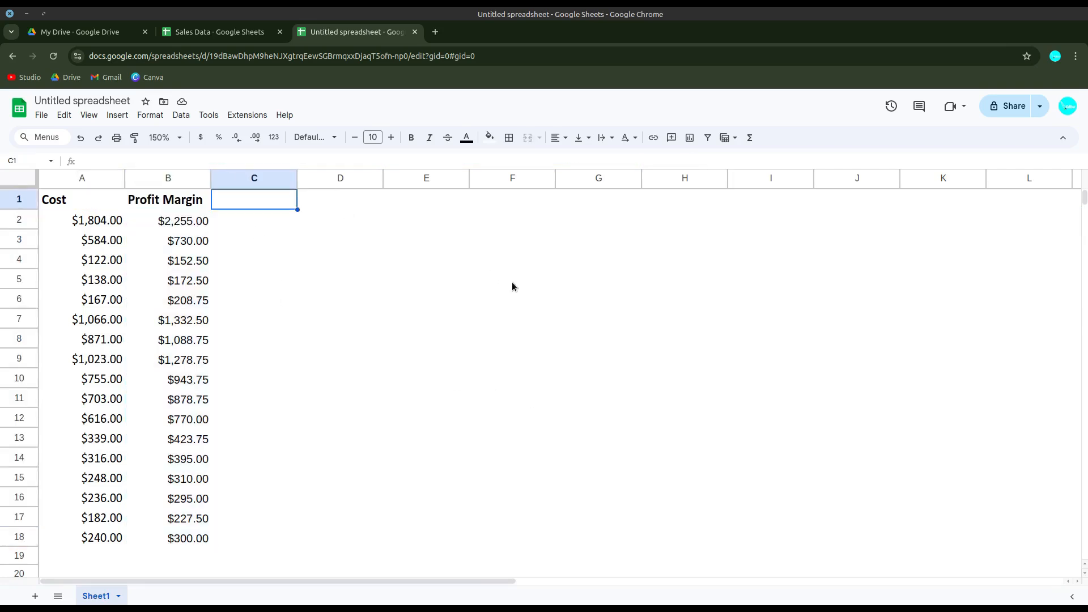
type("VAT")
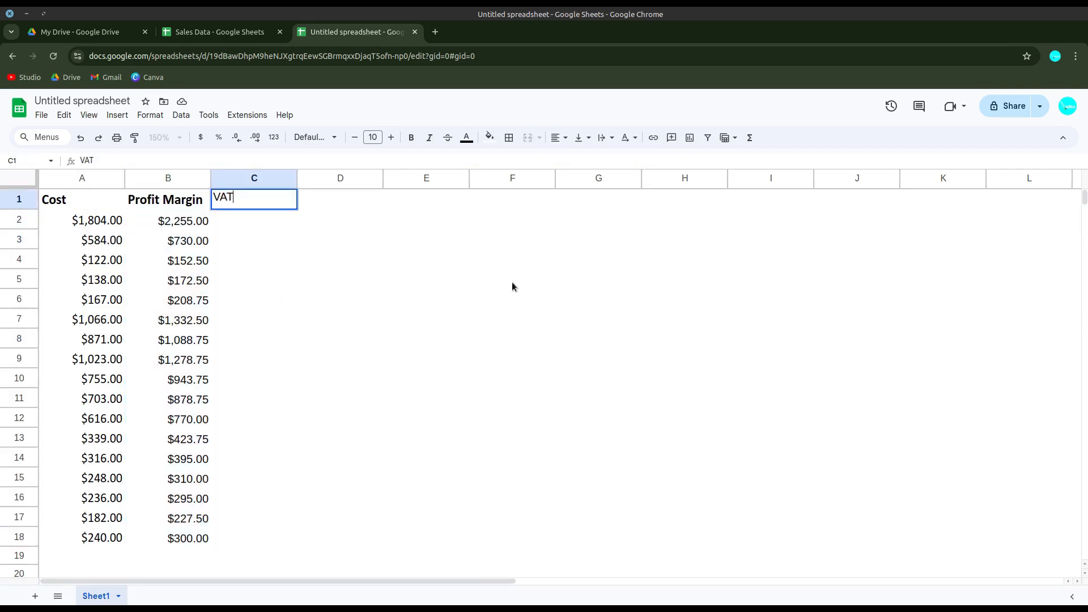
key("Return")
key("Up")
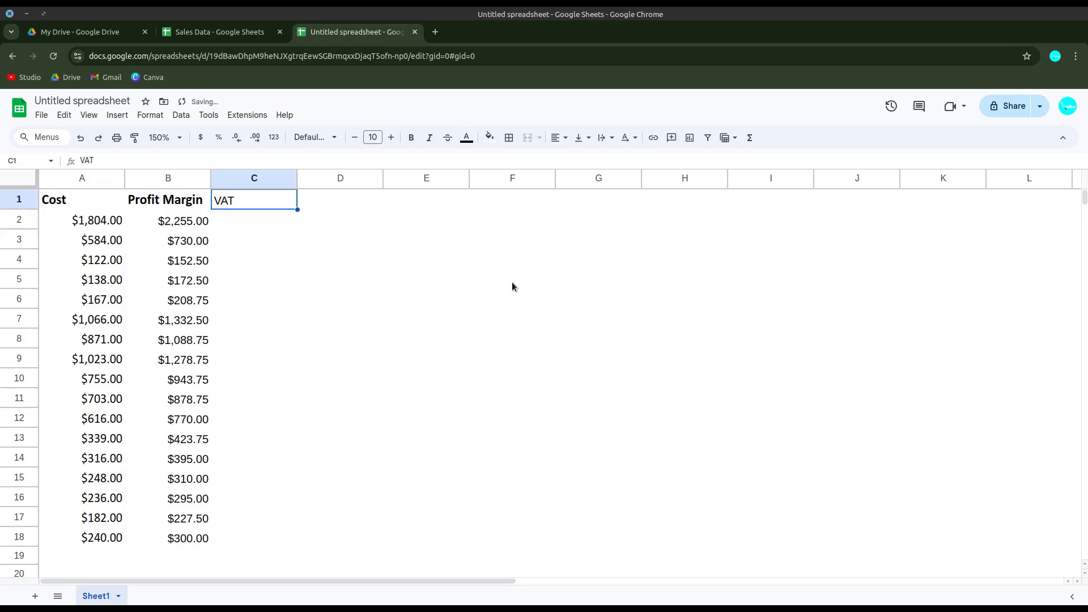
key("Return")
type("INc")
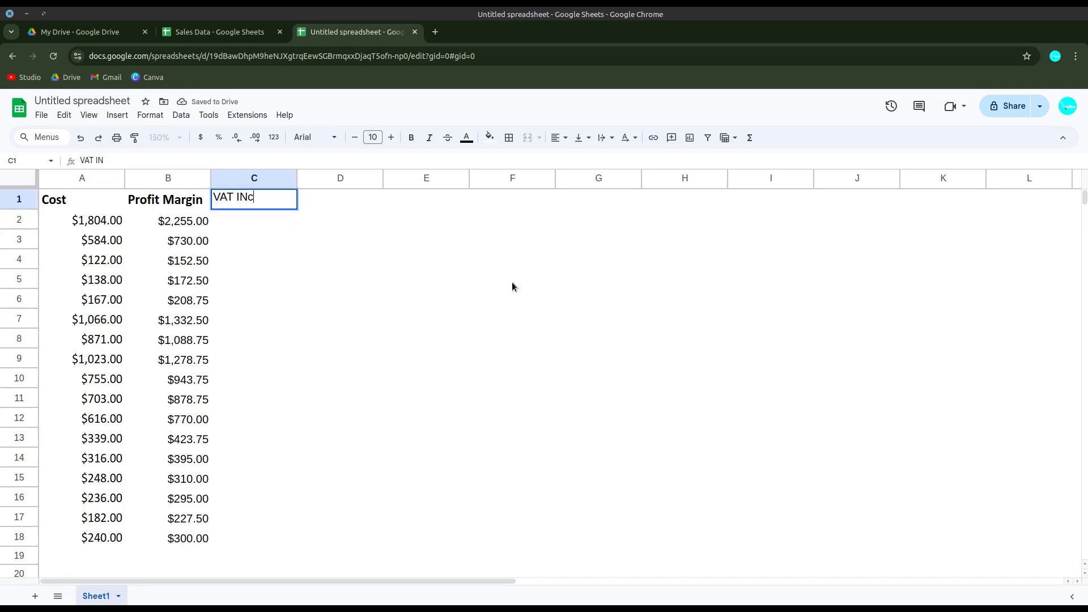
key("BackSpace")
key("BackSpace")
type("ncluded")
key("Return")
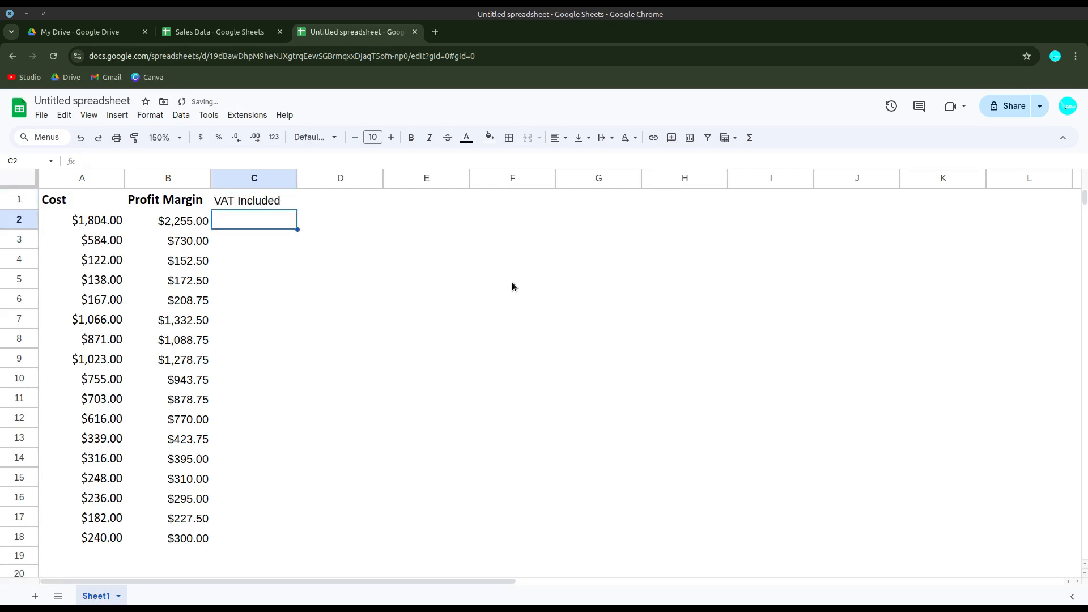
Start a formula in cell C2 that multiplies B2 by IMPORTRANGE, with empty quotation marks for the spreadsheet URL
type("=")
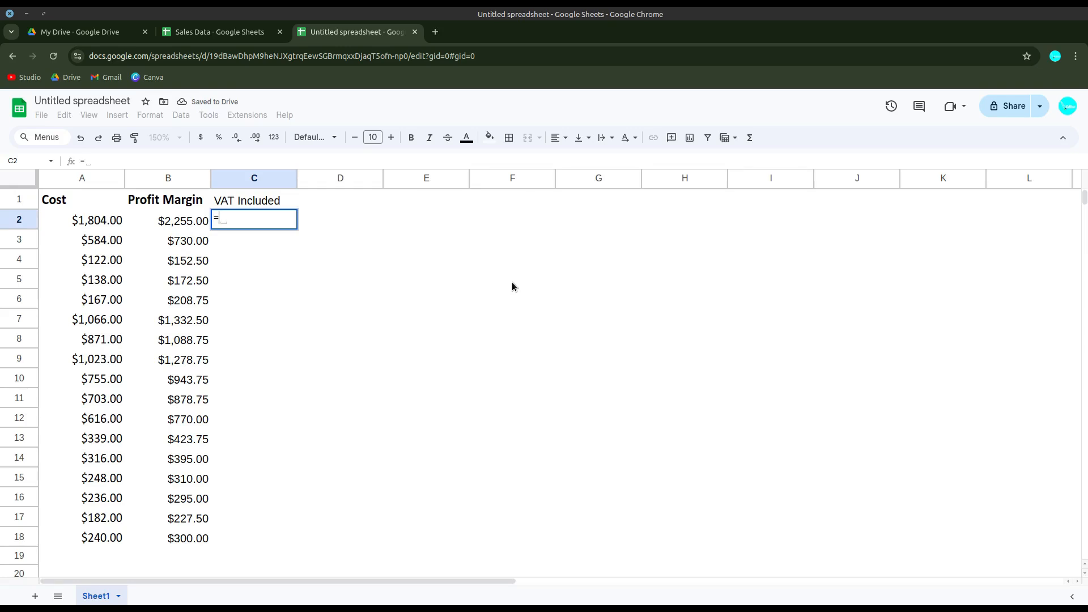
key("Left")
type("*")
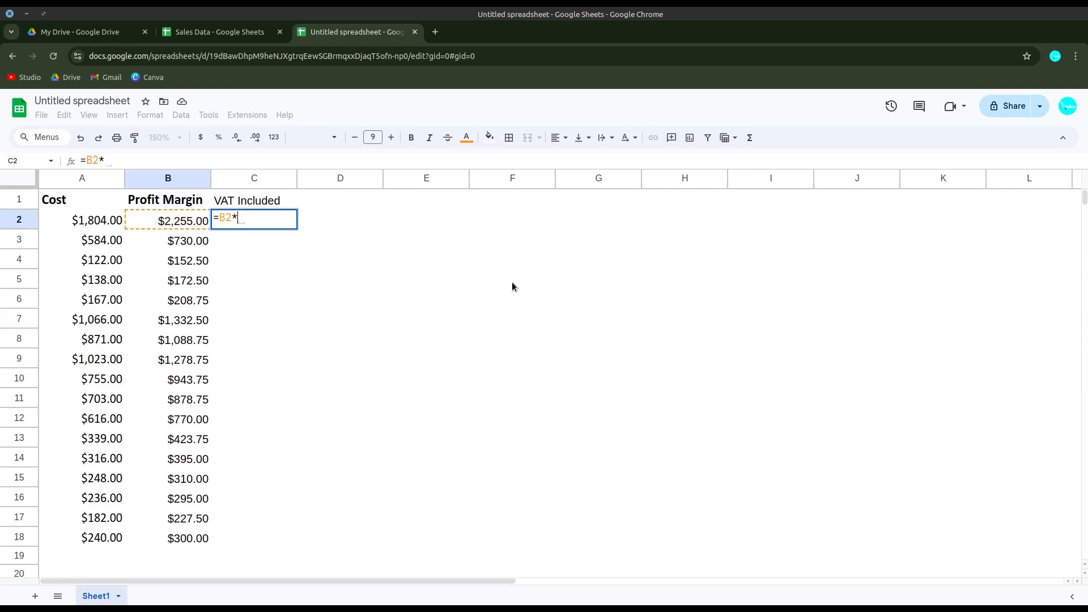
type("importr")
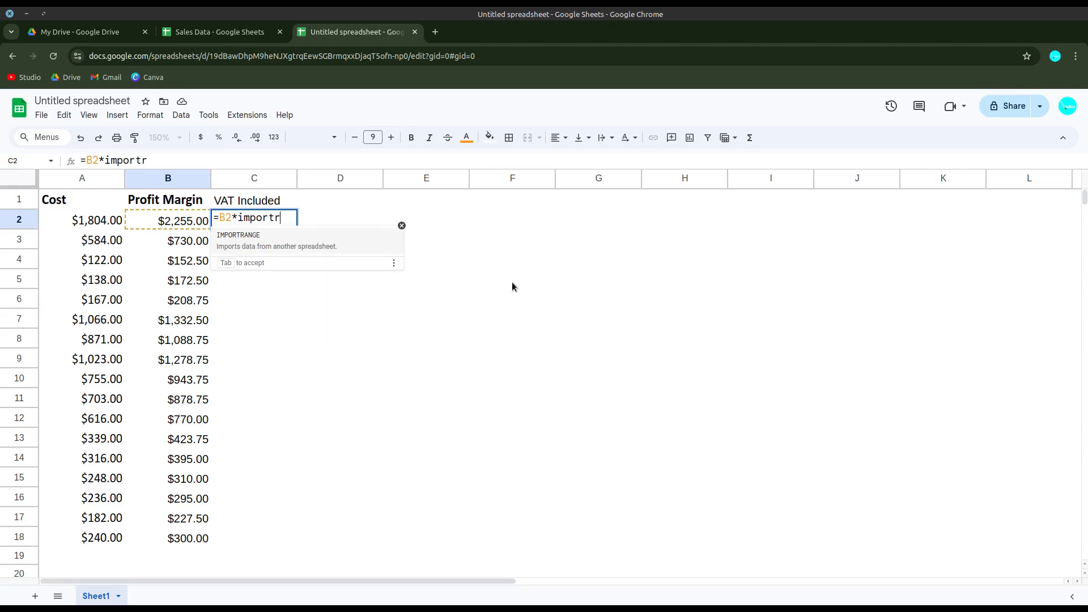
key("Tab")
type("\"\"")
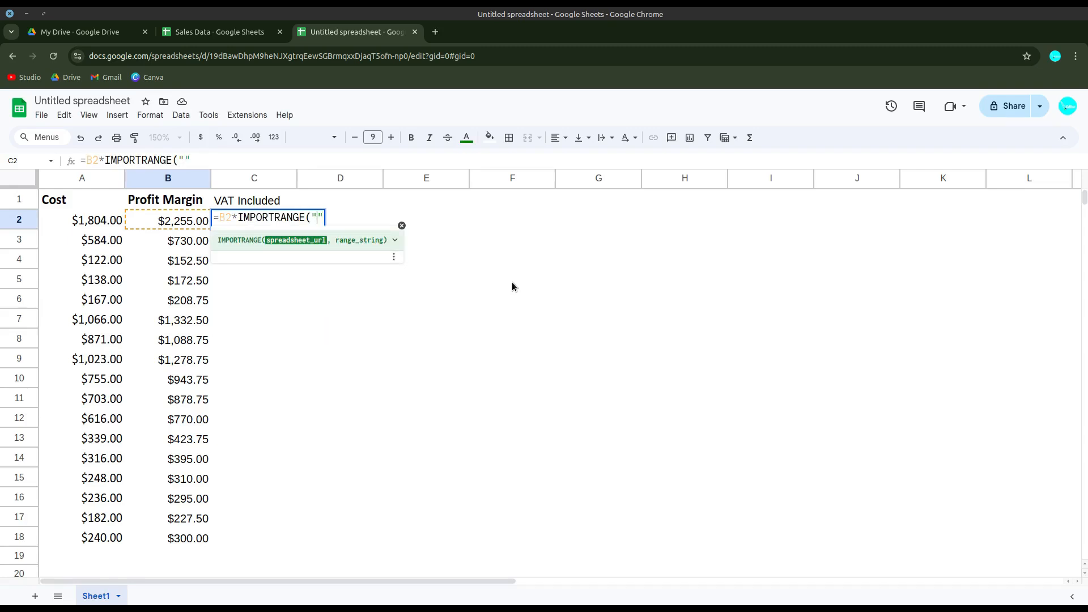
type("ProfitMargin")
key("BackSpace")
key("BackSpace")
key("BackSpace")
key("BackSpace")
key("BackSpace")
key("BackSpace")
key("BackSpace")
key("BackSpace")
key("BackSpace")
key("BackSpace")
key("BackSpace")
key("BackSpace")
Copy the web address of the Sales Data spreadsheet and paste it as the spreadsheet URL argument in the C2 formula
left_click(262, 32)
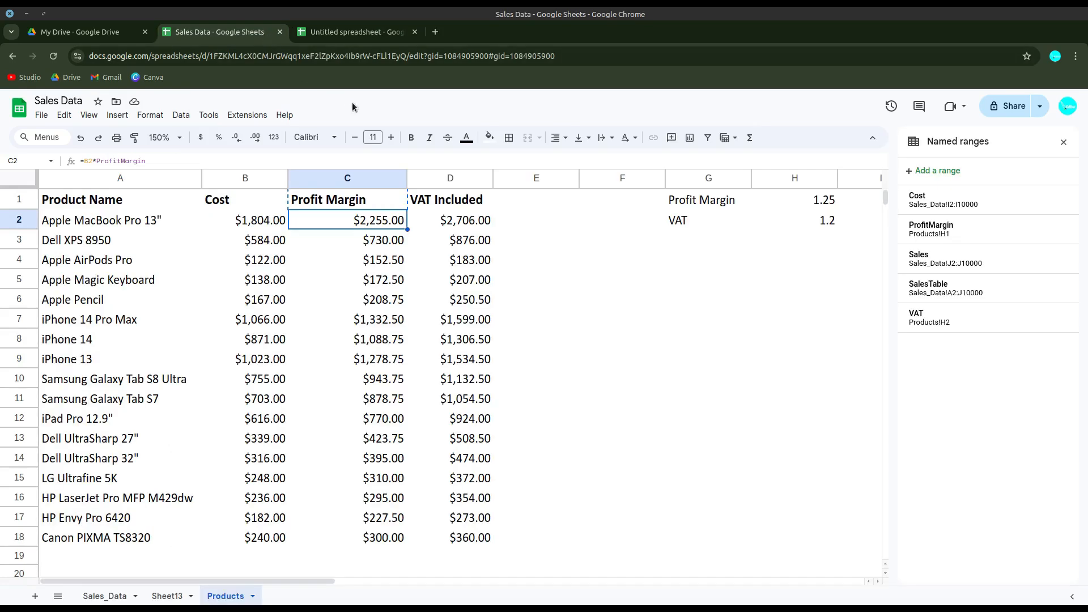
left_click(312, 60)
right_click(312, 63)
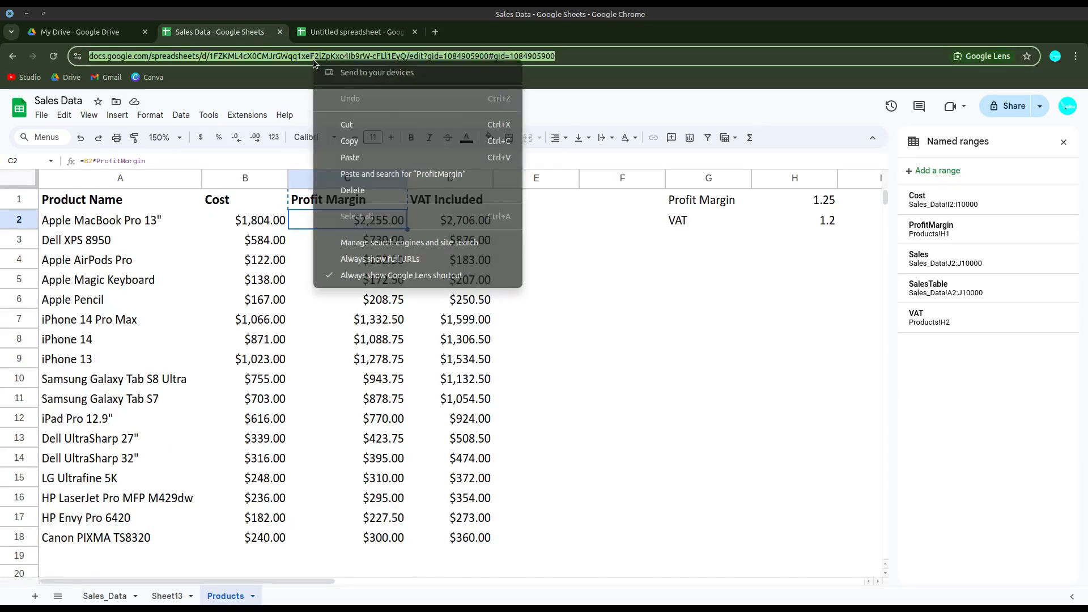
left_click(343, 142)
left_click(344, 34)
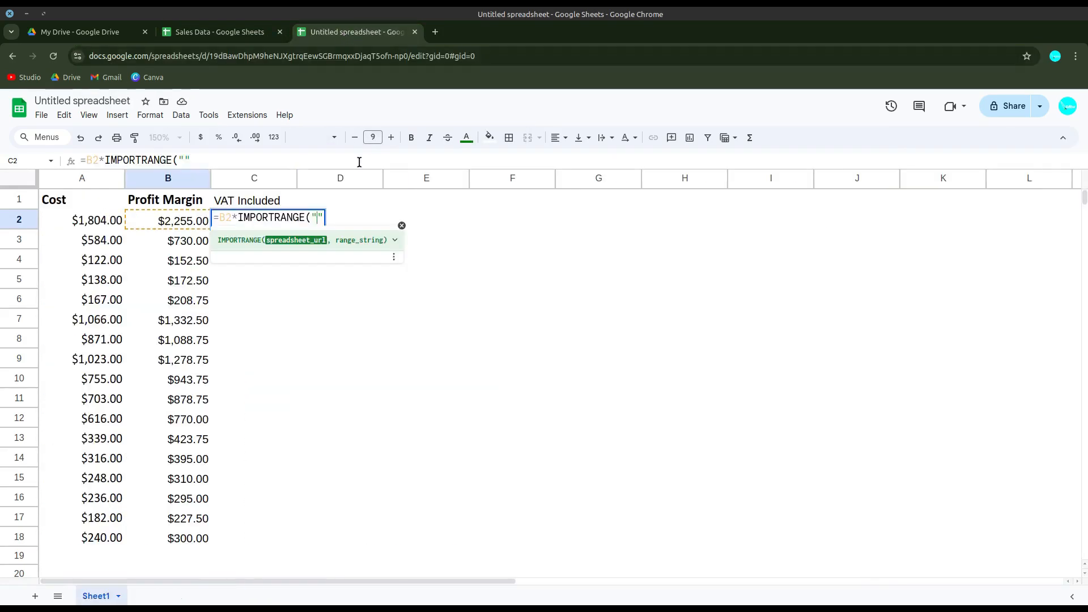
right_click(319, 221)
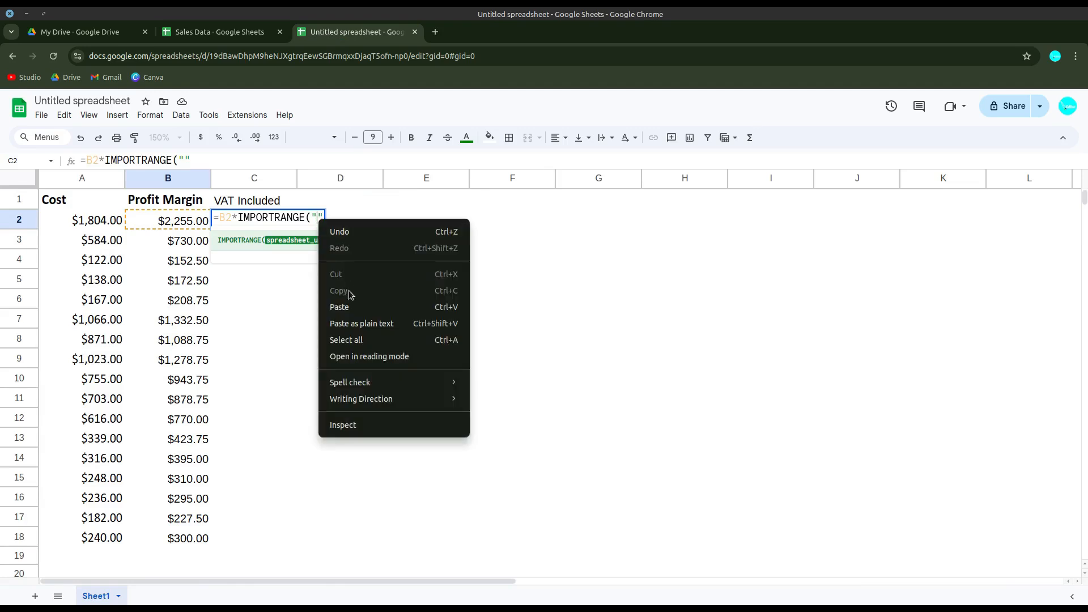
left_click(348, 307)
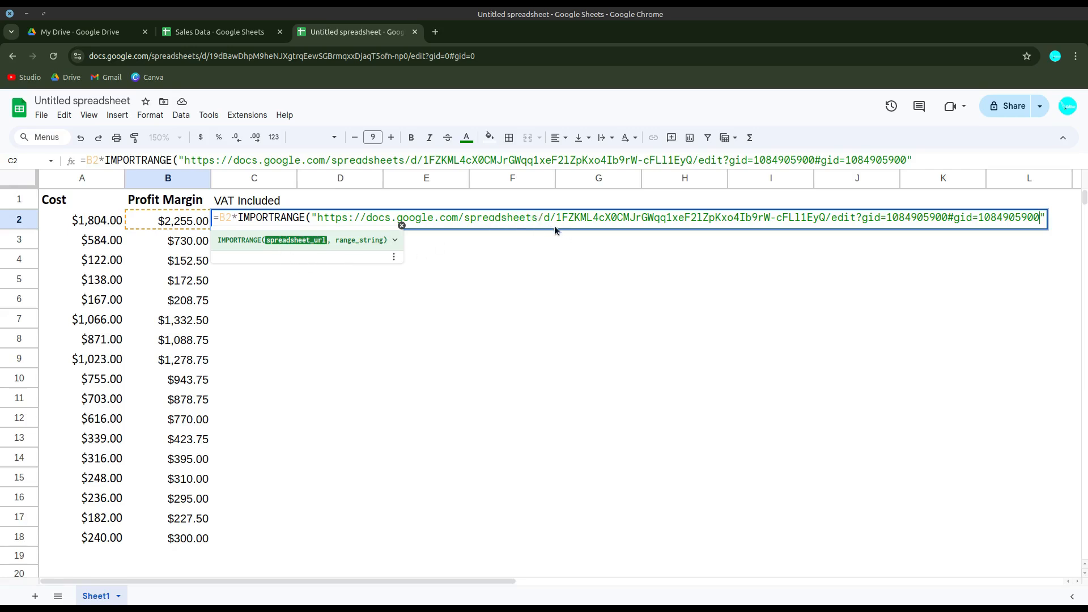
left_click_drag(555, 218, 317, 219)
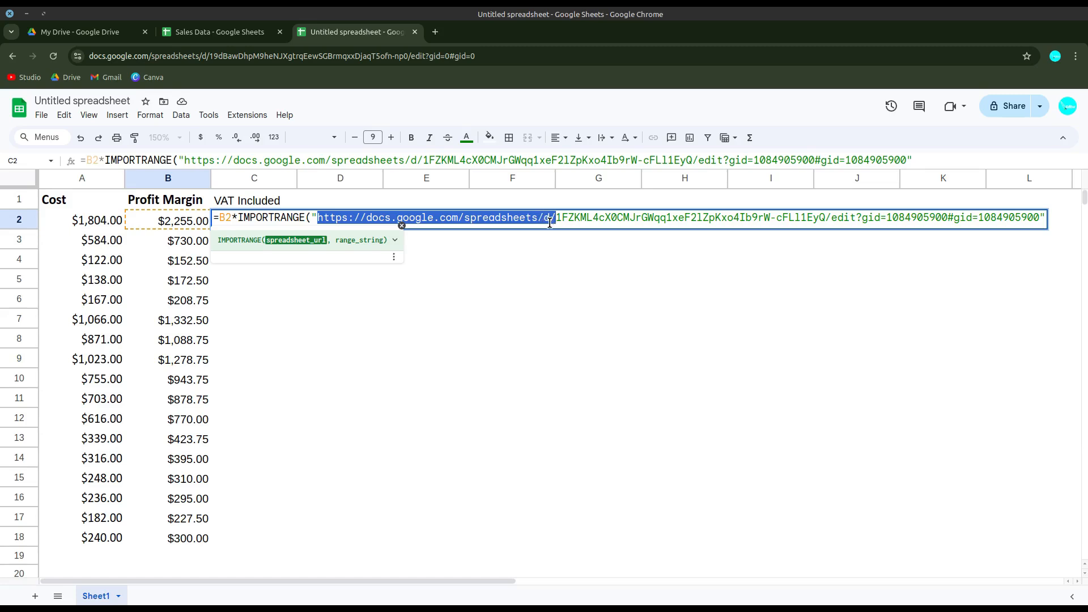
key("BackSpace")
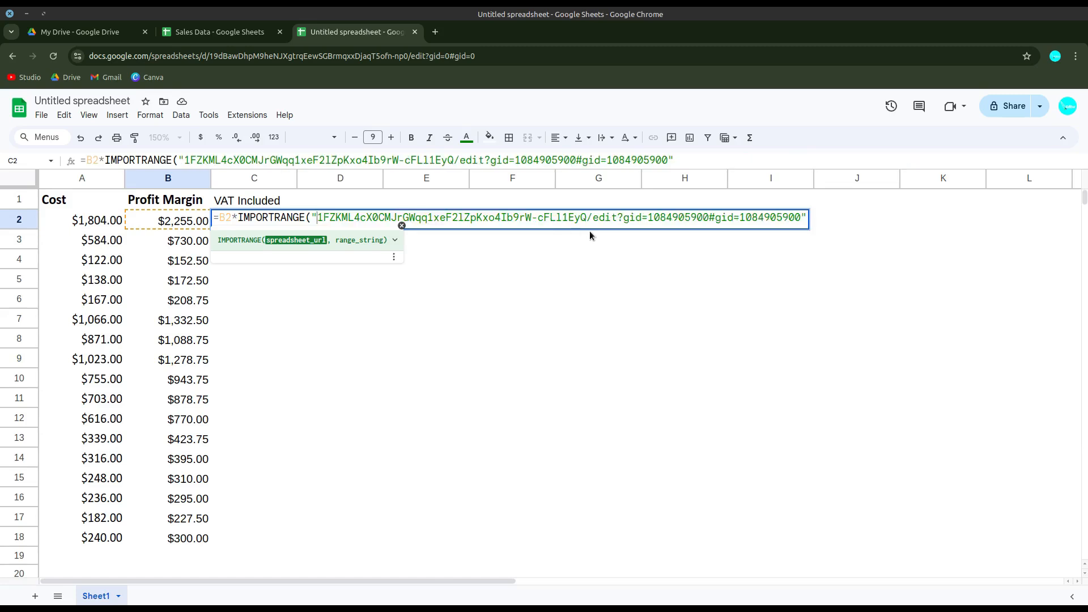
left_click_drag(586, 218, 798, 218)
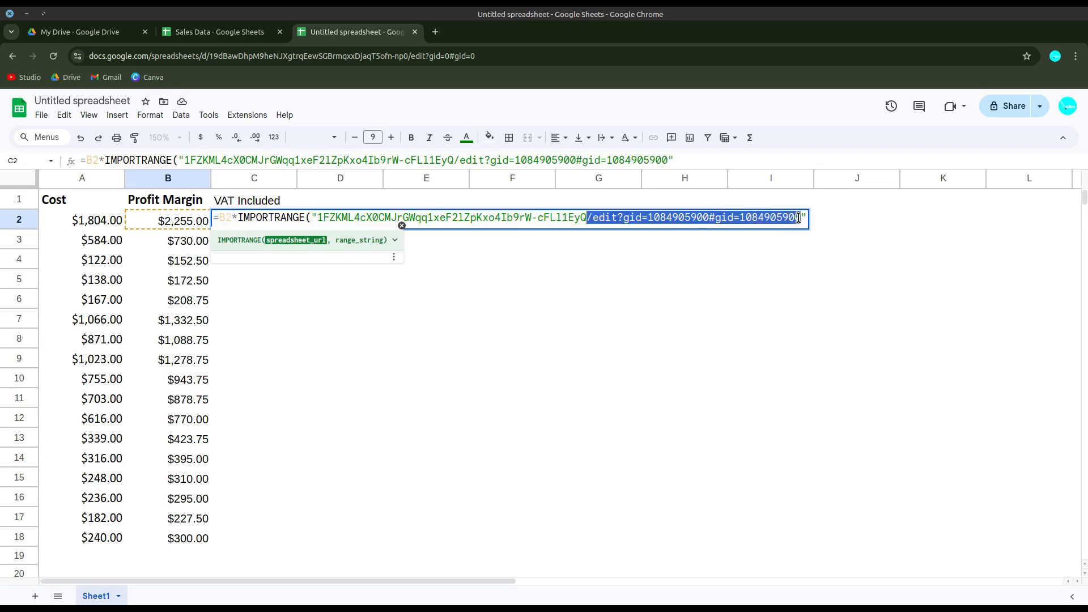
key("BackSpace")
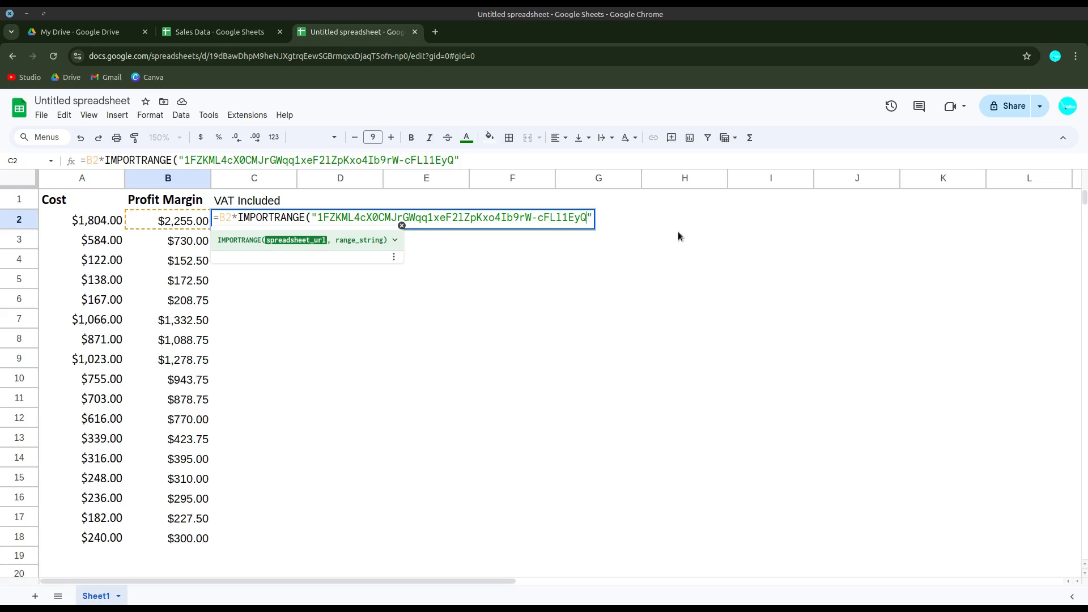
Complete the C2 formula with the range string Products!H2 and compare its result with the first VAT Included value in Sales Data
type(",")
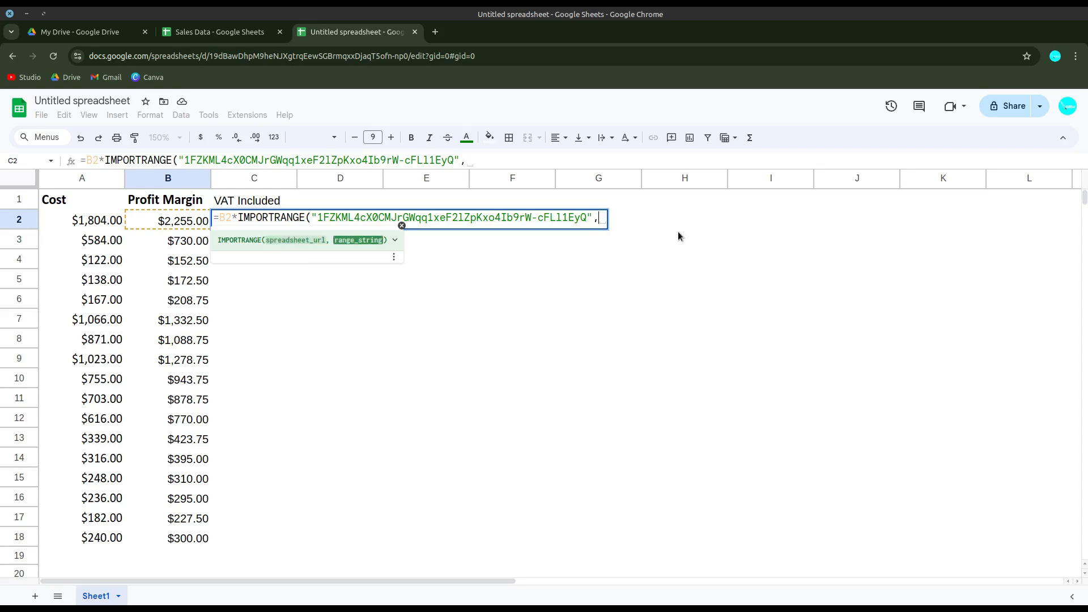
key("BackSpace")
type("\"")
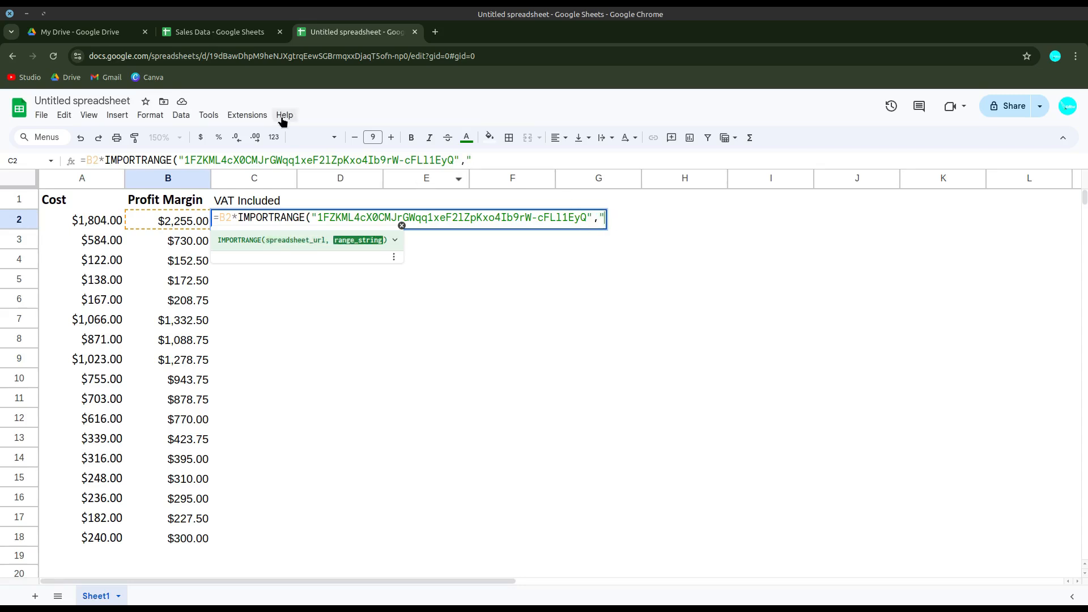
left_click(240, 35)
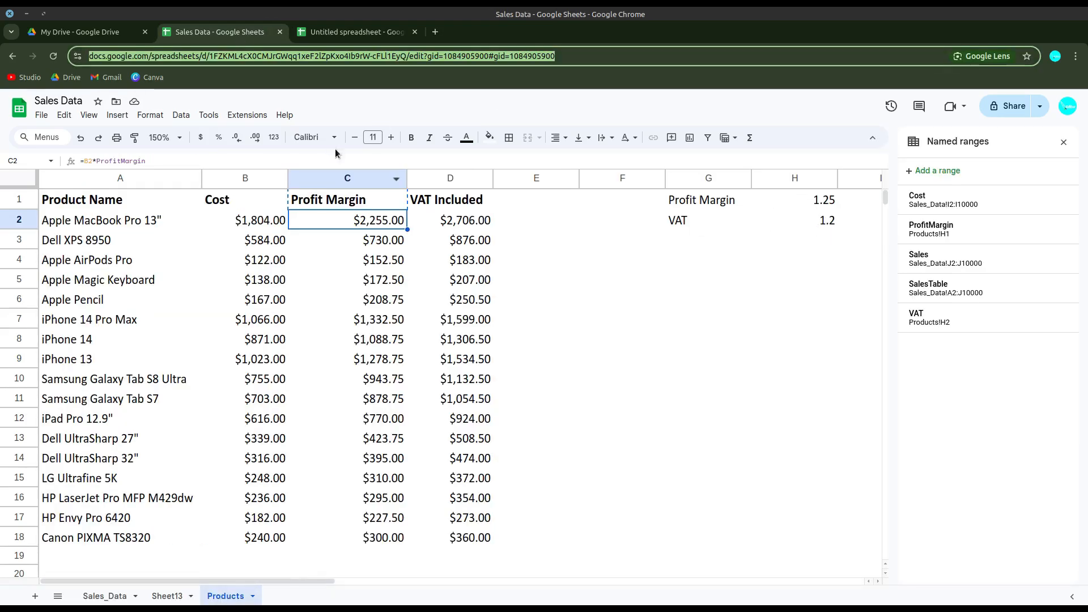
left_click(357, 32)
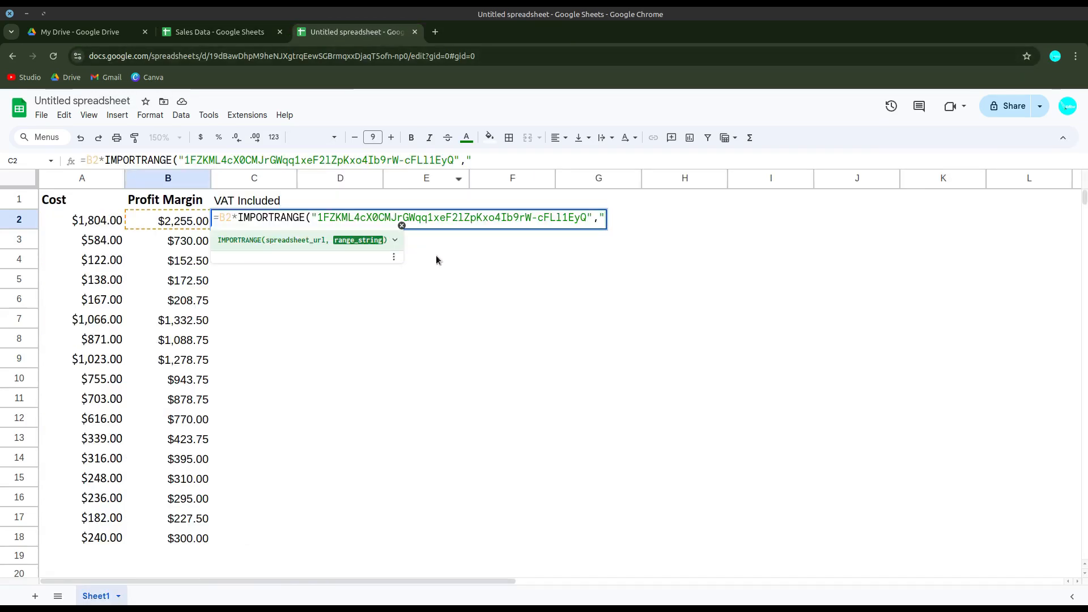
type("Products")
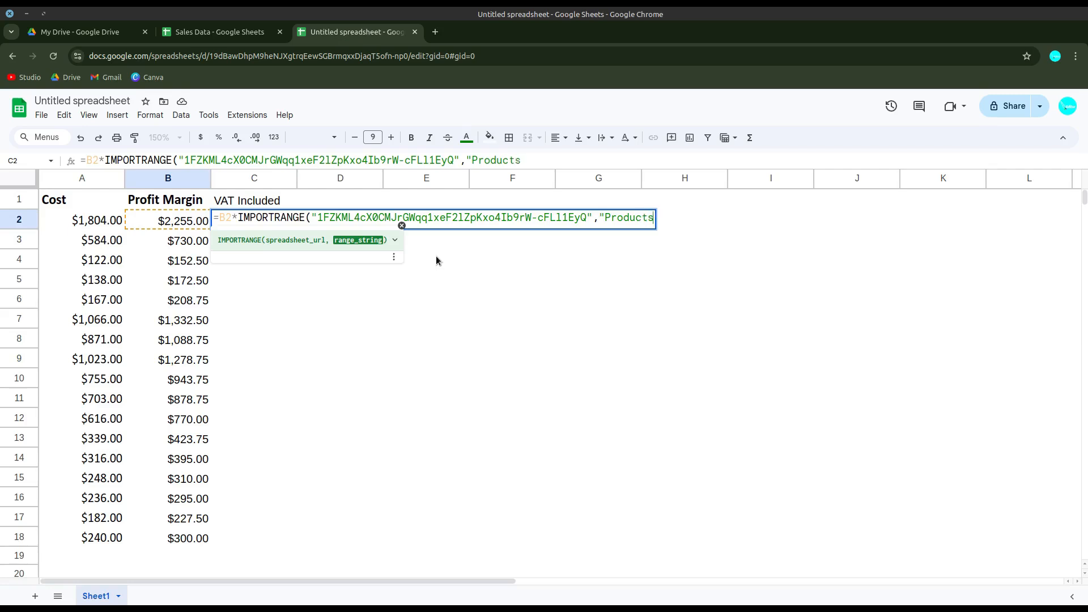
type("!H2\")")
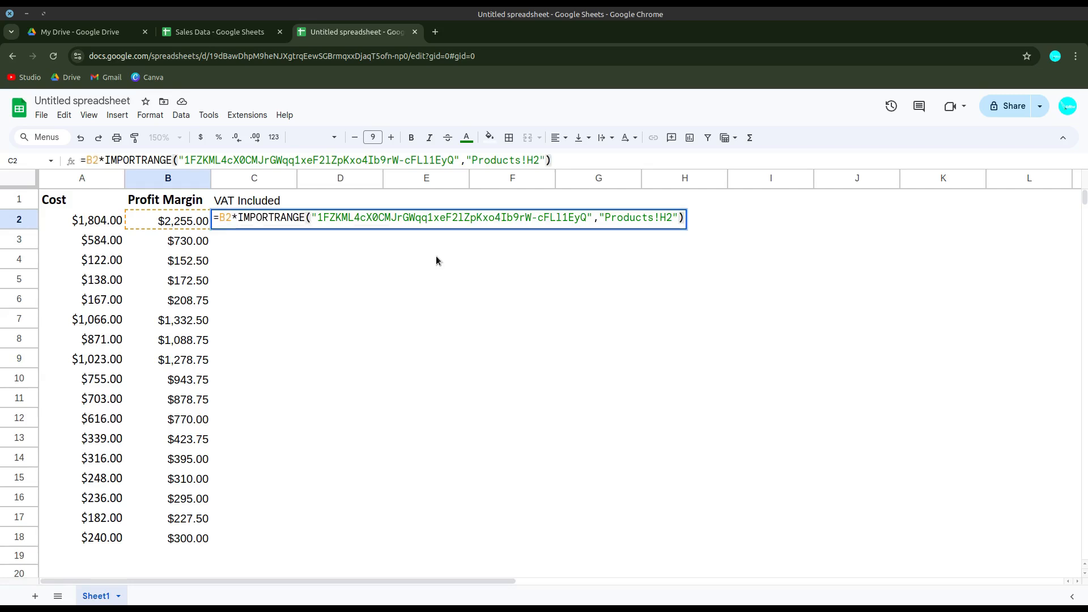
key("Return")
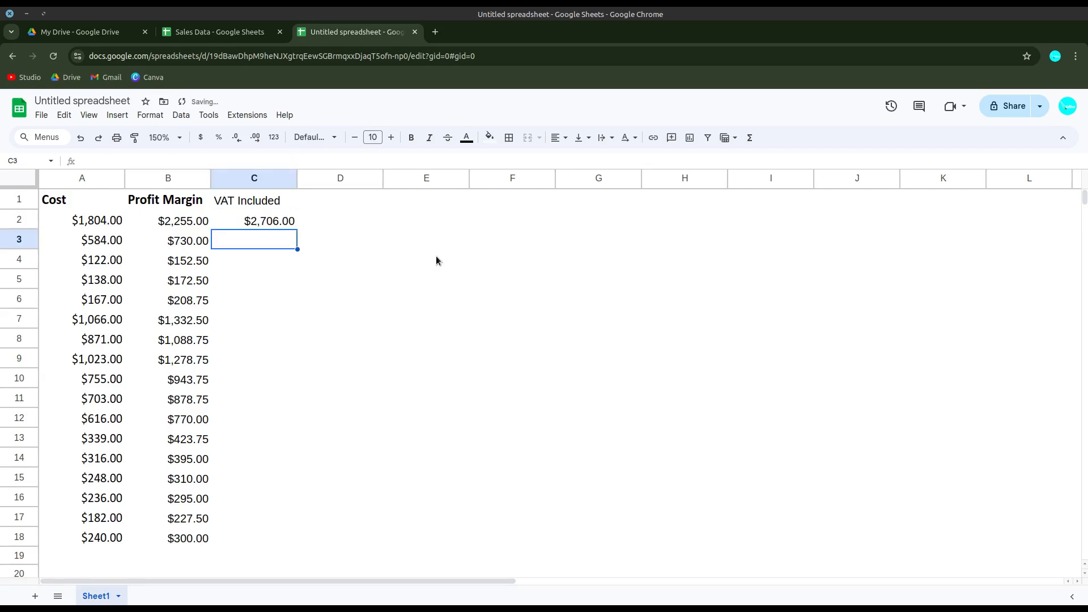
left_click(237, 32)
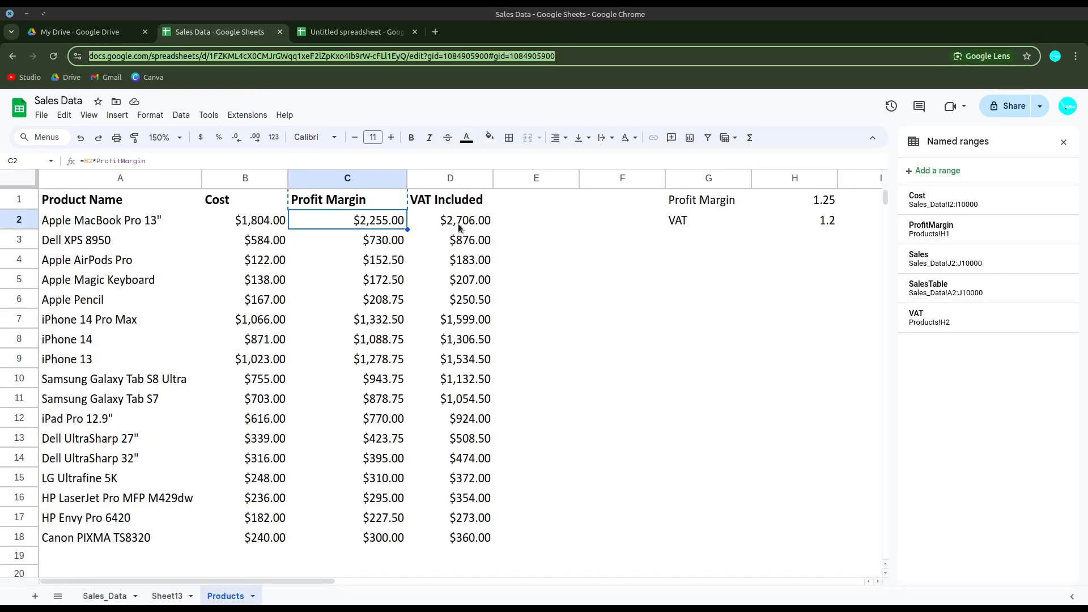
left_click(368, 33)
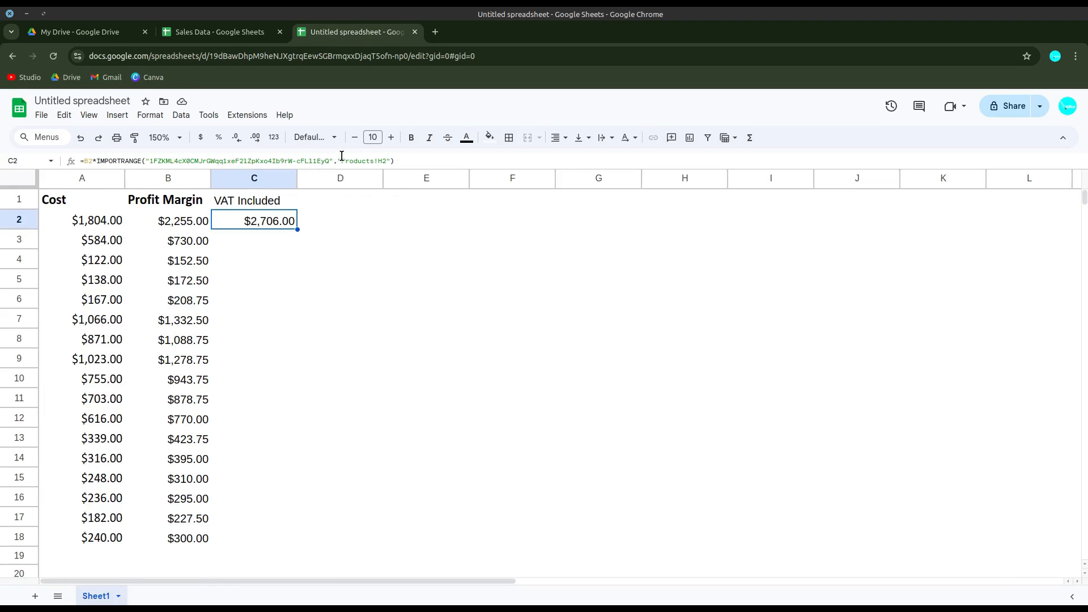
Replace the range string Products!H2 with the named range VAT in the IMPORTRANGE formula of cell C2
left_click_drag(341, 155, 388, 156)
type("VAT")
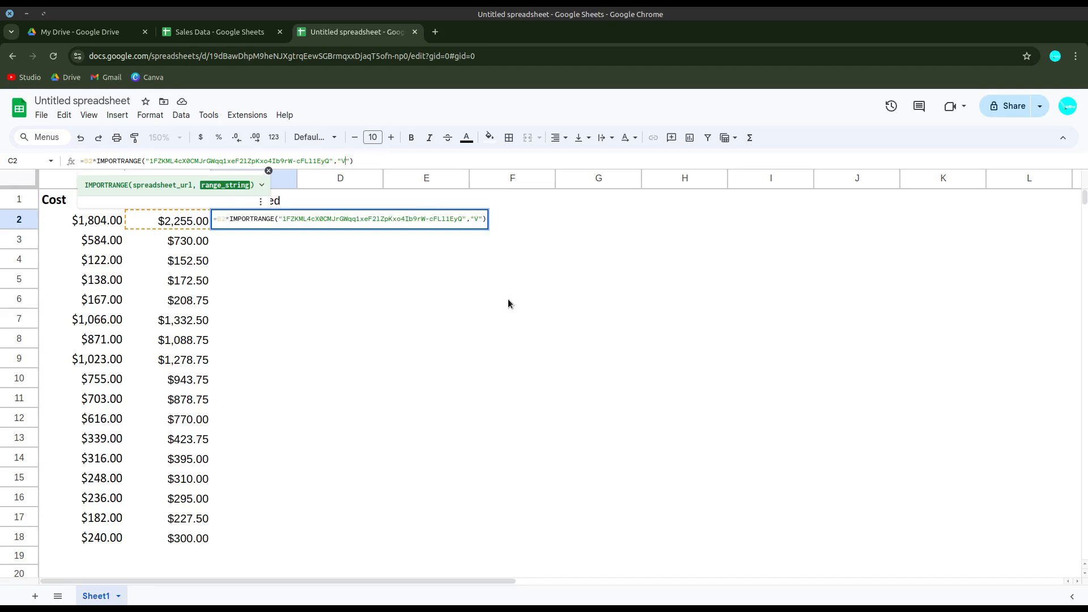
key("Return")
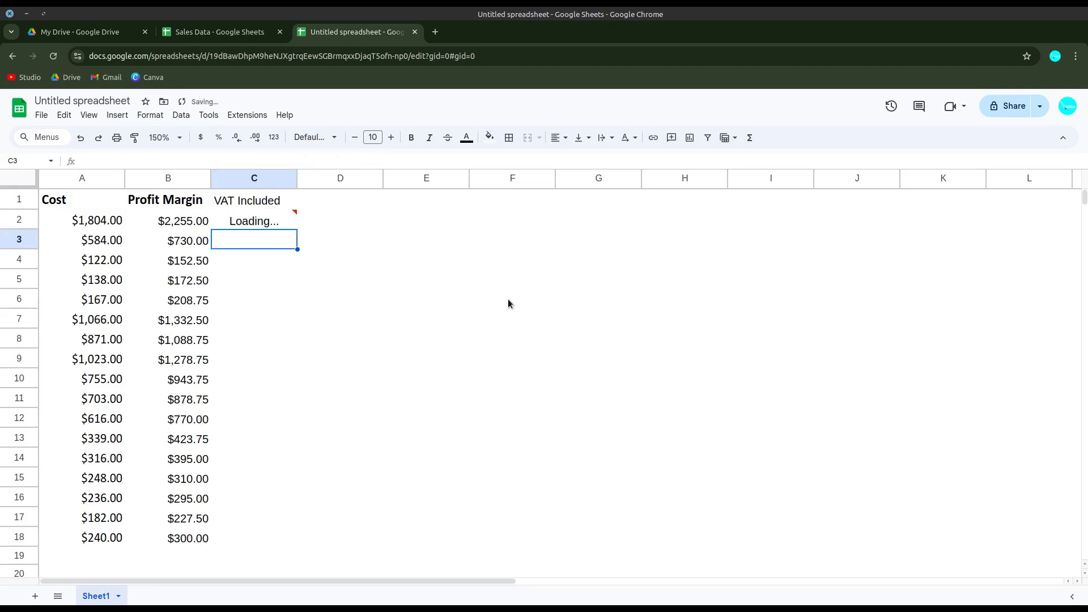
Fill the VAT Included formula from C2 down to C18 and check the copied formula in C4
left_click(291, 226)
left_click_drag(296, 227, 293, 529)
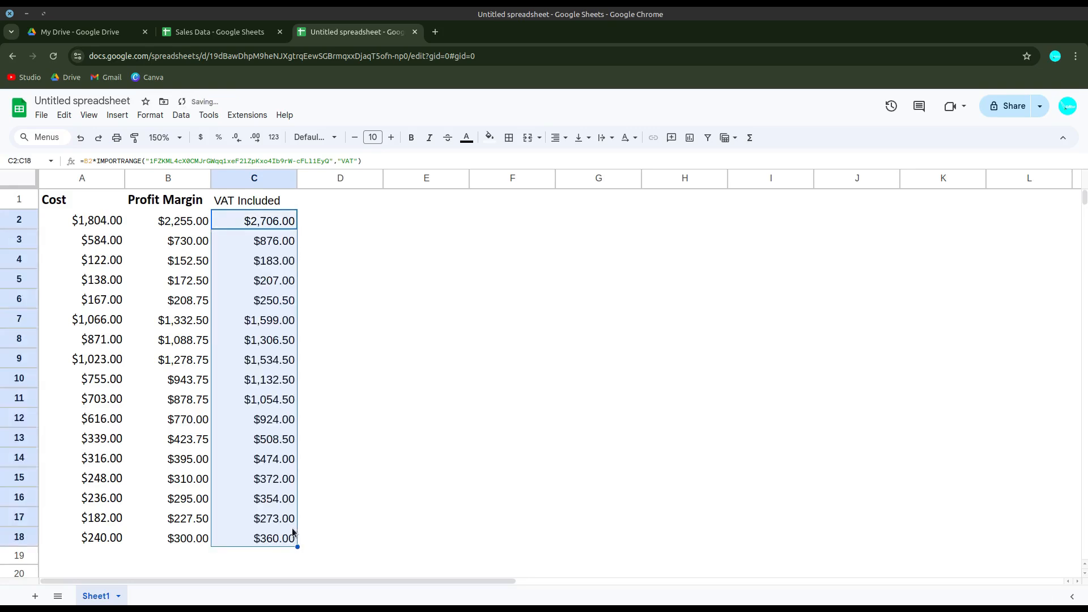
left_click(260, 264)
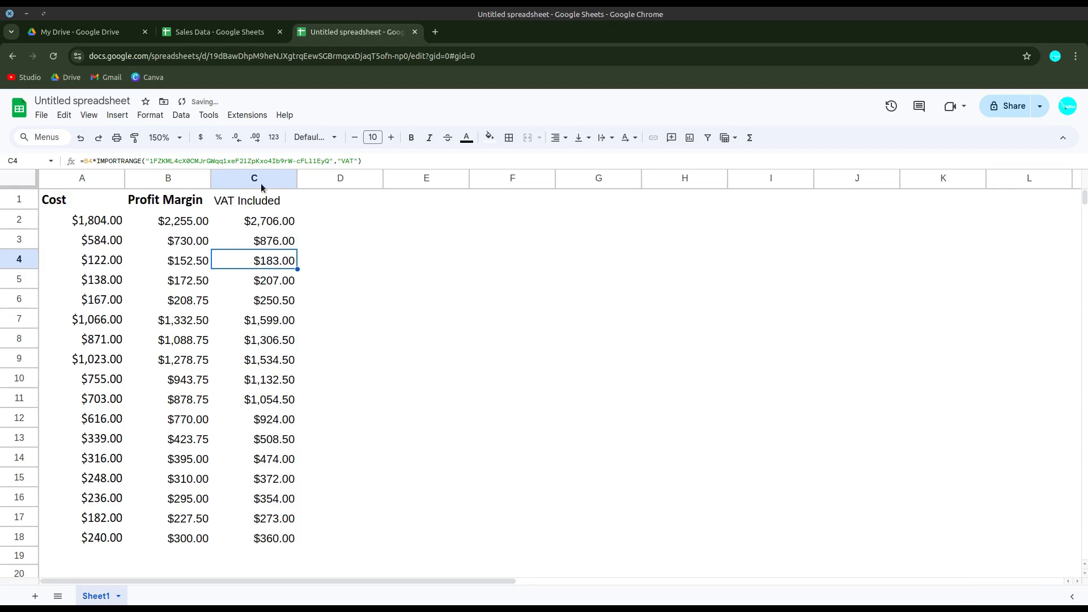